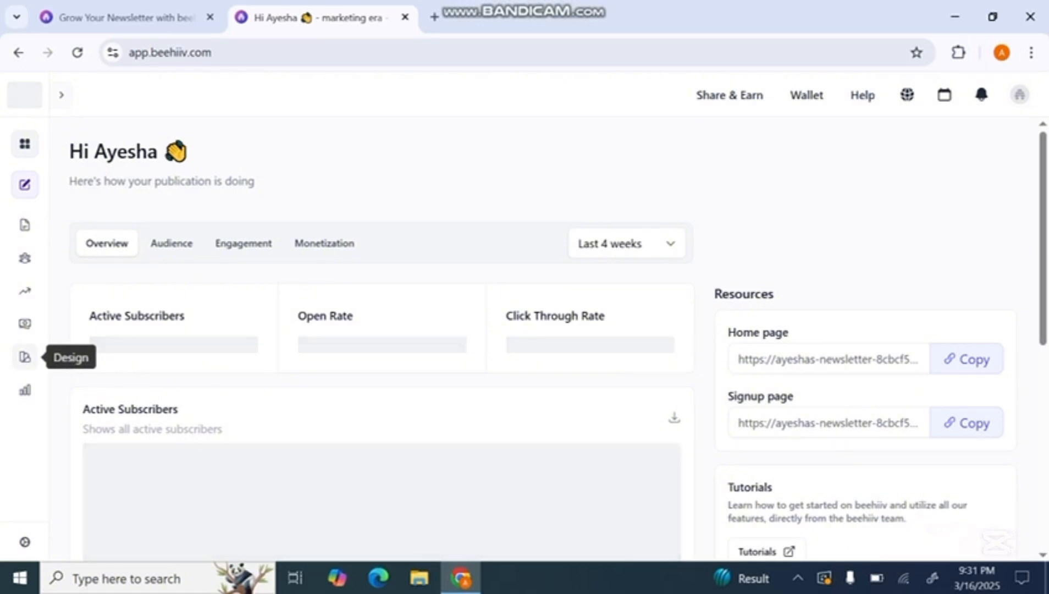
Open the Website Builder and look through its Layout and Settings sections before returning to Styles
click(24, 357)
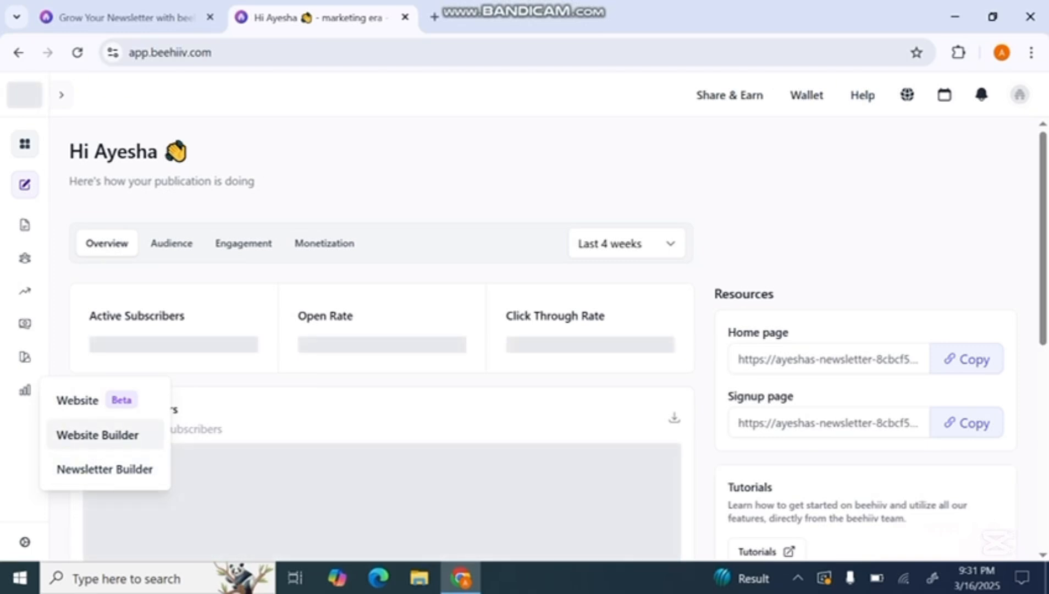
click(98, 434)
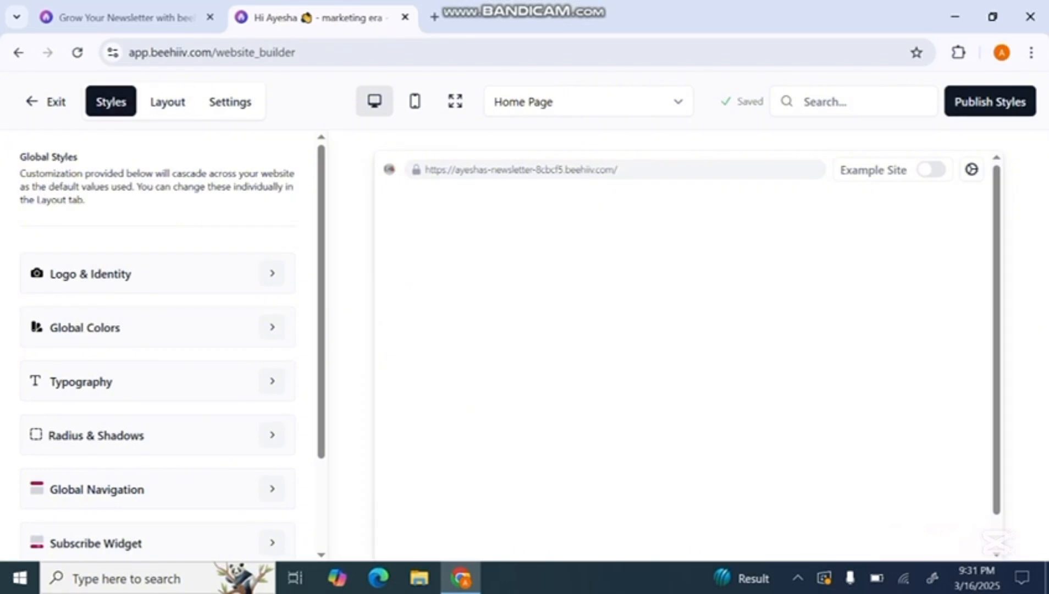
click(167, 102)
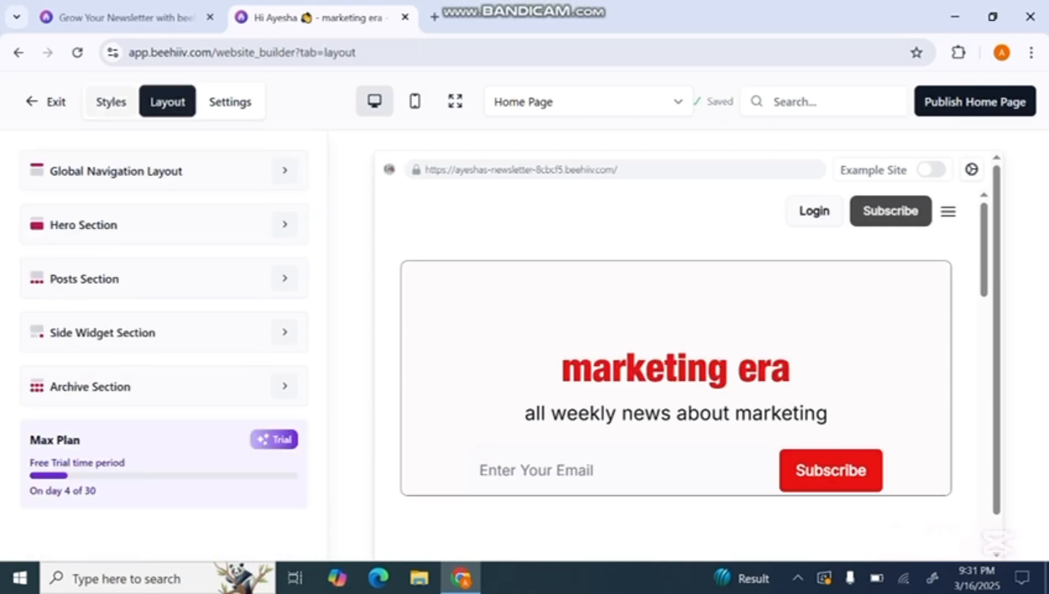
click(230, 102)
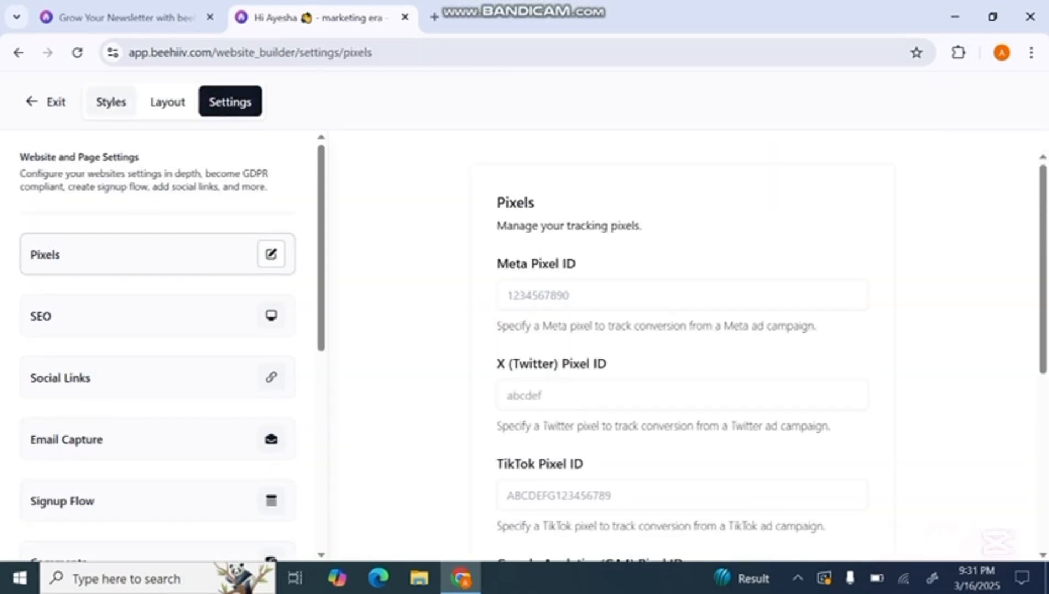
click(110, 101)
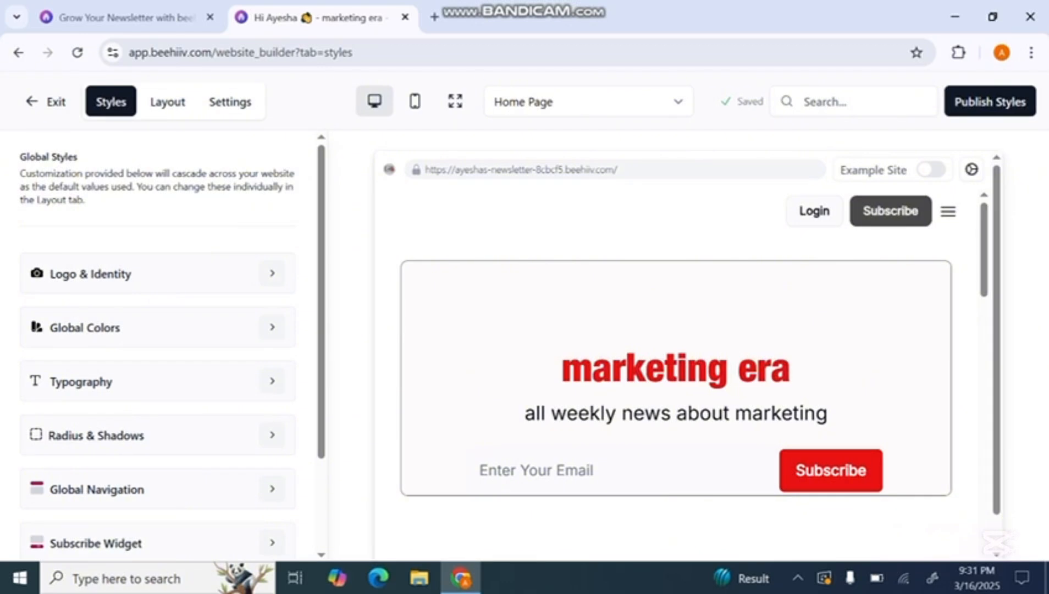
Preview the home page with the Example Site content enabled, look through its sections, and disable the example content again
click(931, 170)
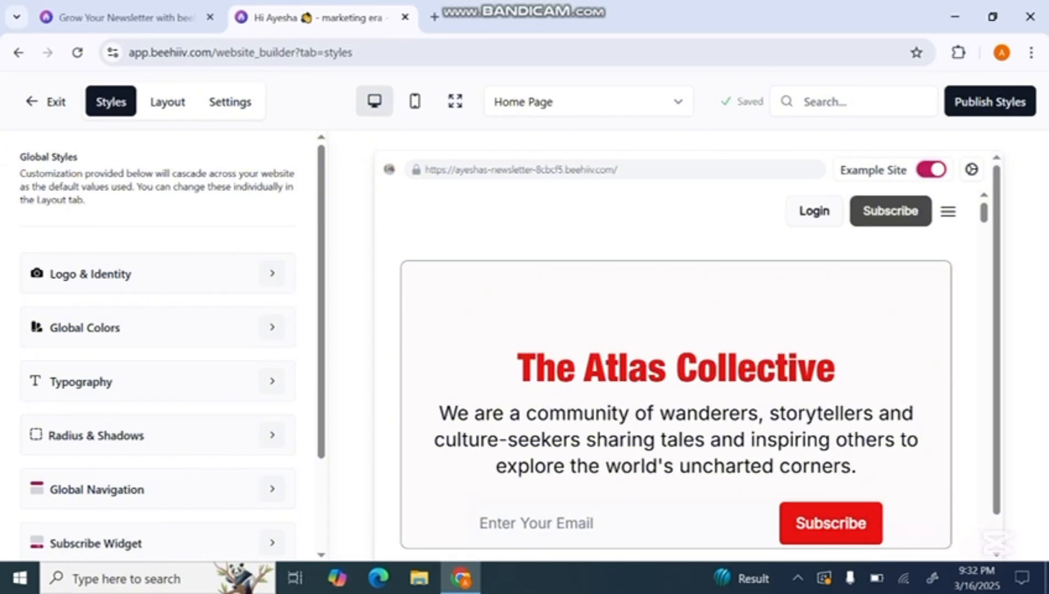
scroll(673, 373, down, 10)
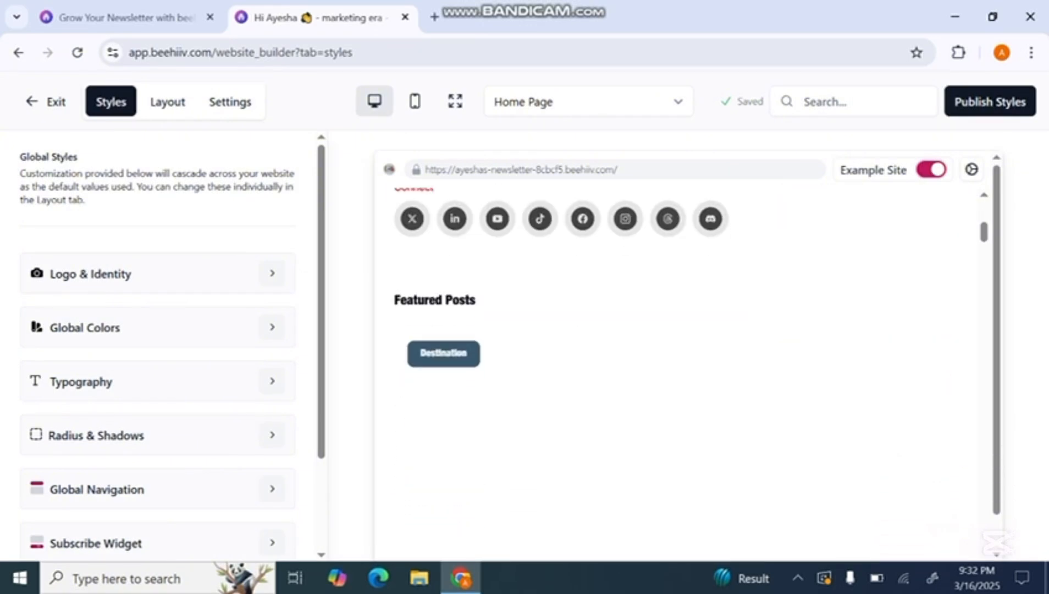
scroll(674, 374, down, 9)
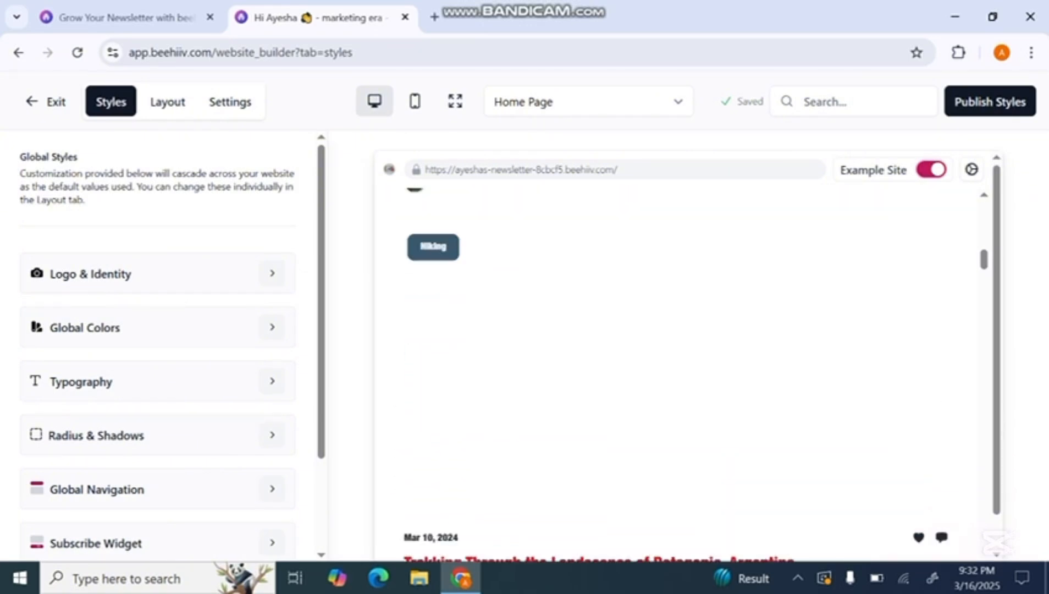
scroll(674, 374, up, 18)
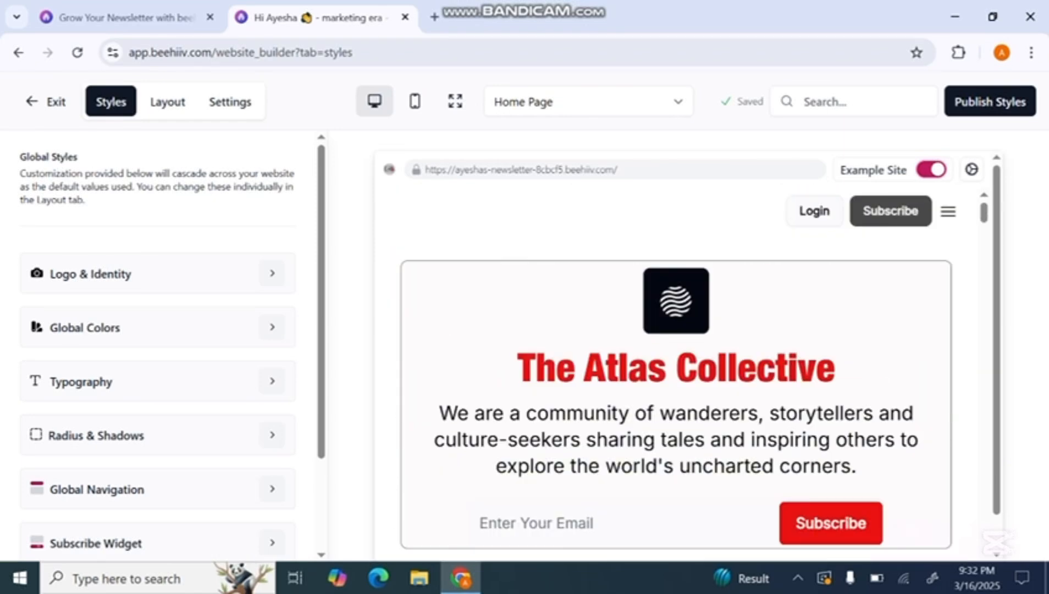
click(931, 169)
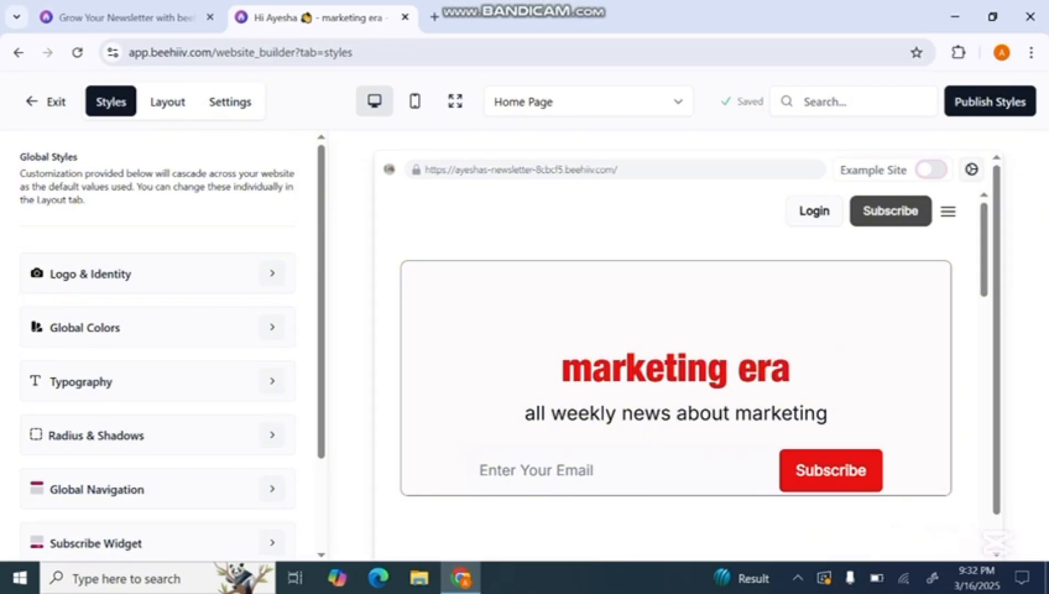
Set the home page's meta title to "ai technology" in its page-specific settings and save
click(971, 169)
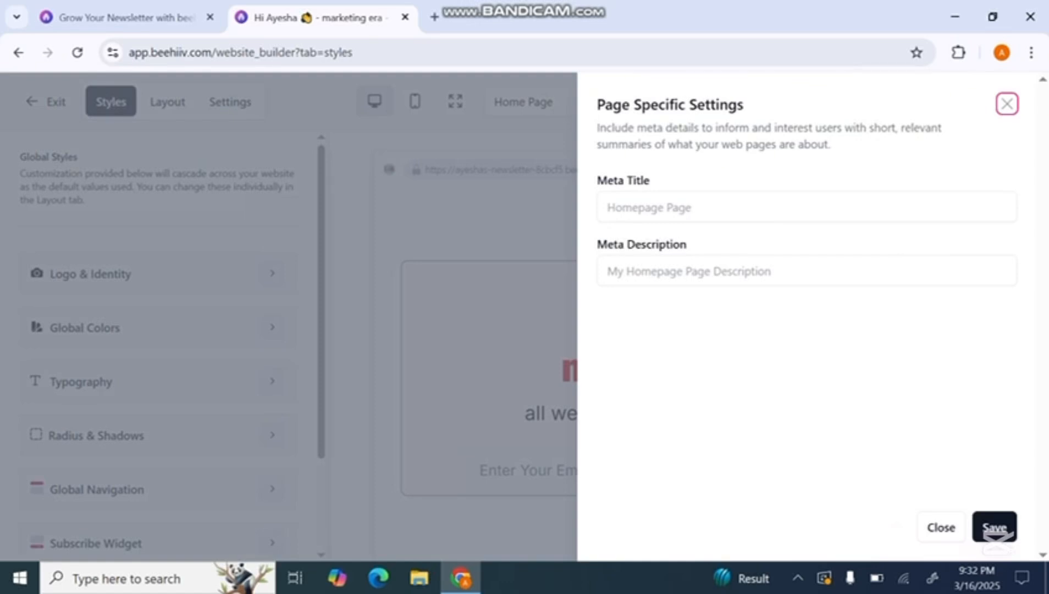
key(Tab)
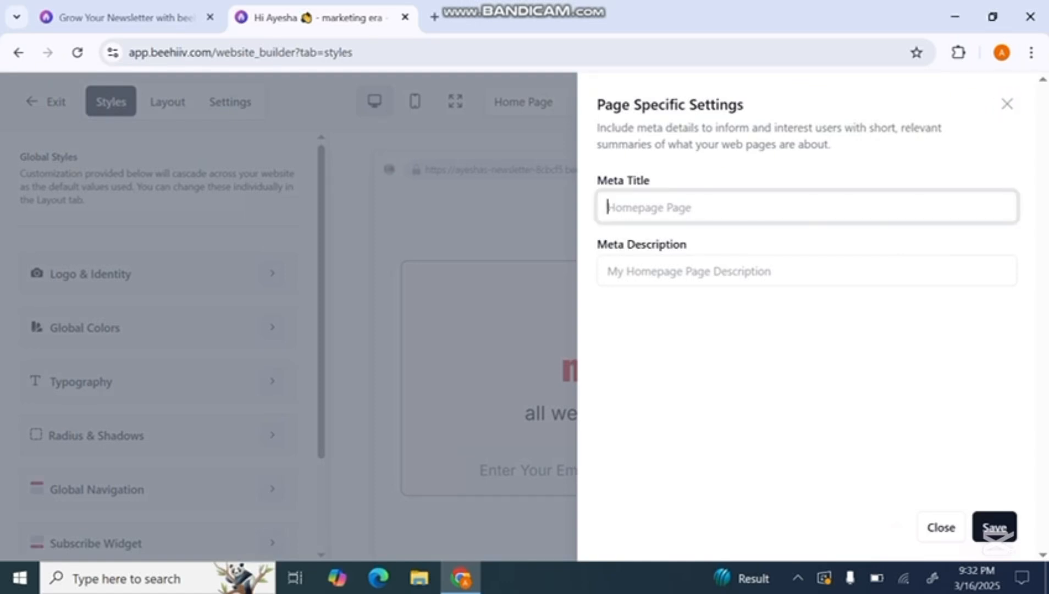
text(ai technology)
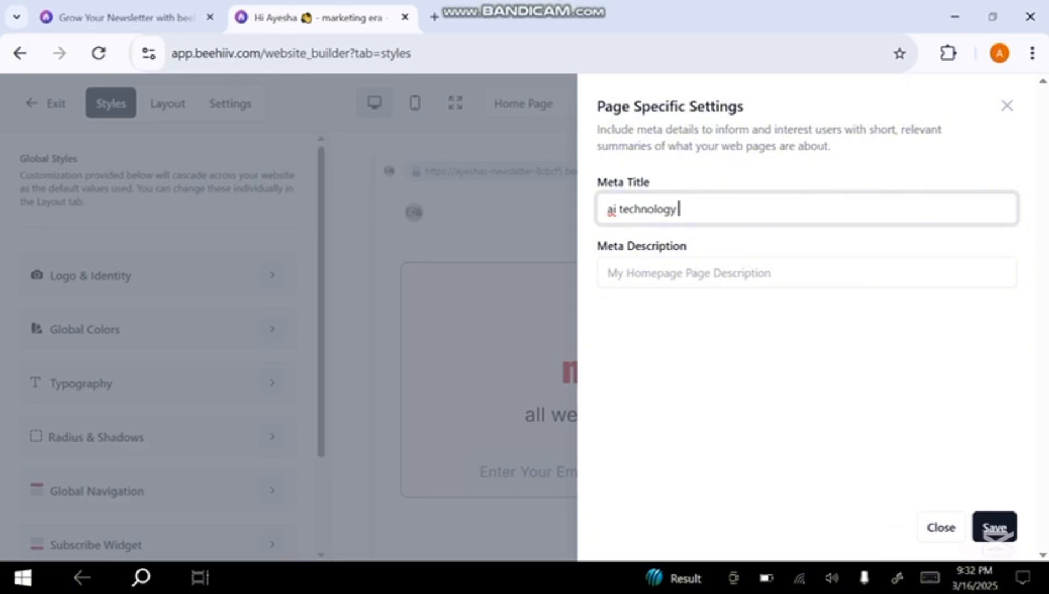
click(994, 527)
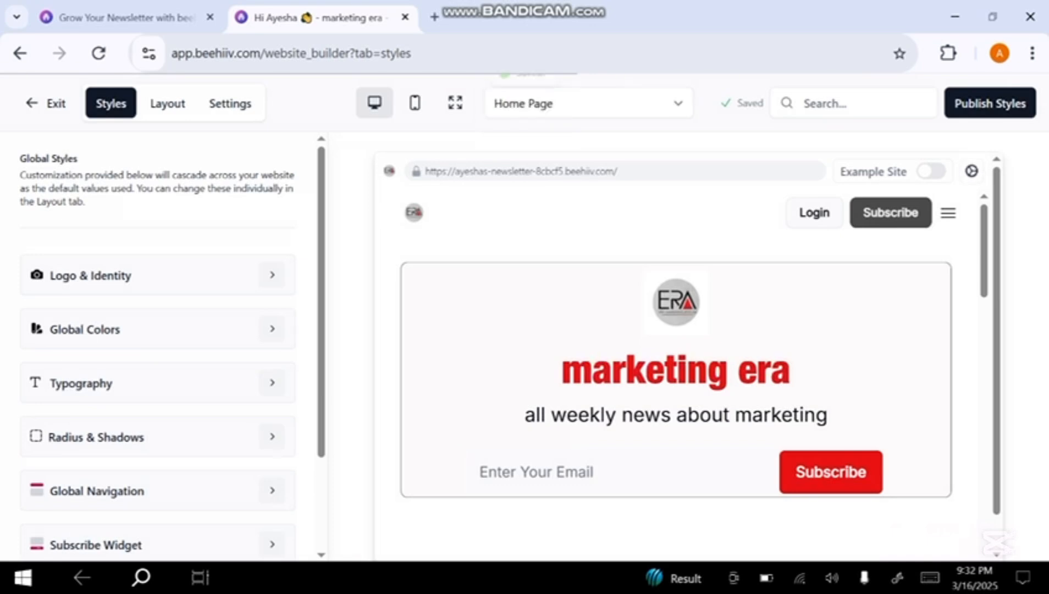
scroll(676, 357, down, 10)
scroll(676, 357, up, 10)
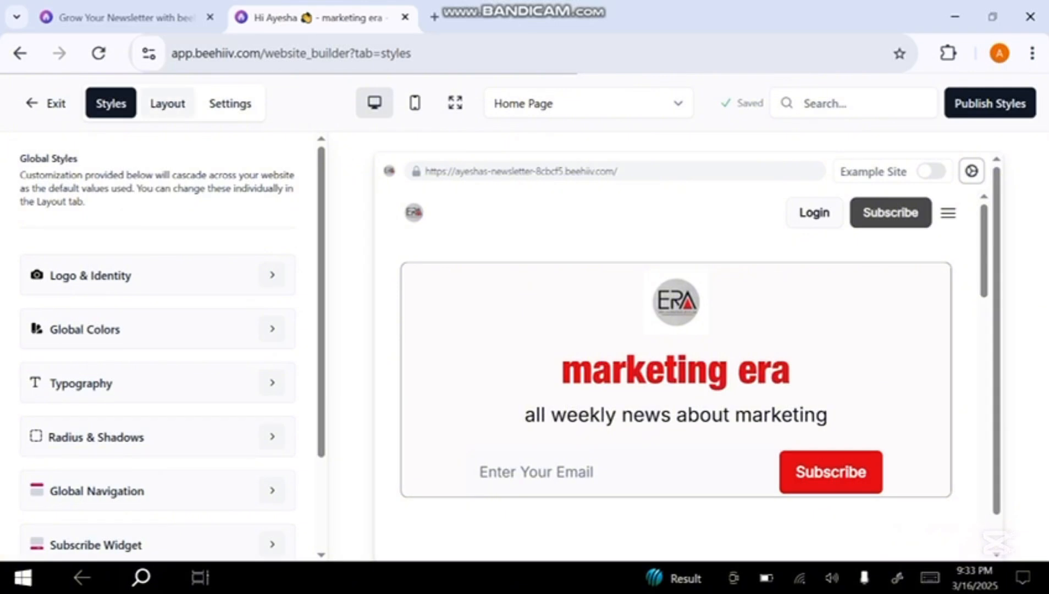
Open the Global Navigation Layout settings and switch the desktop navbar login button off and back on
click(167, 104)
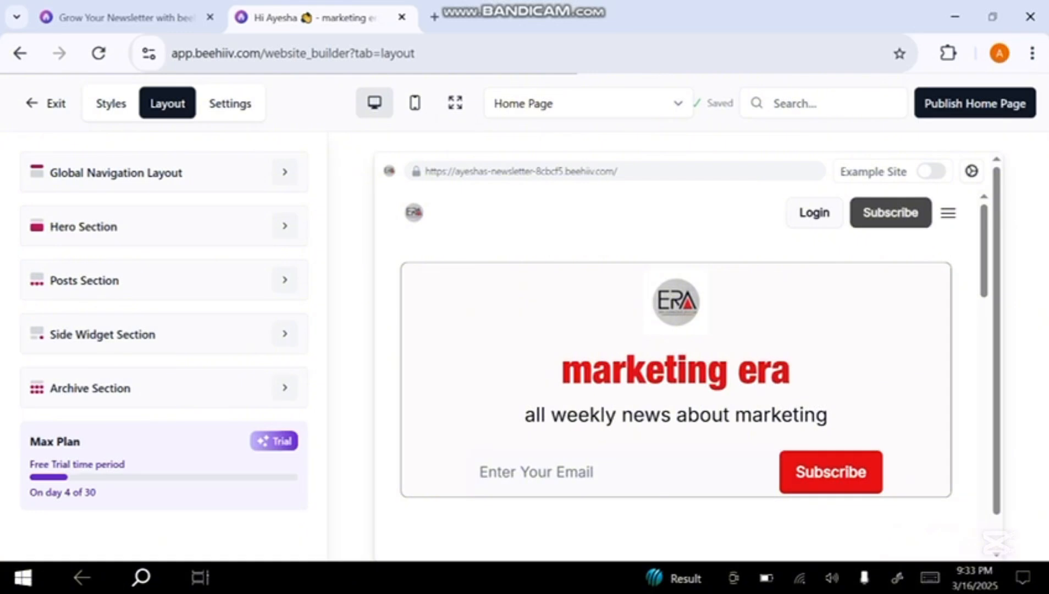
click(284, 172)
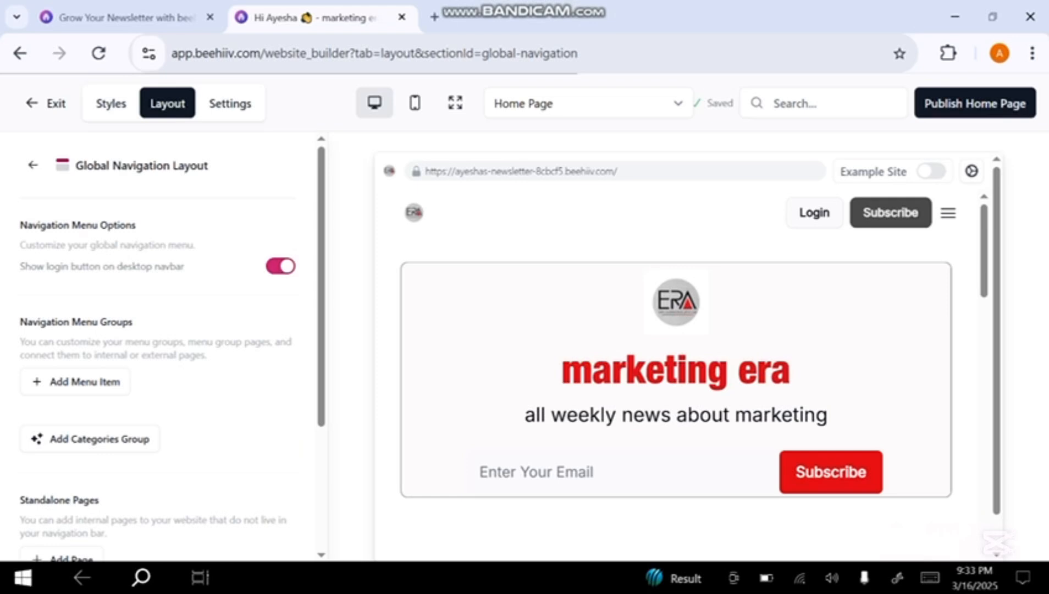
click(280, 266)
click(280, 266)
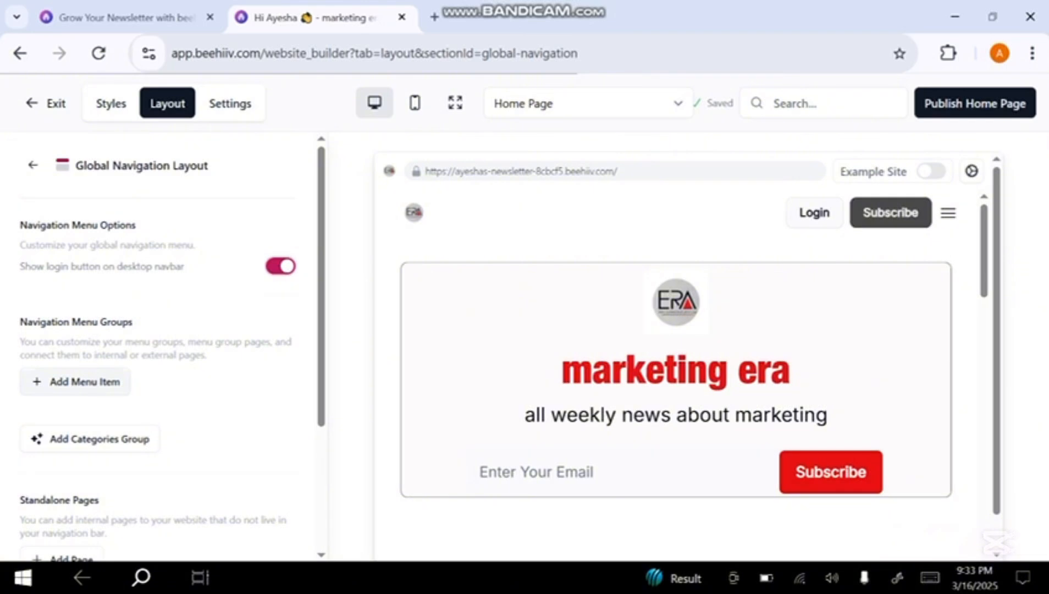
Try to add a new dropdown menu item to the navigation menu without a title
click(76, 381)
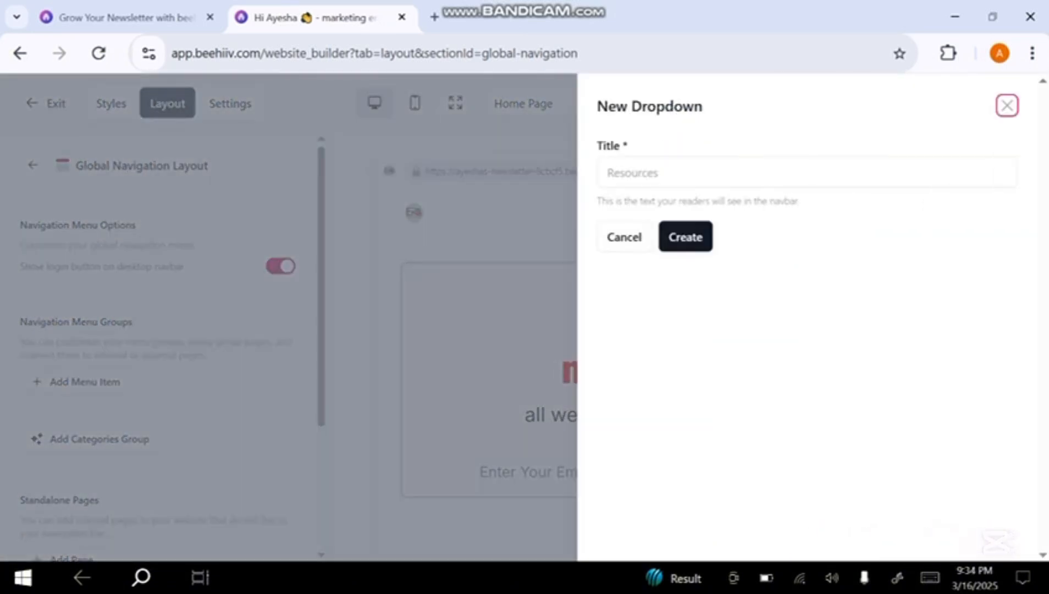
click(807, 173)
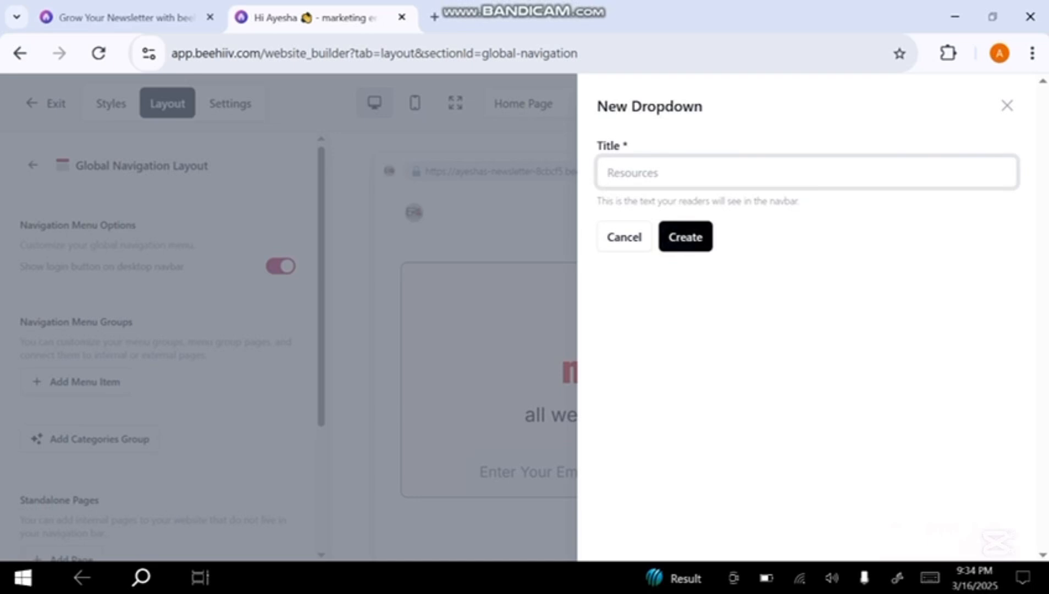
click(685, 237)
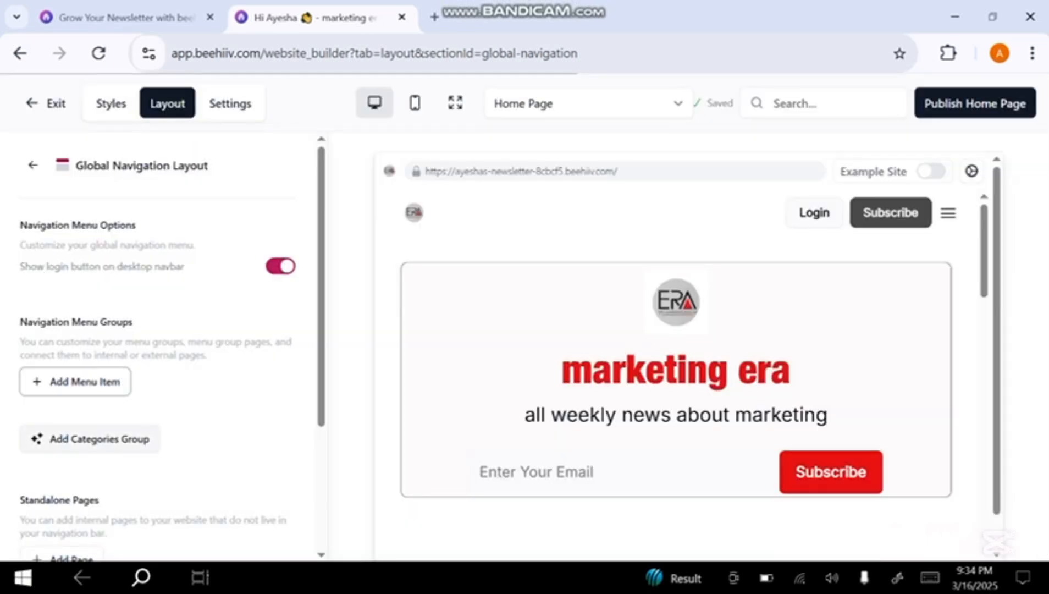
Try to add a categories group to the navigation and open the form for a new content tag
click(89, 438)
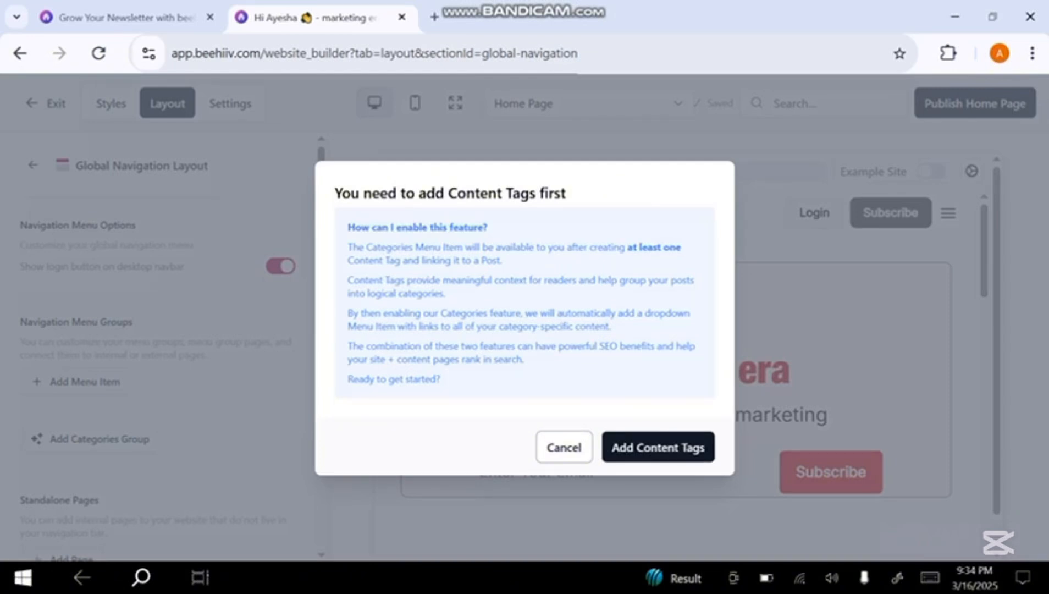
click(658, 447)
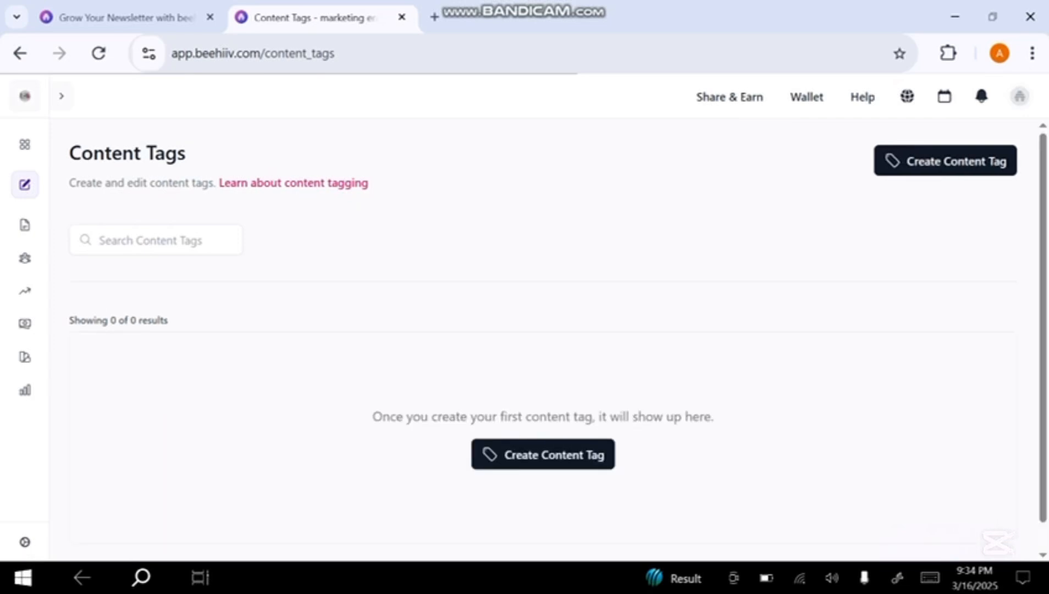
click(543, 454)
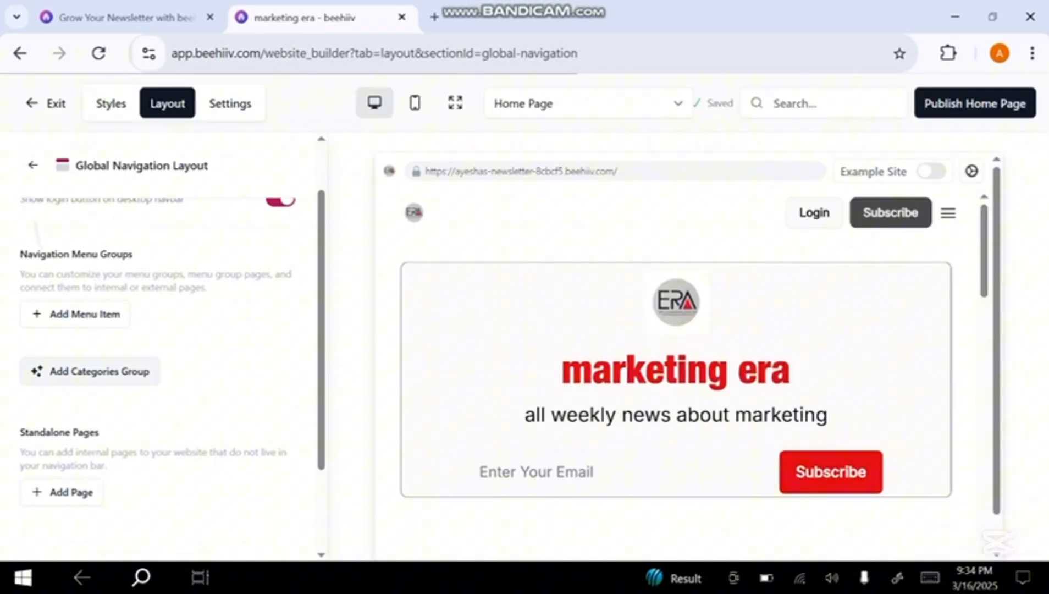
Return to the Global Navigation Layout, start a new standalone page, and select Standalone Page as its website destination
scroll(165, 374, down, 3)
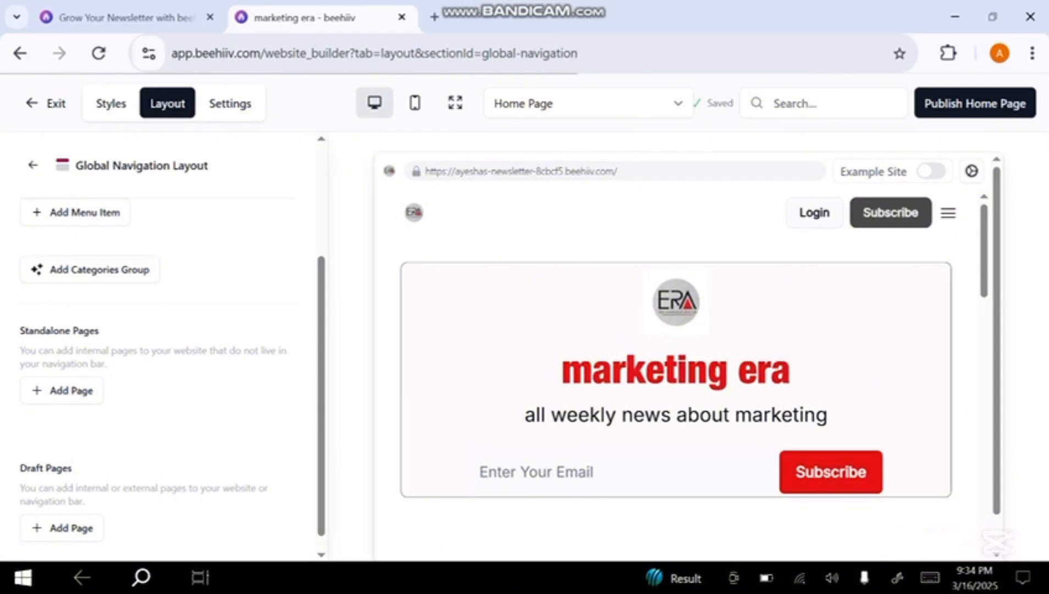
scroll(164, 374, down, 1)
click(61, 374)
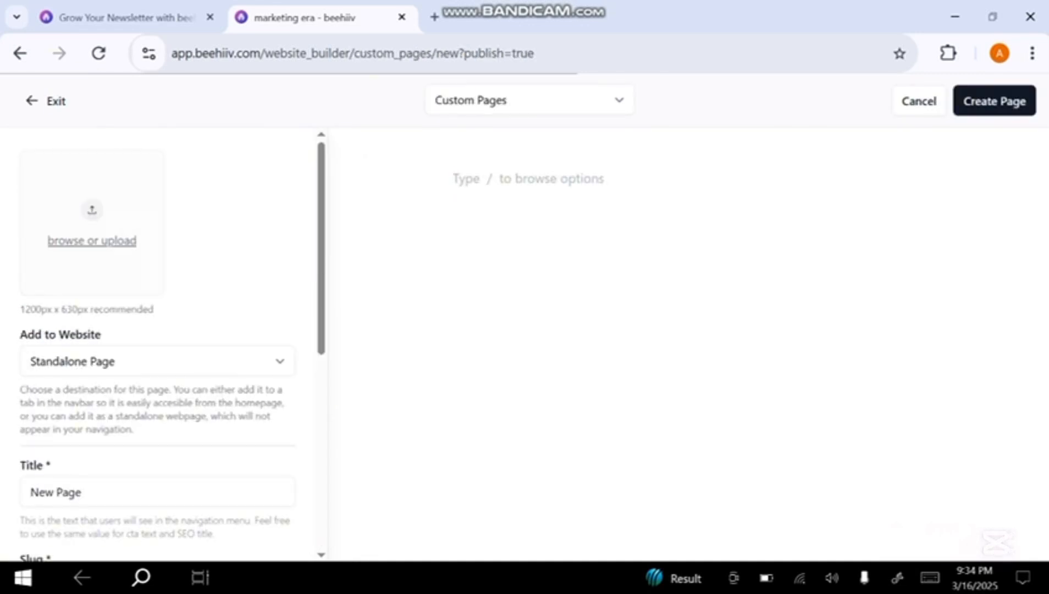
scroll(91, 264, down, 2)
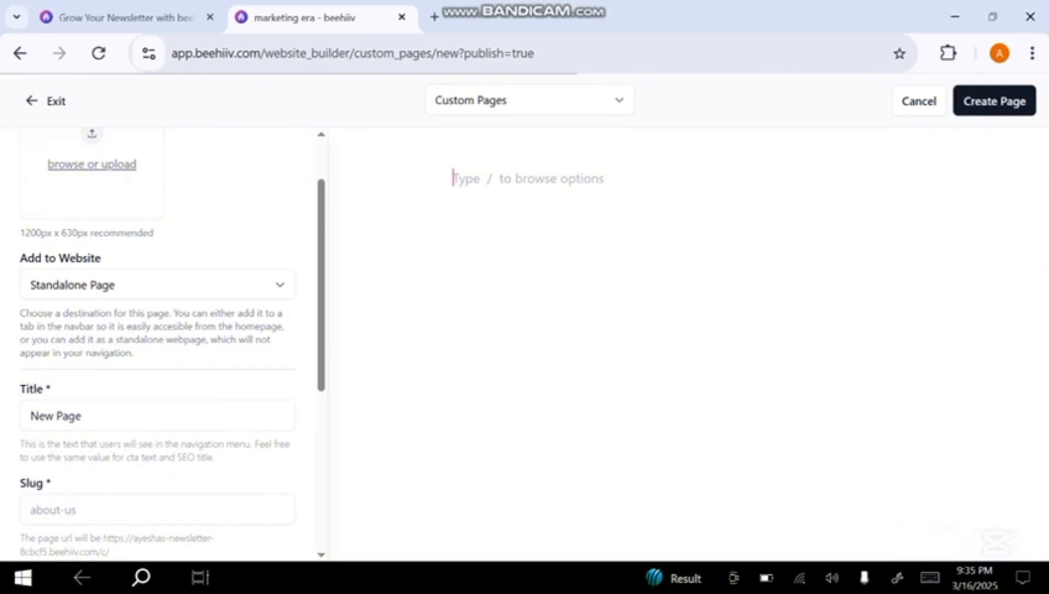
click(158, 285)
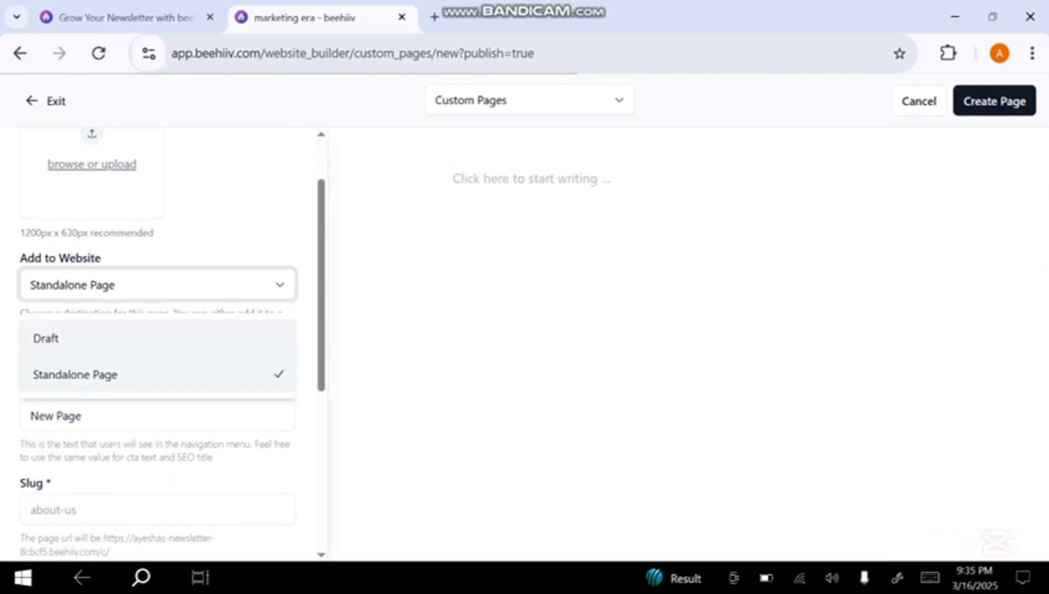
click(158, 375)
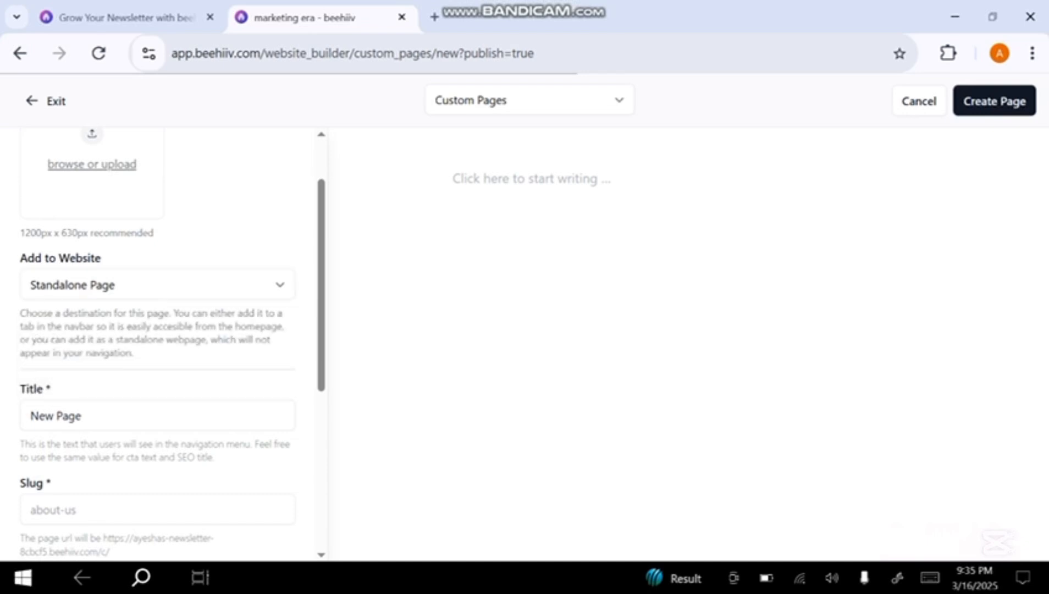
Review the new page's title, slug and SEO fields, enable No Index, and exit without creating the page
scroll(165, 346, down, 4)
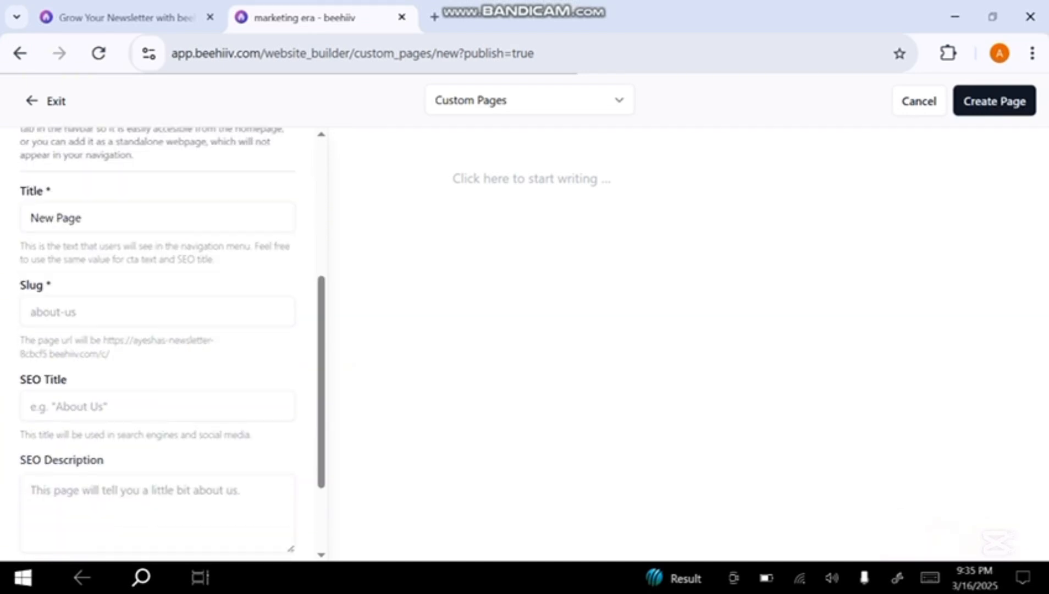
scroll(172, 345, down, 2)
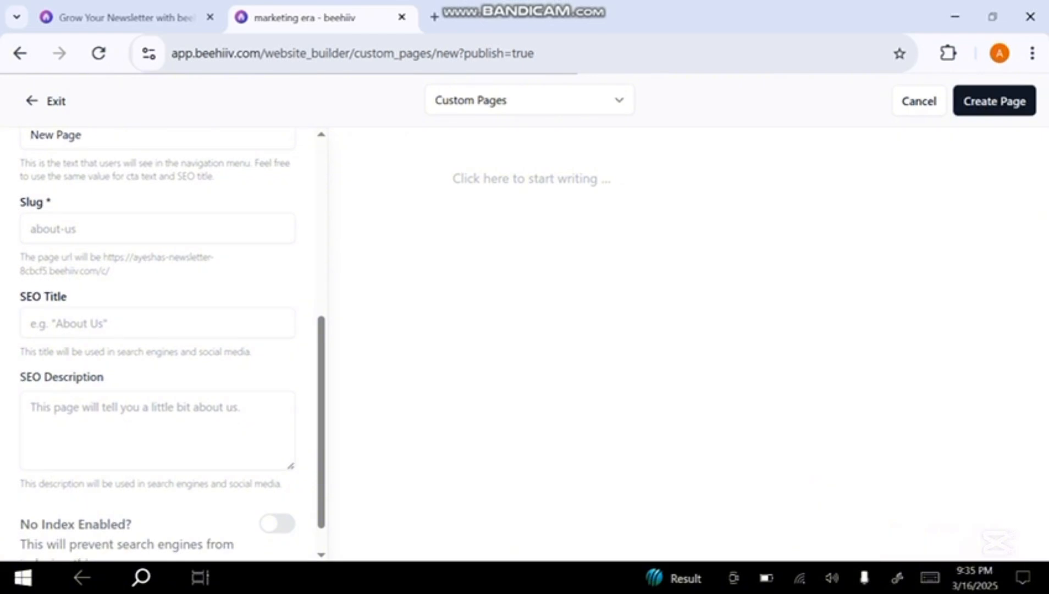
scroll(164, 341, down, 1)
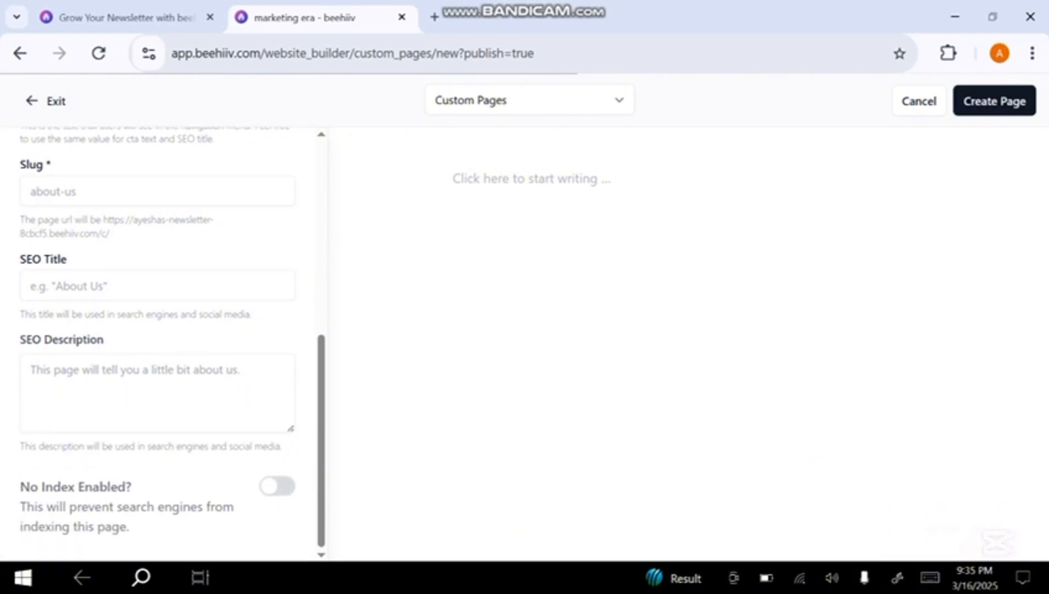
click(277, 486)
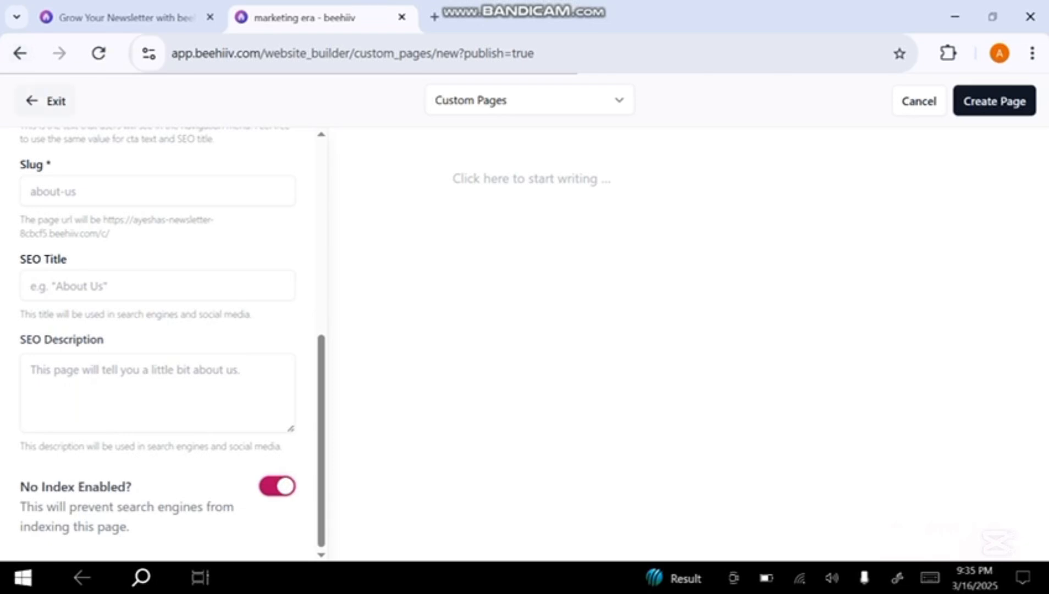
click(47, 101)
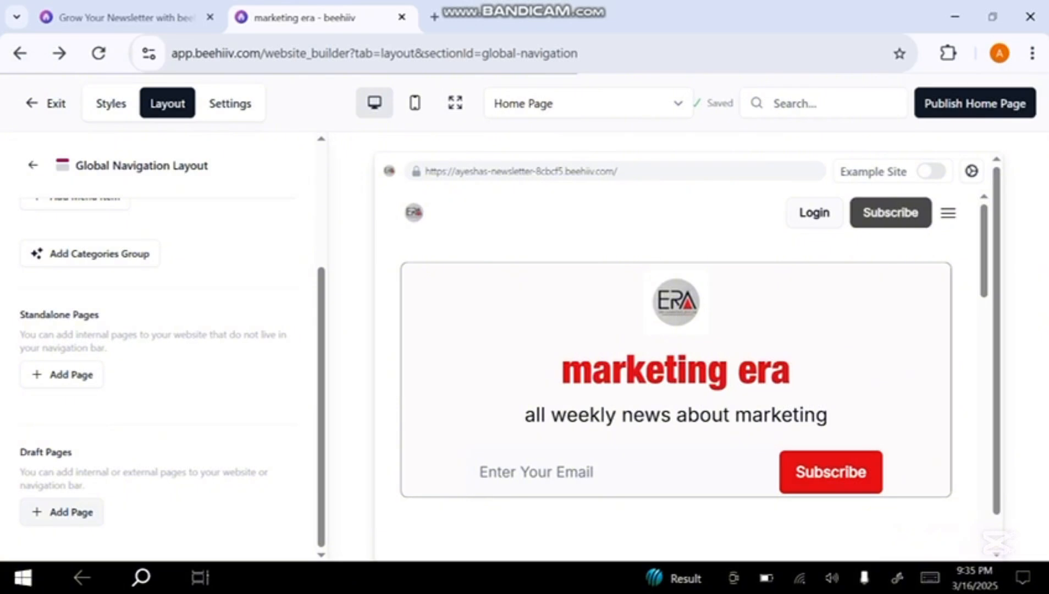
Start a new internal draft page, review its destination, title, slug and SEO fields, and return to Global Navigation Layout without creating it
click(62, 511)
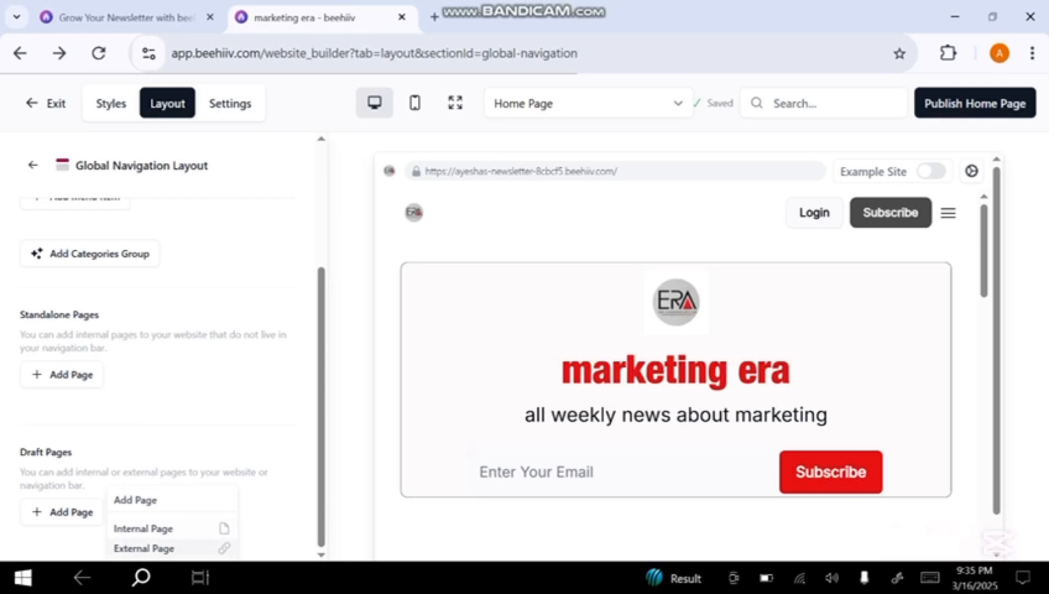
click(143, 527)
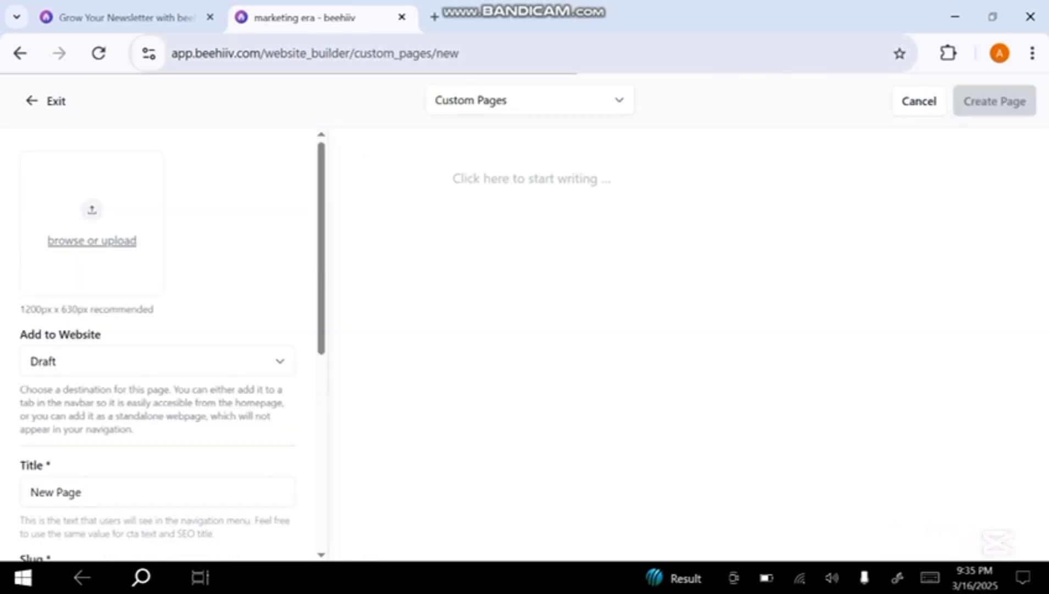
scroll(156, 341, down, 8)
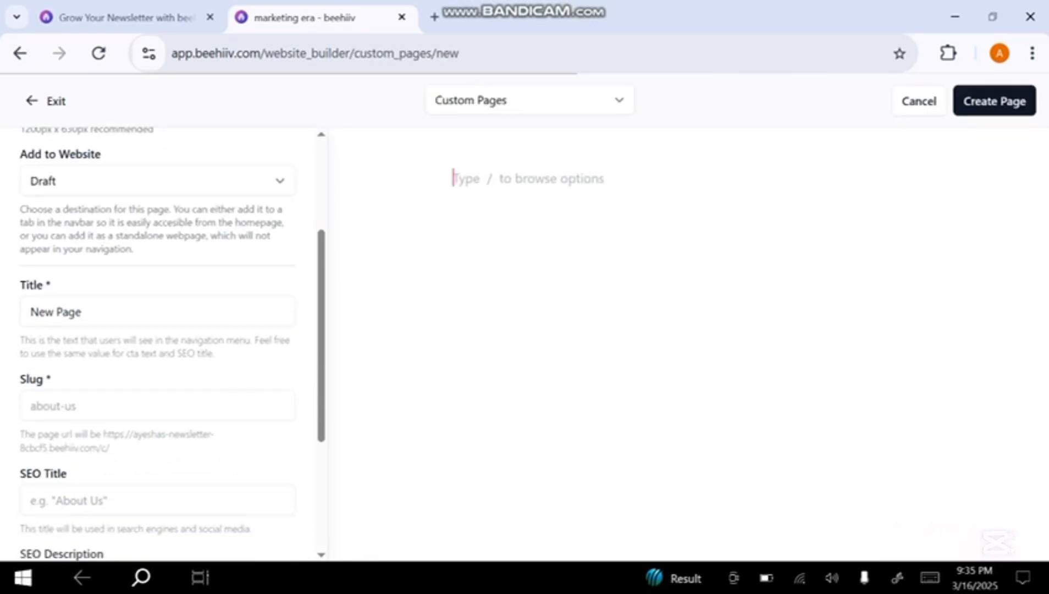
scroll(157, 341, up, 5)
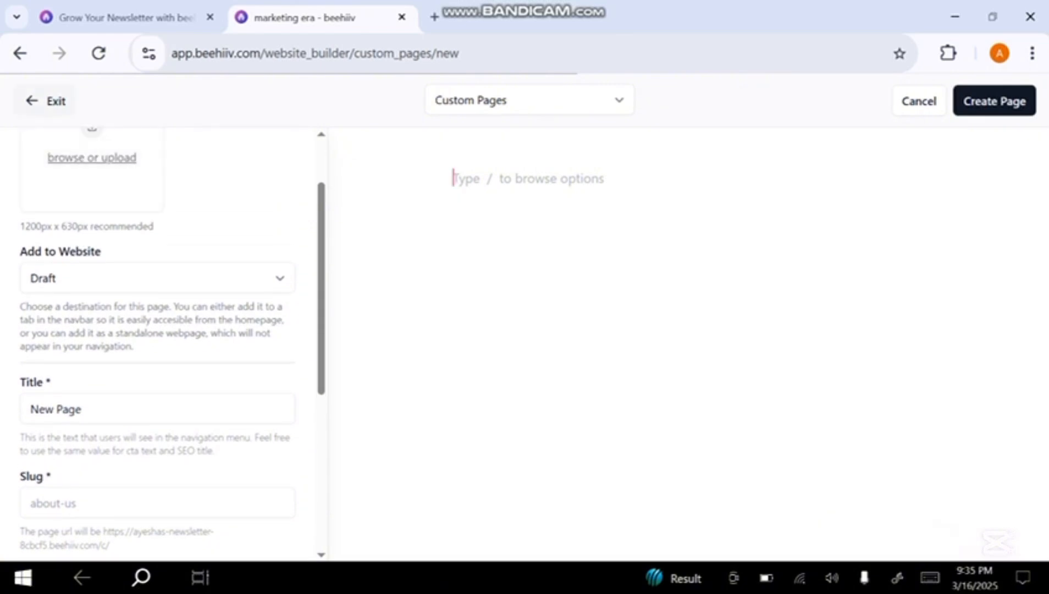
key(alt+Left)
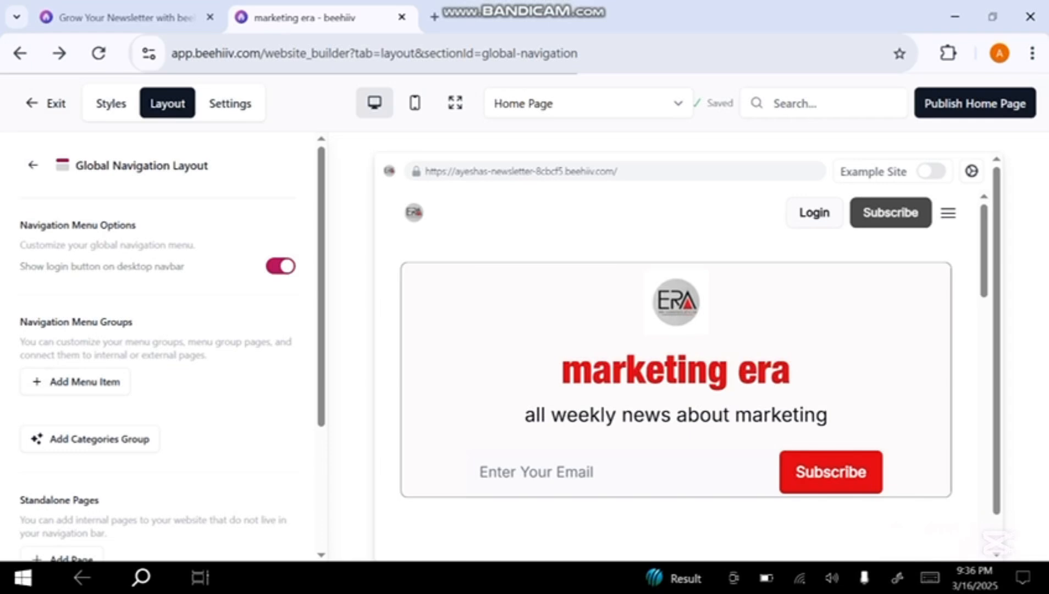
Show the Hero Section's page theme styles and set the Hero Section Pattern to Headliner
click(33, 165)
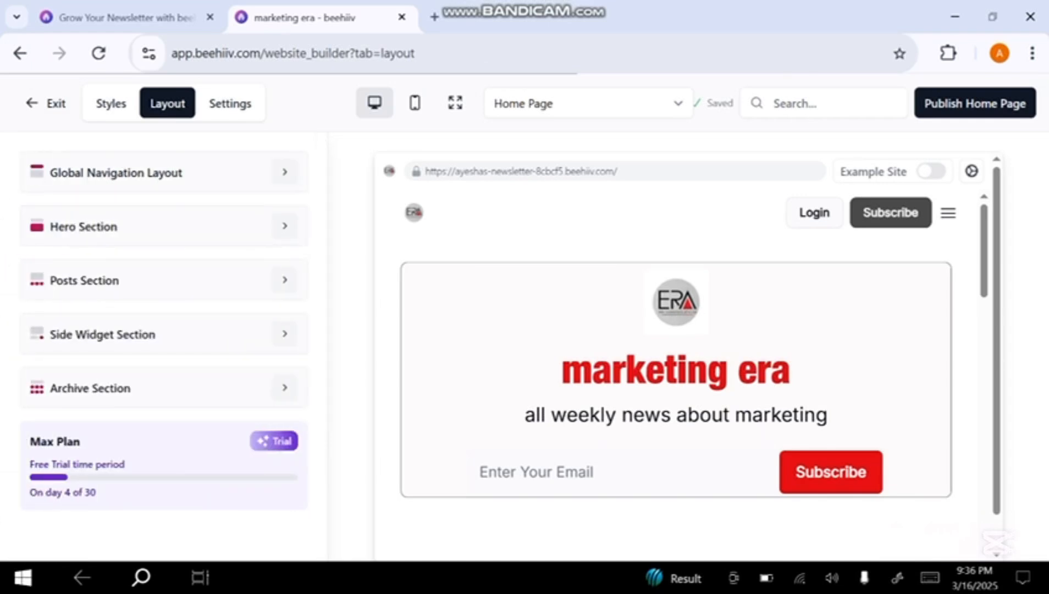
click(285, 225)
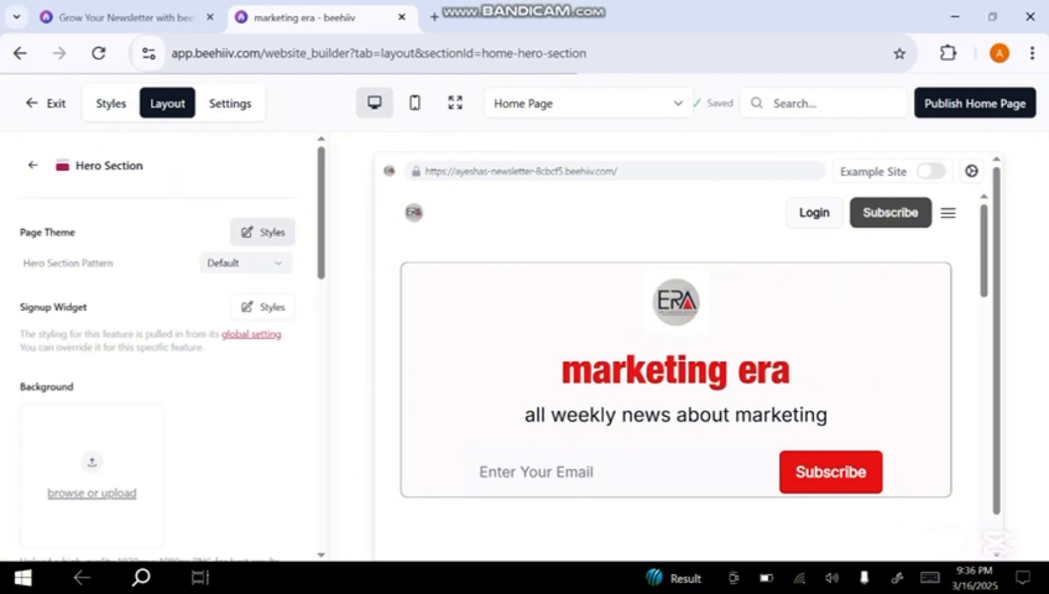
click(262, 231)
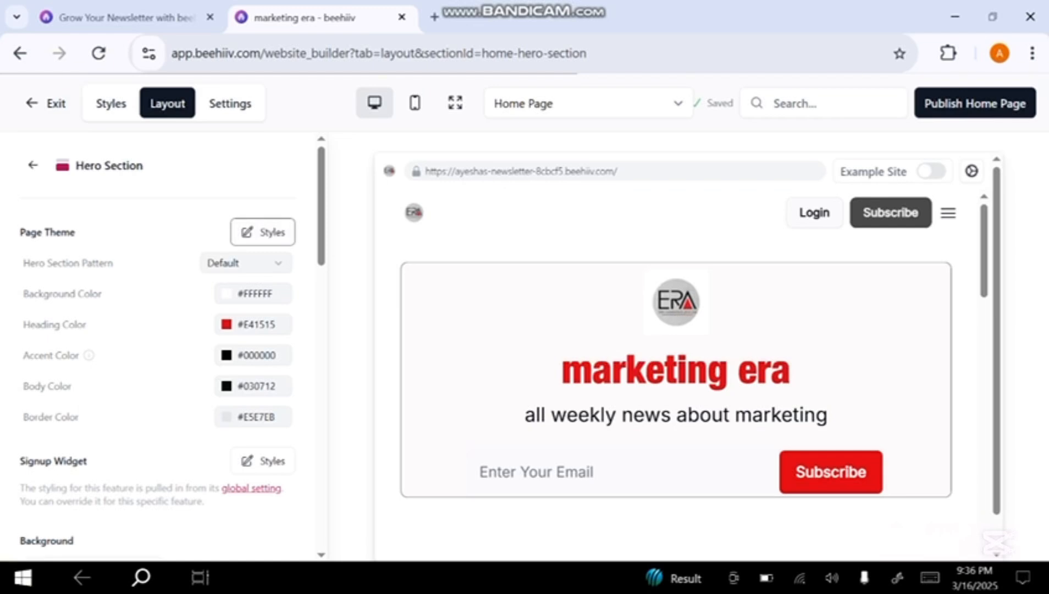
click(246, 263)
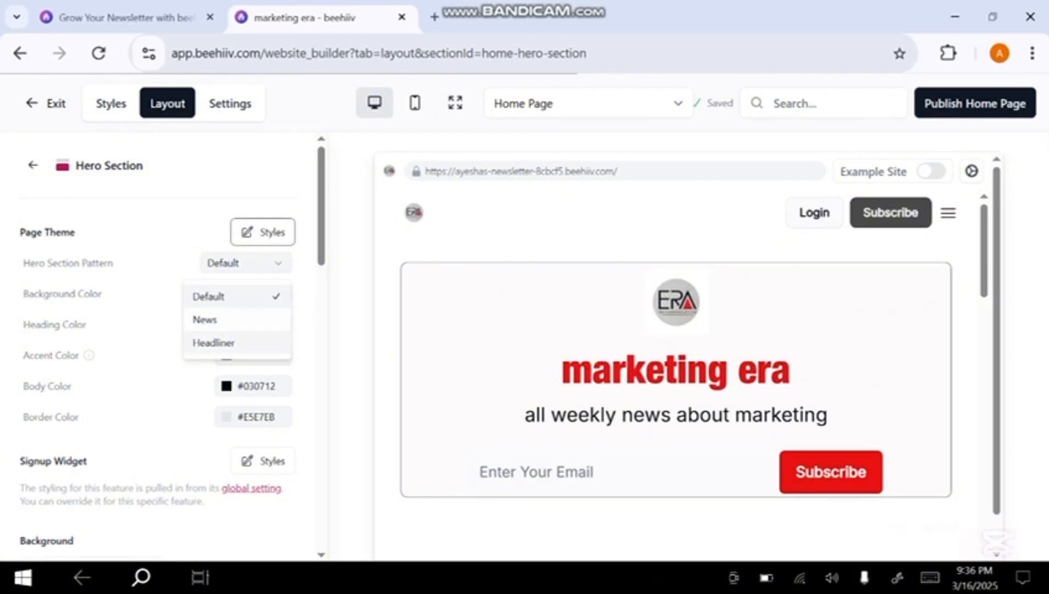
click(236, 296)
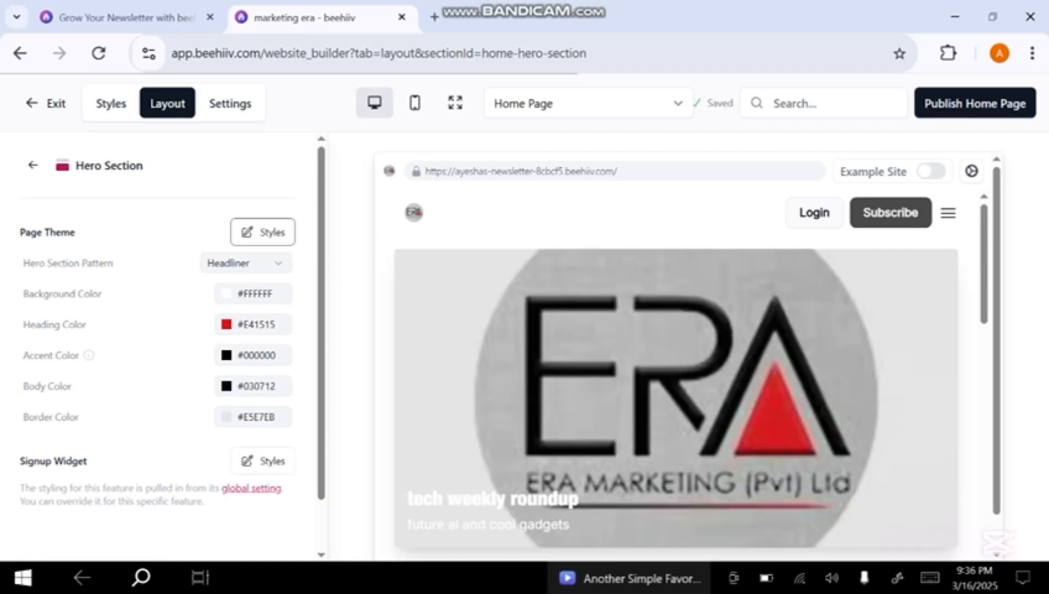
Examine the home page preview down to the footer and keep Headliner as the hero section pattern
scroll(676, 373, down, 4)
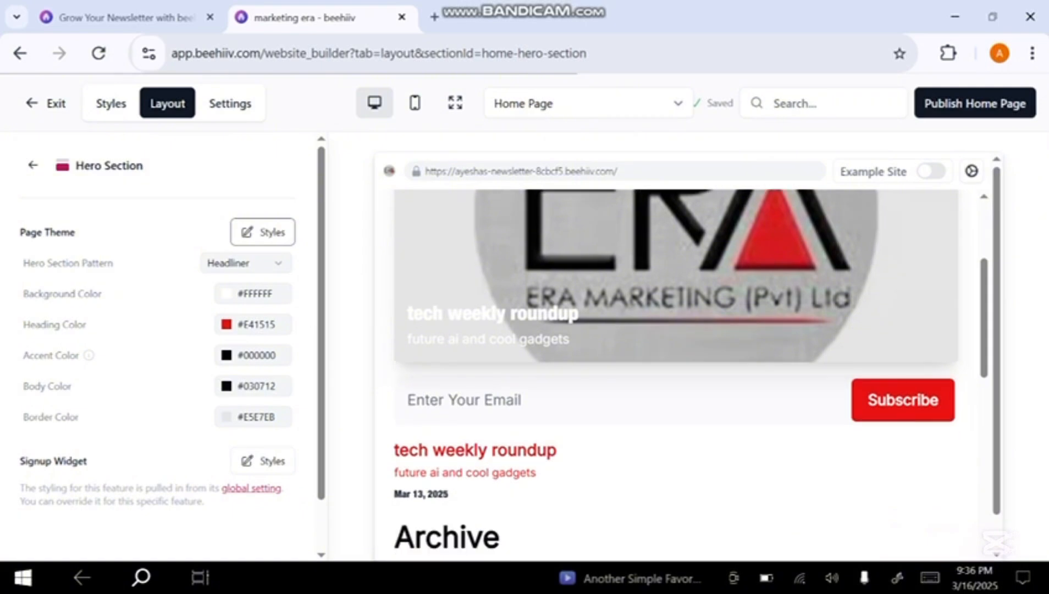
scroll(677, 373, down, 7)
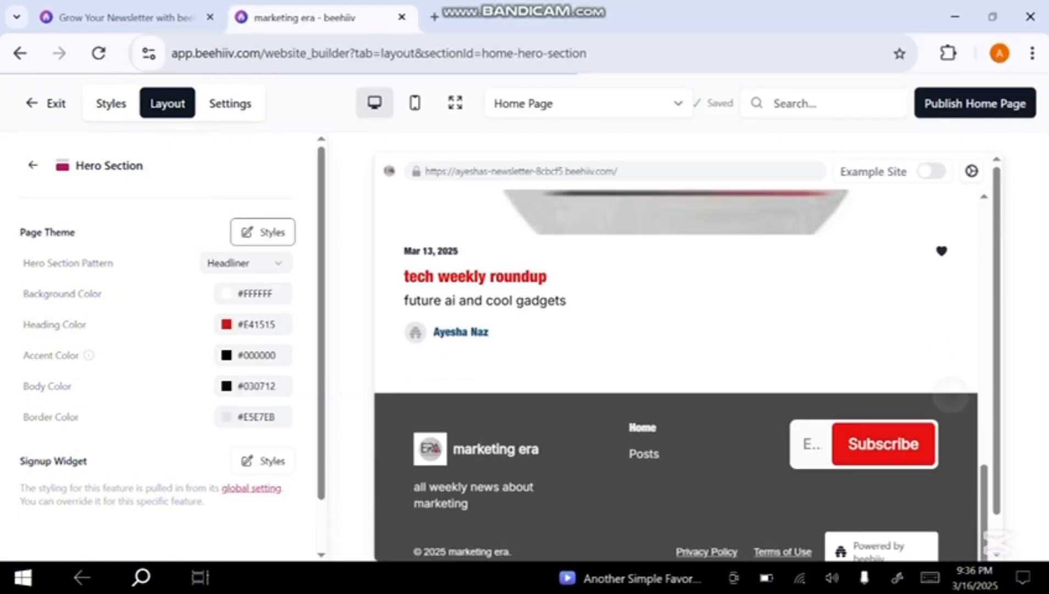
scroll(676, 373, up, 11)
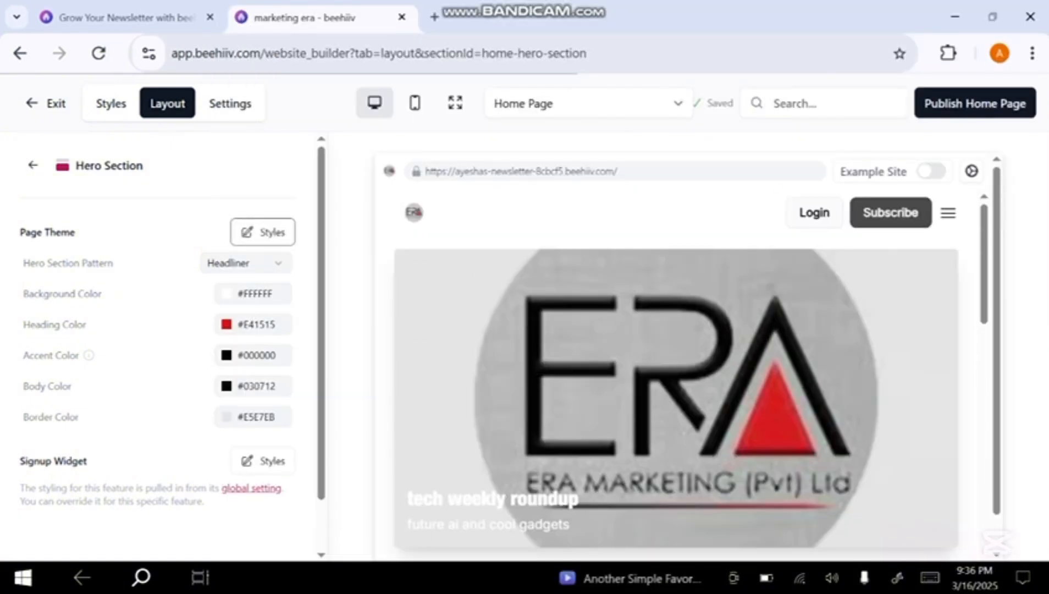
click(246, 264)
click(220, 343)
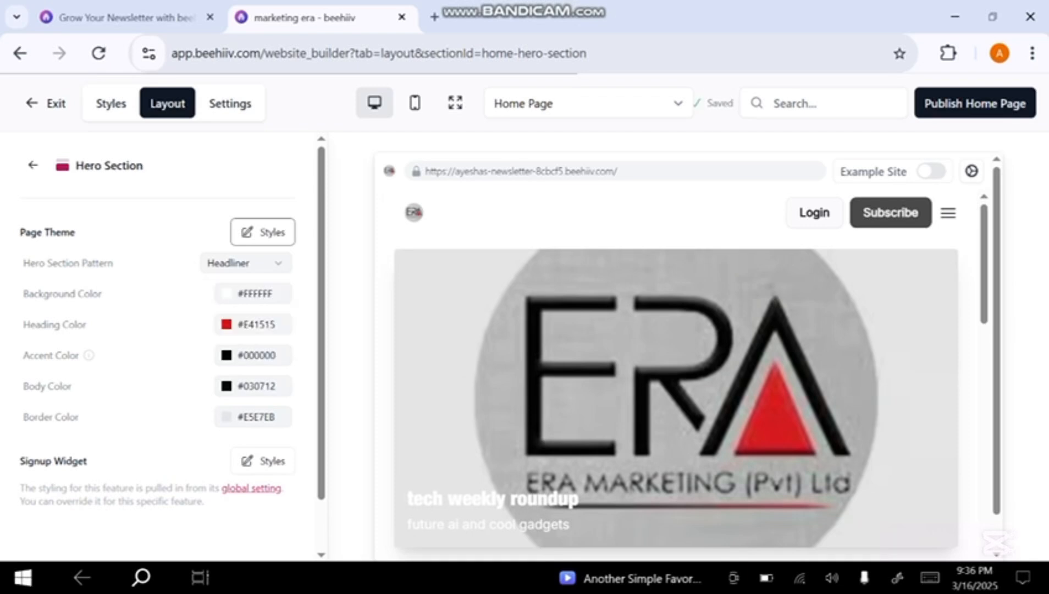
Set the Hero Section's page theme background color to #C5C5C5
click(253, 293)
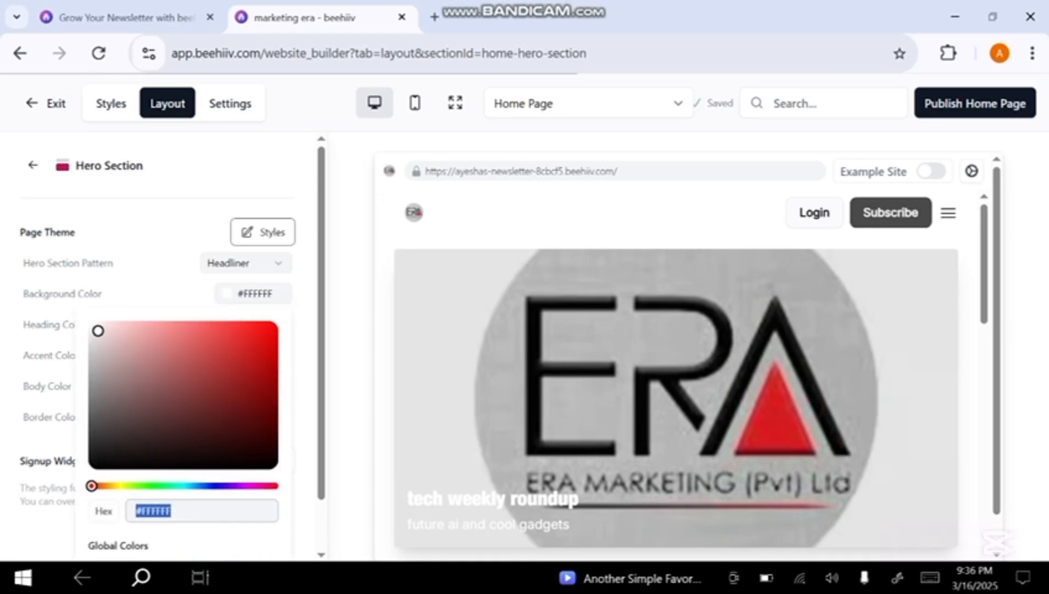
text(#C5C5C5)
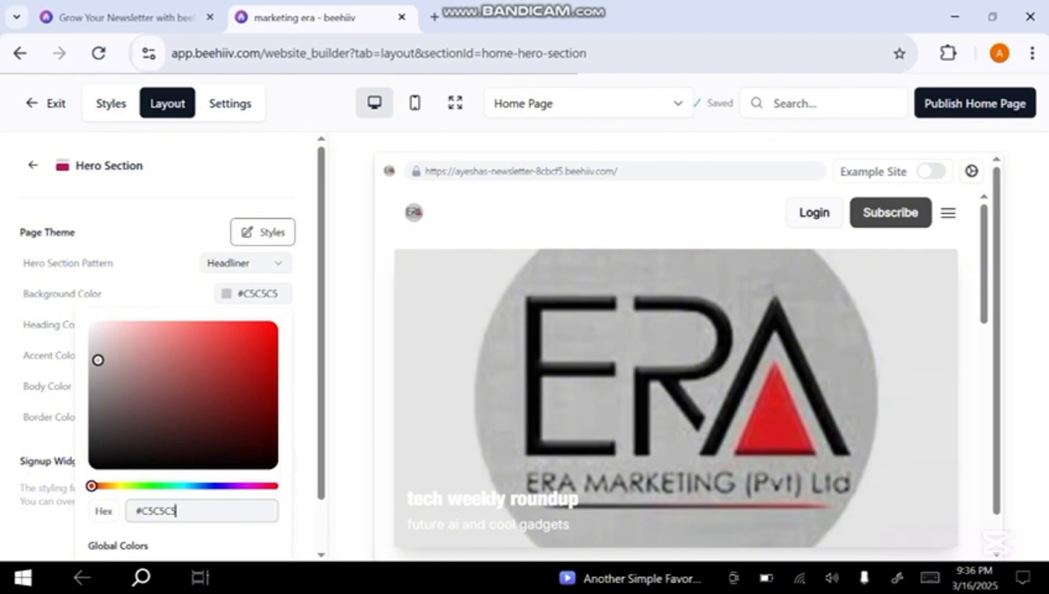
key(Return)
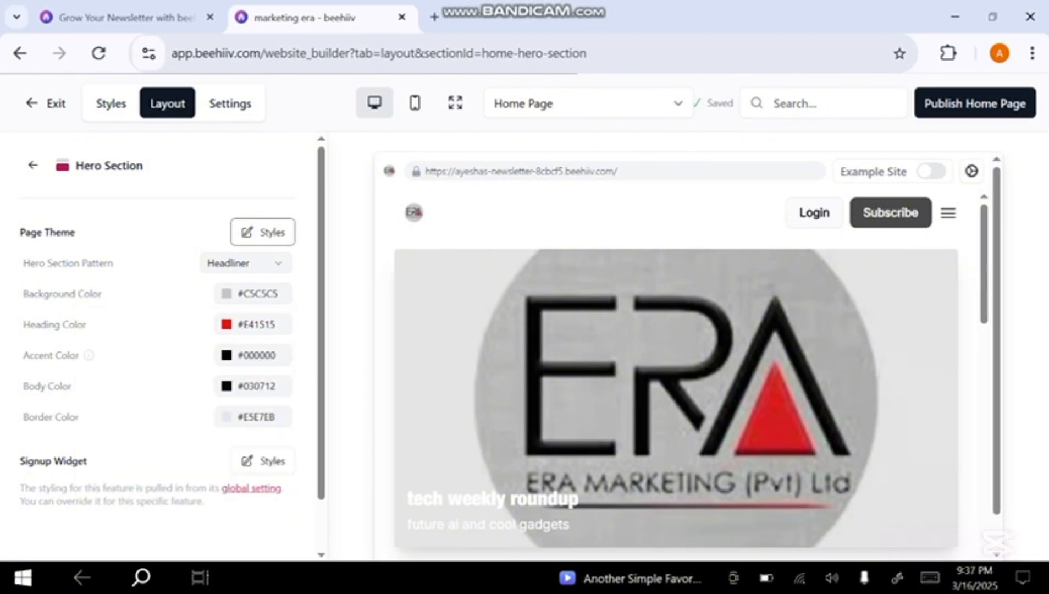
scroll(676, 374, down, 2)
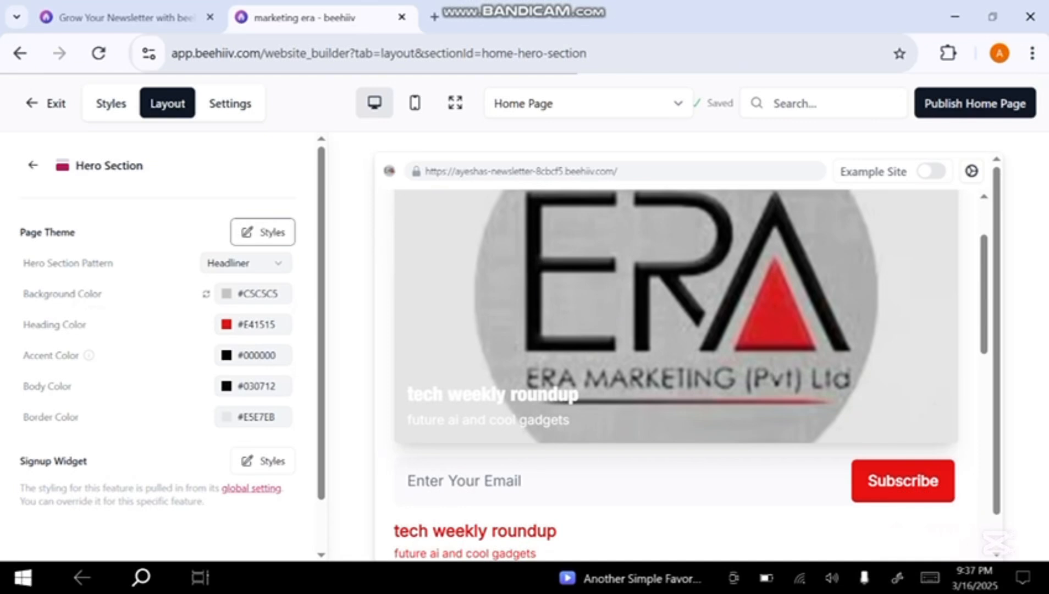
Set the Hero Section's heading color to #1437F0 and its accent color to #E03333
click(253, 324)
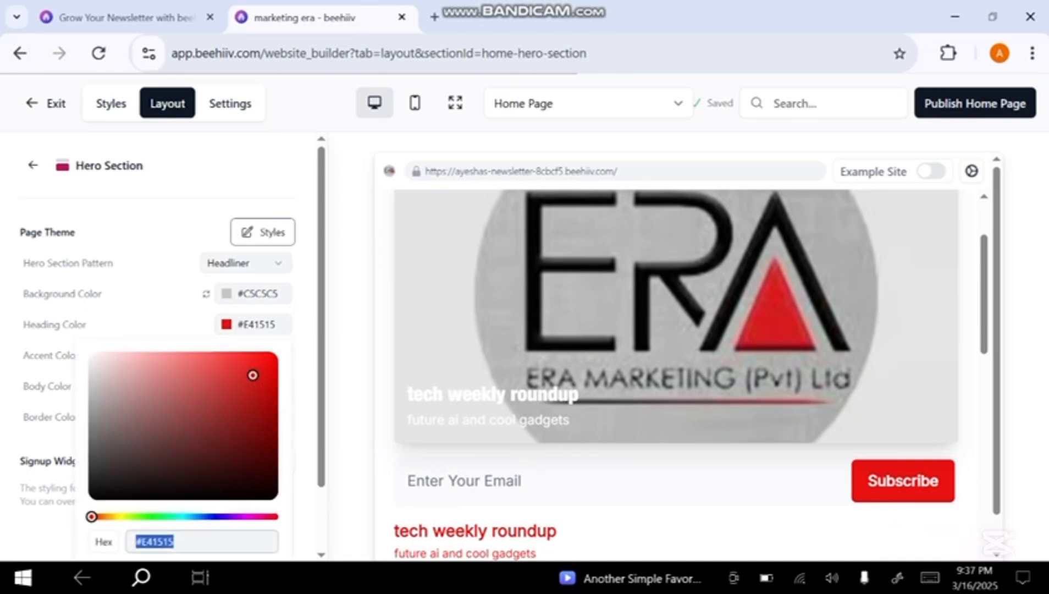
click(209, 517)
click(254, 369)
scroll(676, 374, down, 1)
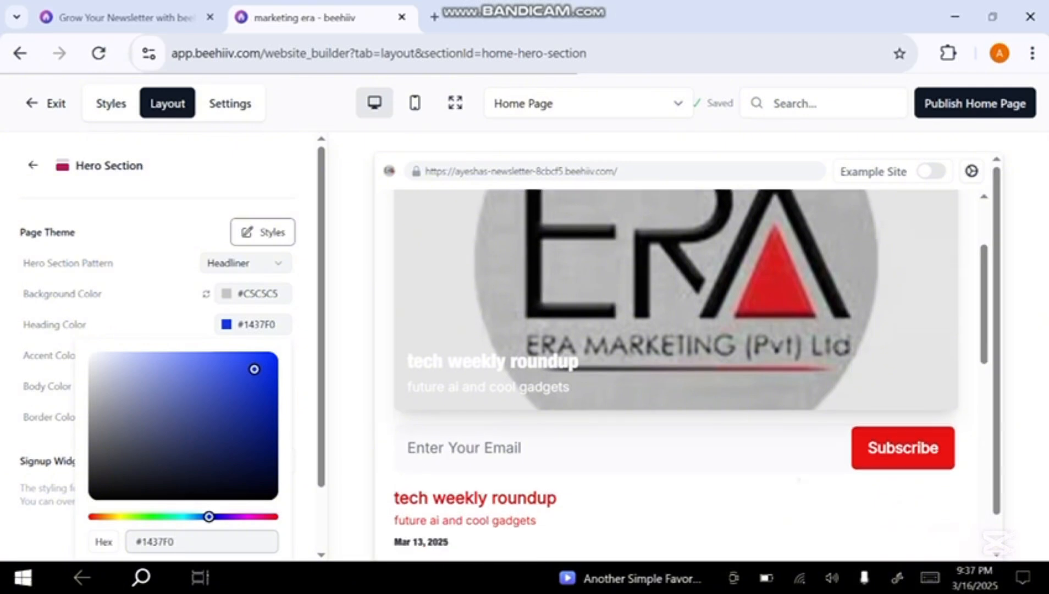
click(253, 355)
click(230, 408)
key(Escape)
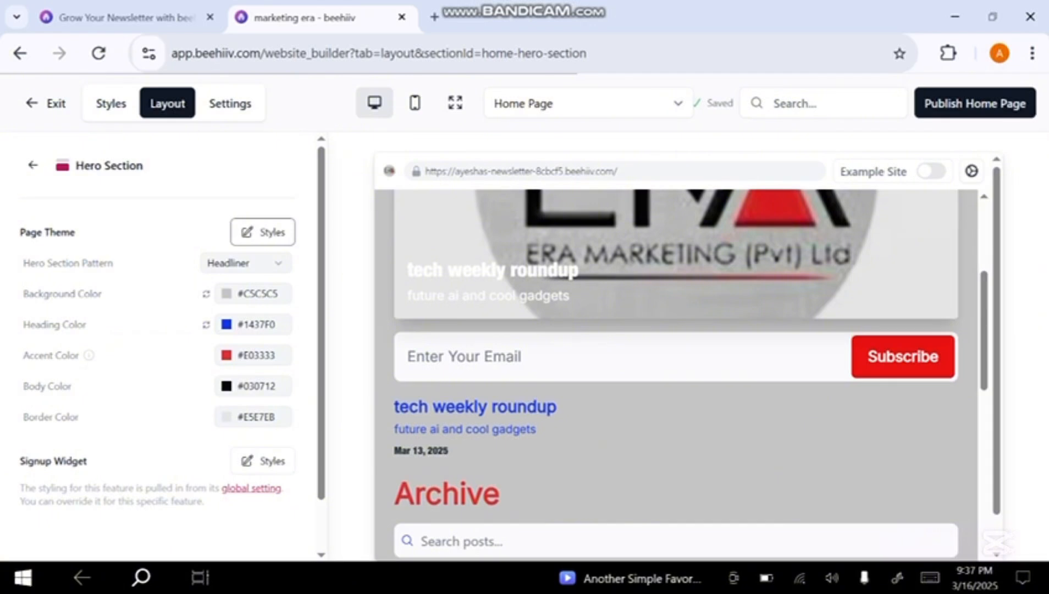
Set the Hero Section's body color to #F9F9F9 and border color to #5E5E5E, and check the home page preview
click(253, 385)
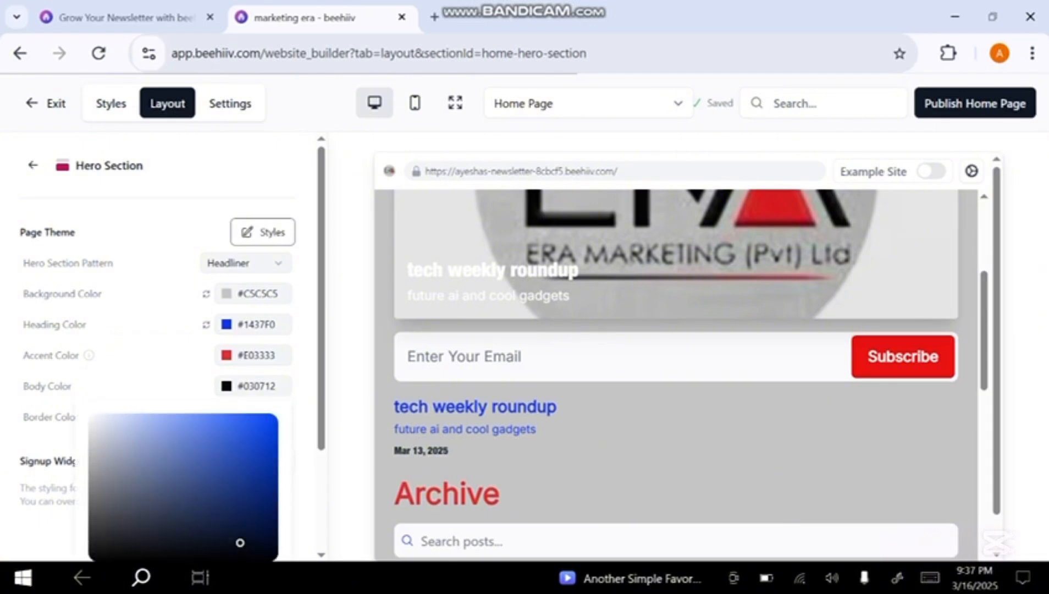
click(98, 426)
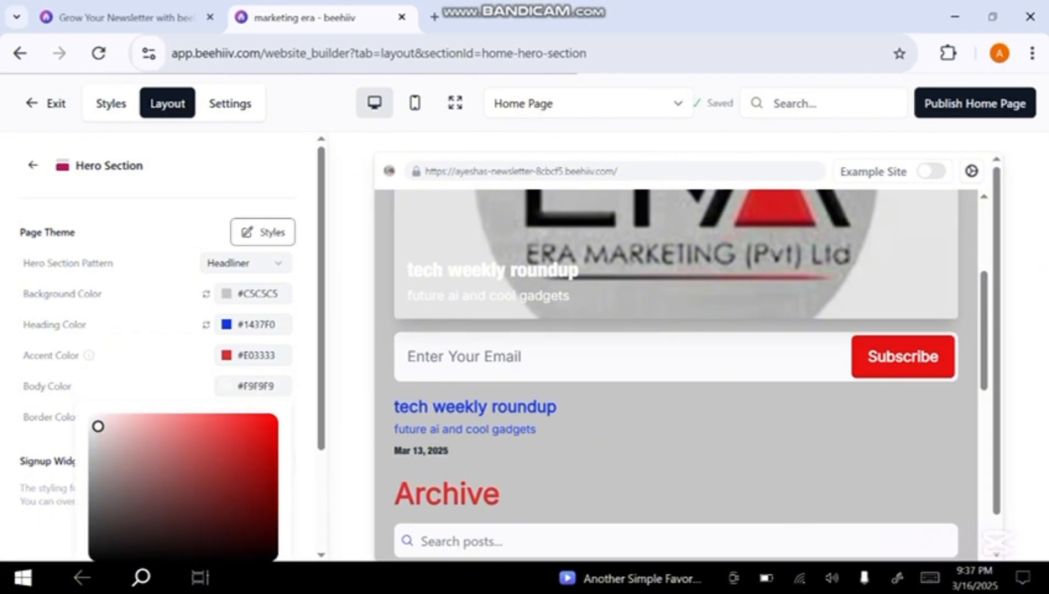
key(Escape)
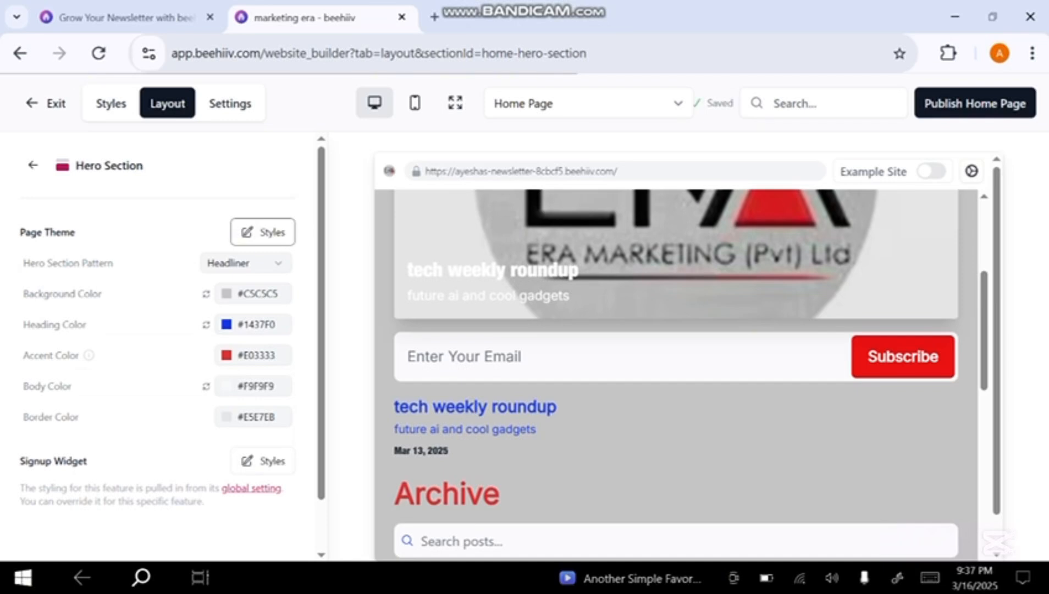
click(252, 416)
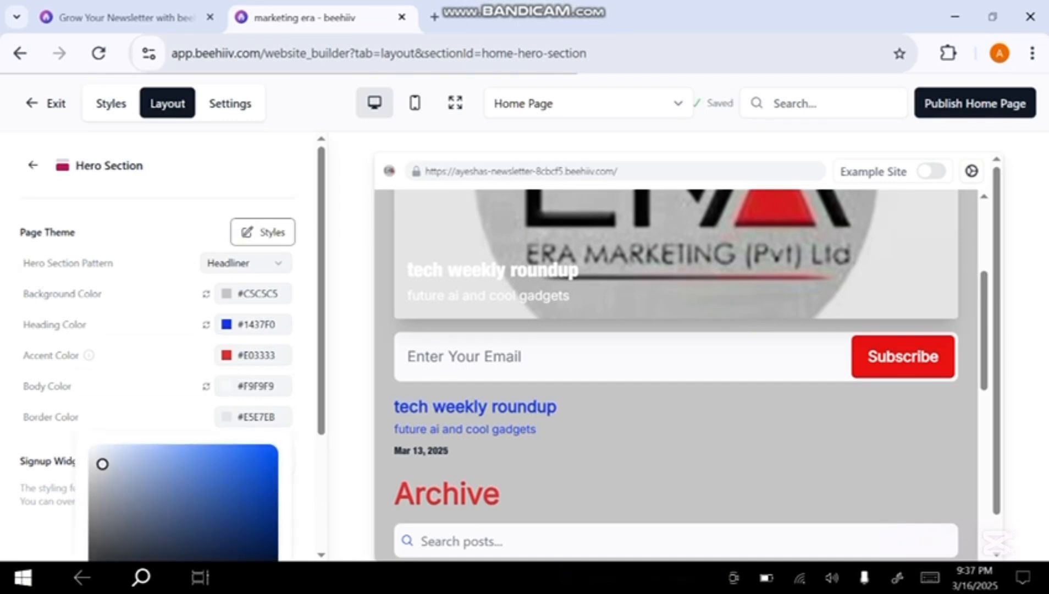
click(98, 535)
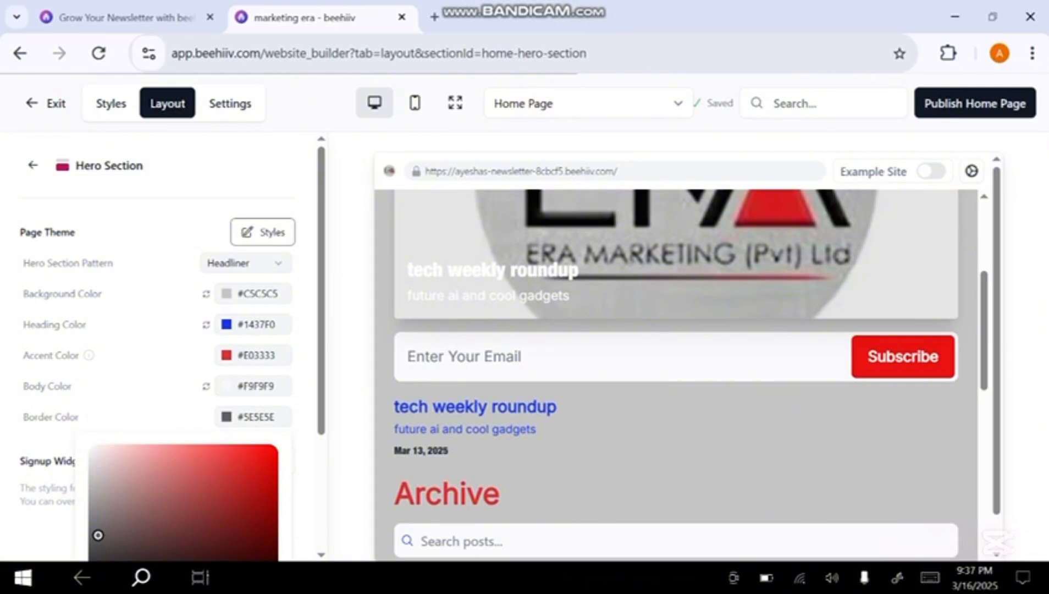
key(Escape)
scroll(676, 374, down, 6)
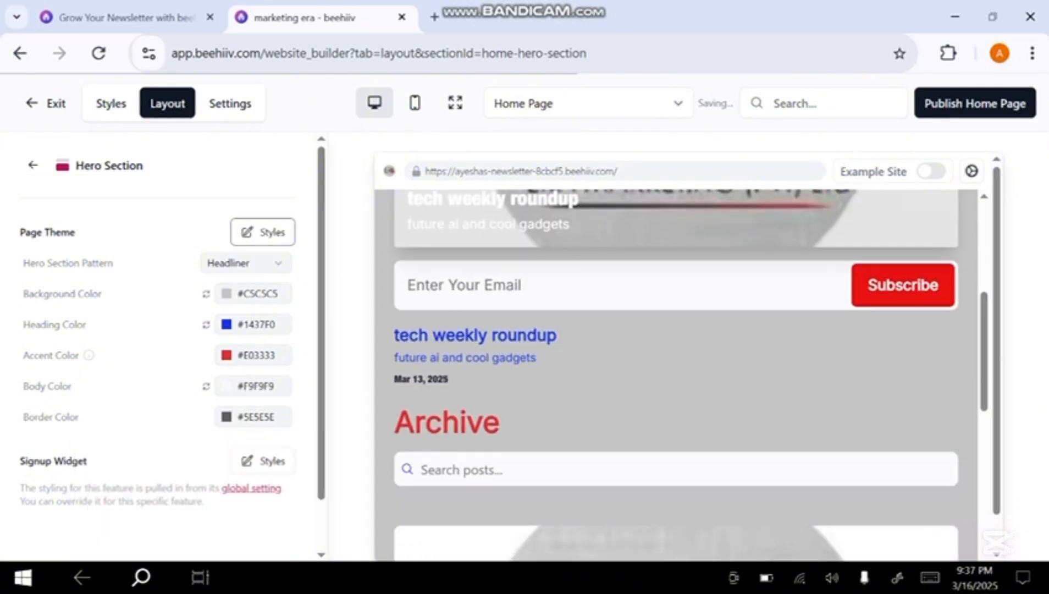
scroll(676, 375, up, 5)
scroll(676, 375, up, 5)
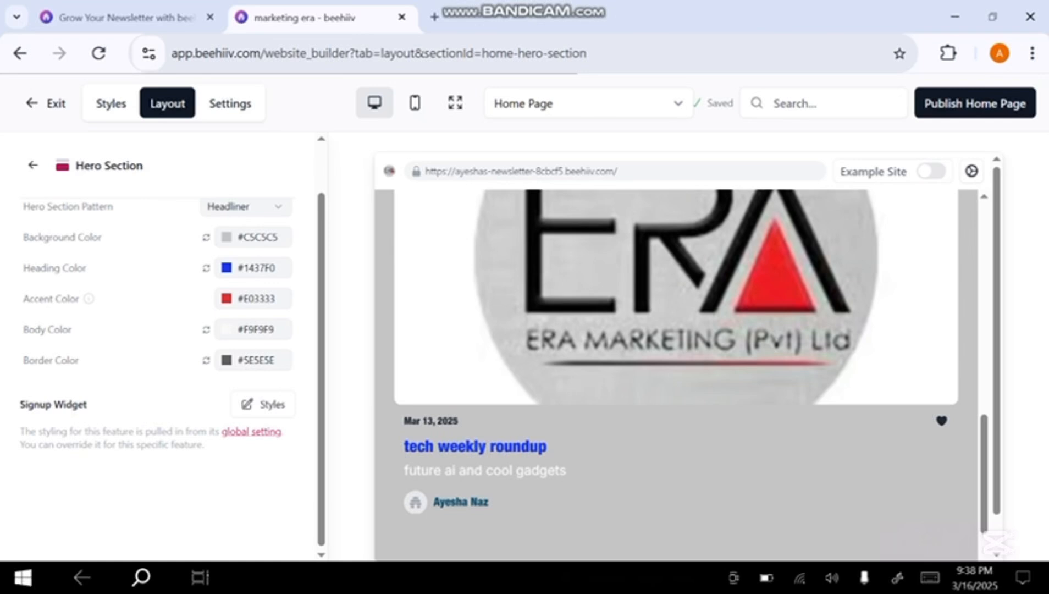
Show the Hero Section's signup widget styles and review its button text, placeholder text and the footer preview
click(262, 404)
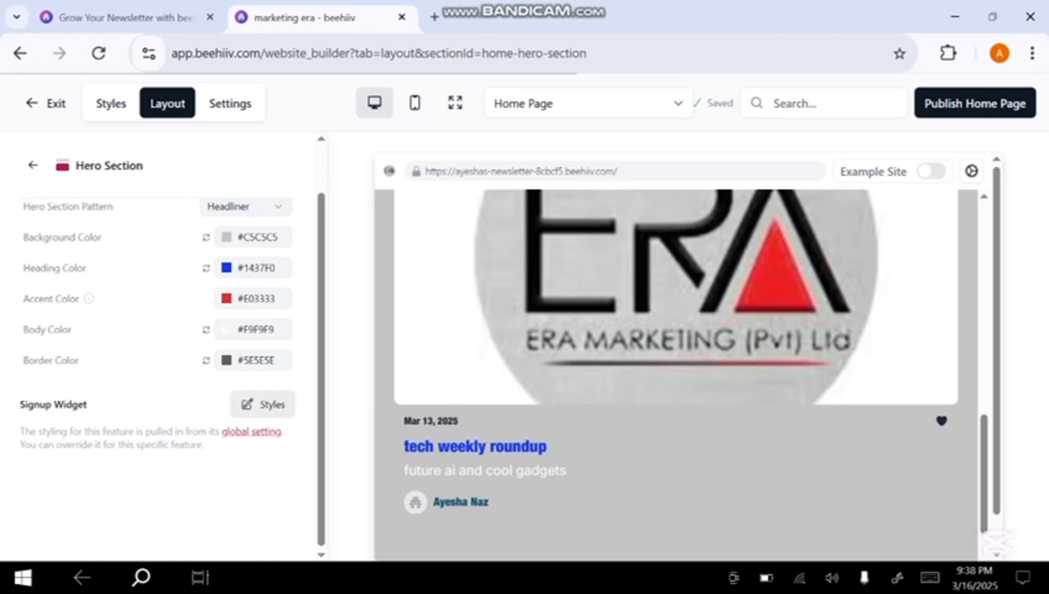
scroll(142, 449, down, 1)
scroll(159, 379, down, 3)
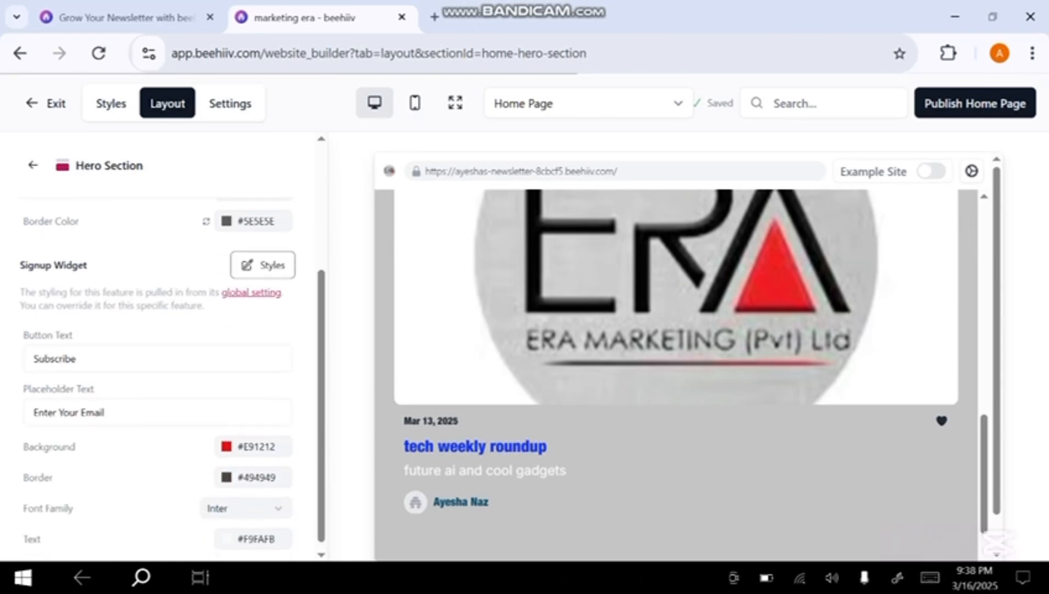
click(157, 358)
scroll(676, 375, down, 4)
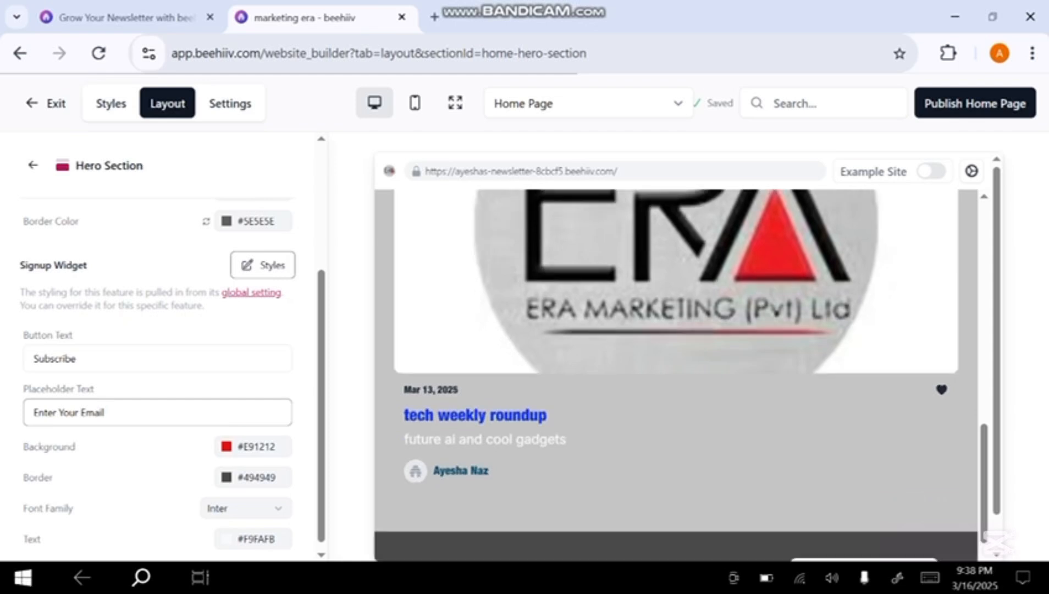
scroll(158, 413, down, 1)
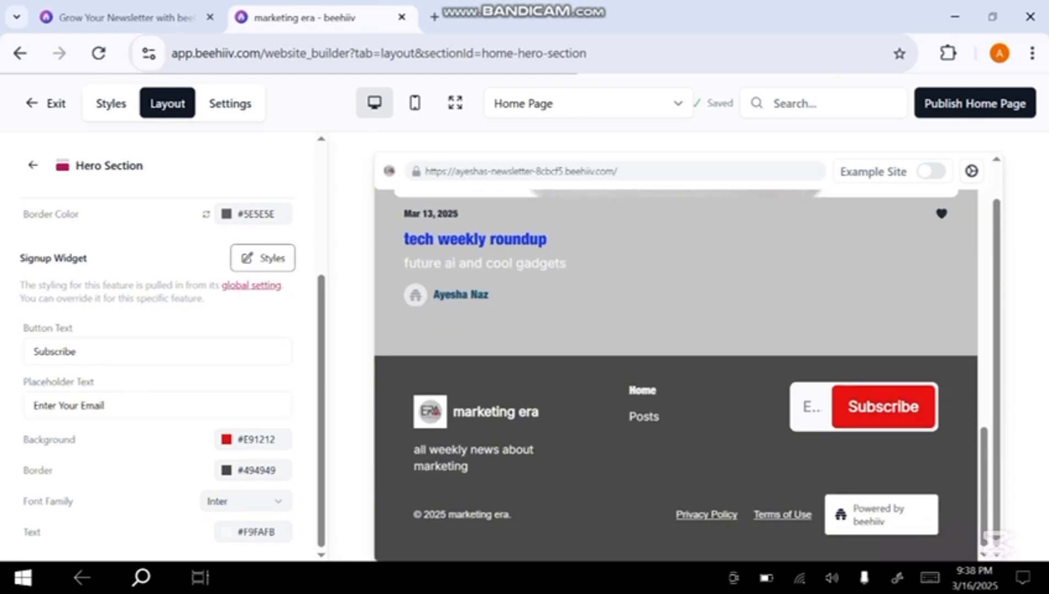
Try #FF0000 as the signup widget's background color
click(252, 440)
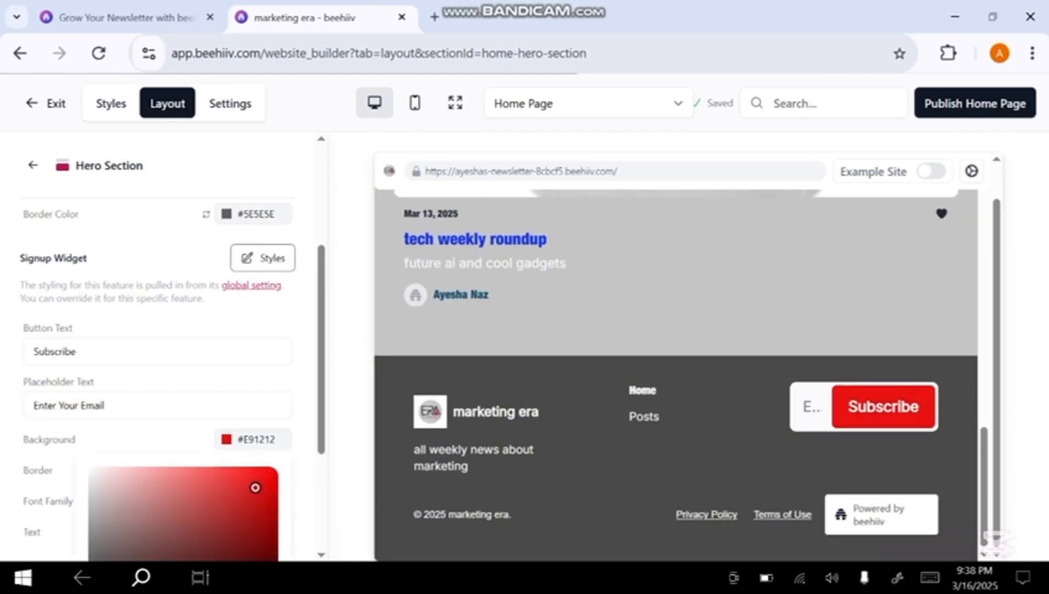
drag(255, 487, 269, 476)
click(204, 257)
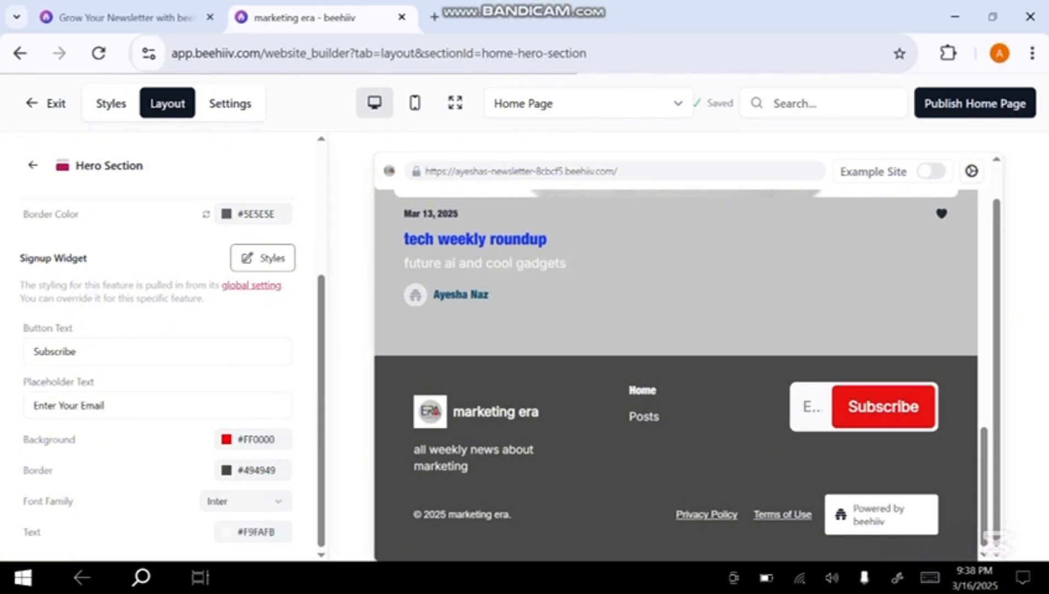
Set the signup widget's background color to #FFFFFF
click(252, 440)
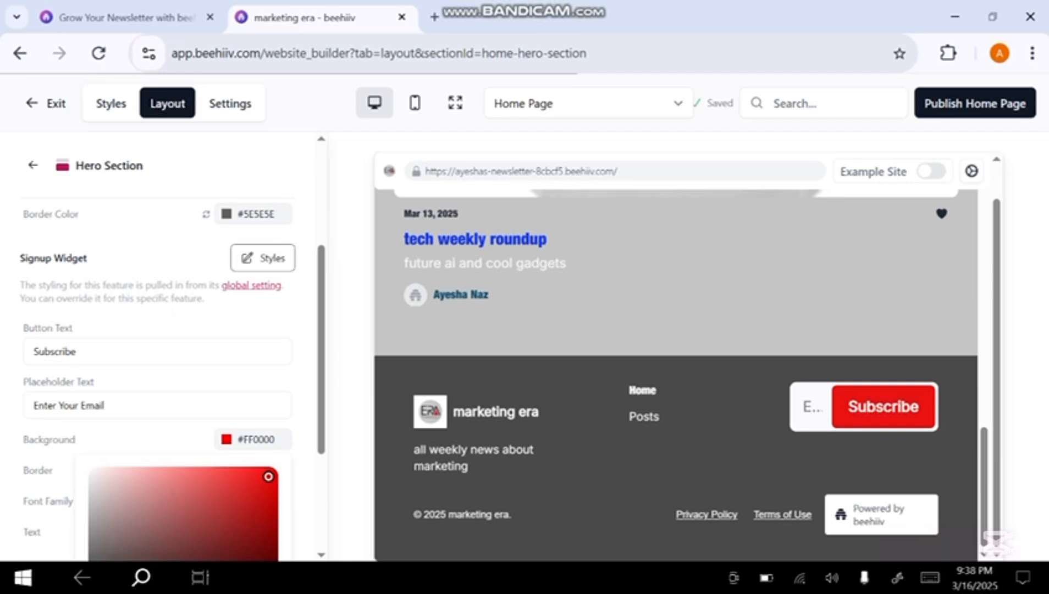
click(98, 476)
click(181, 258)
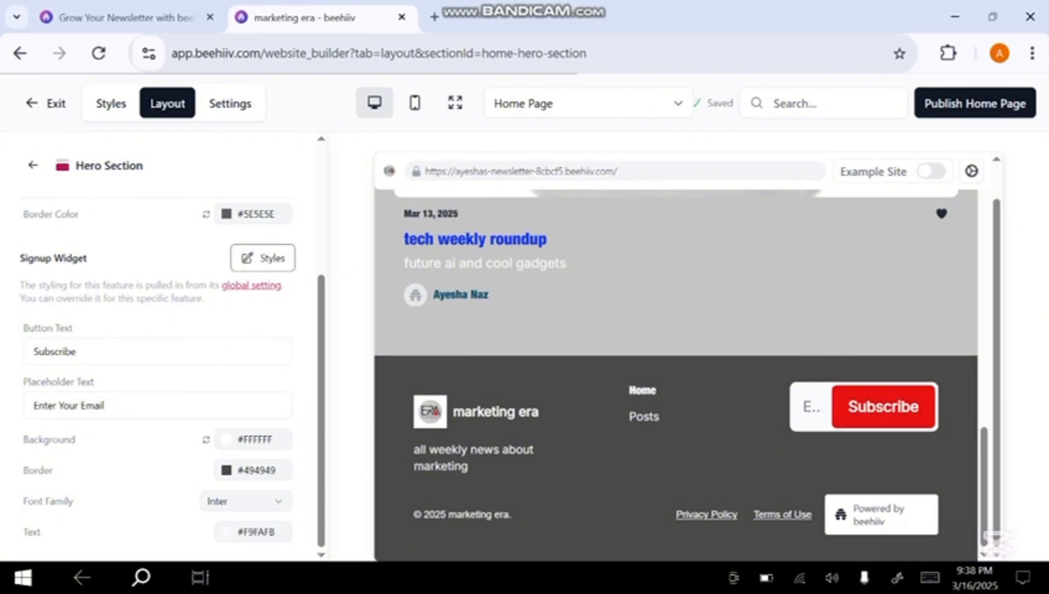
Check the font family choices for the Hero Section's signup widget and return to the layout sections
click(246, 501)
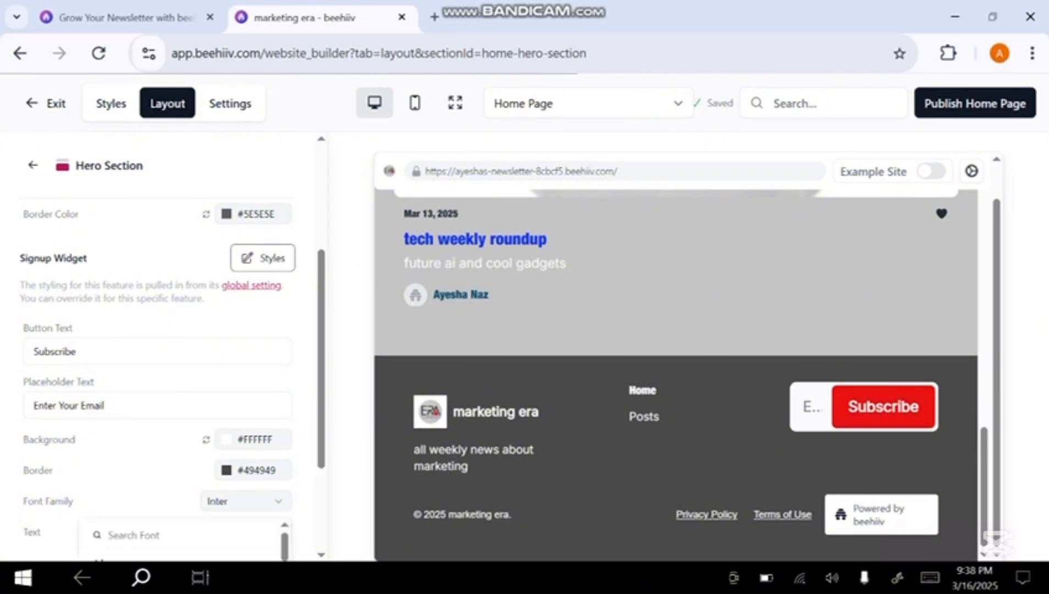
click(246, 500)
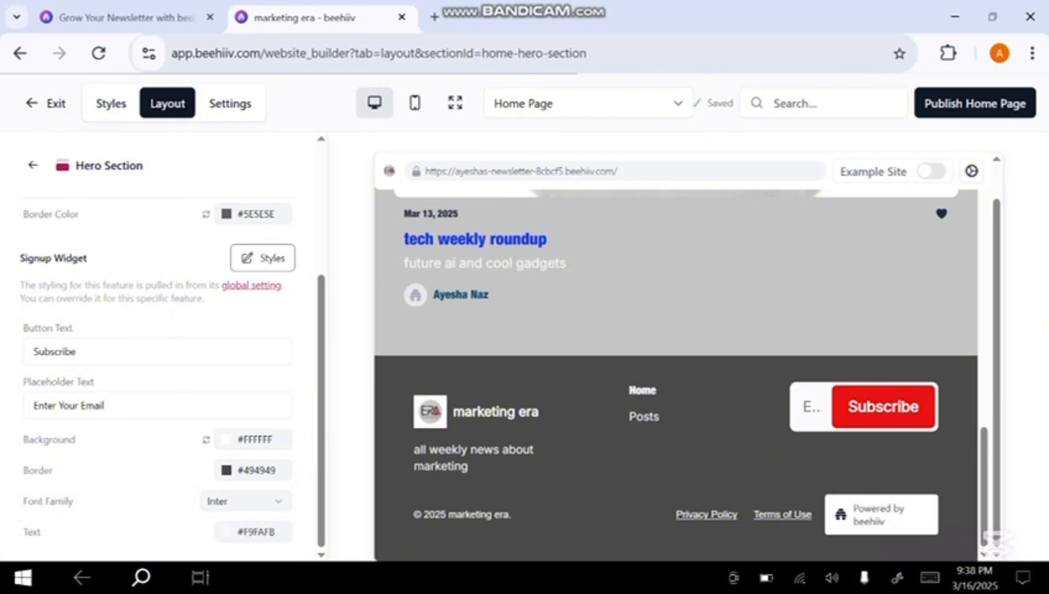
click(33, 165)
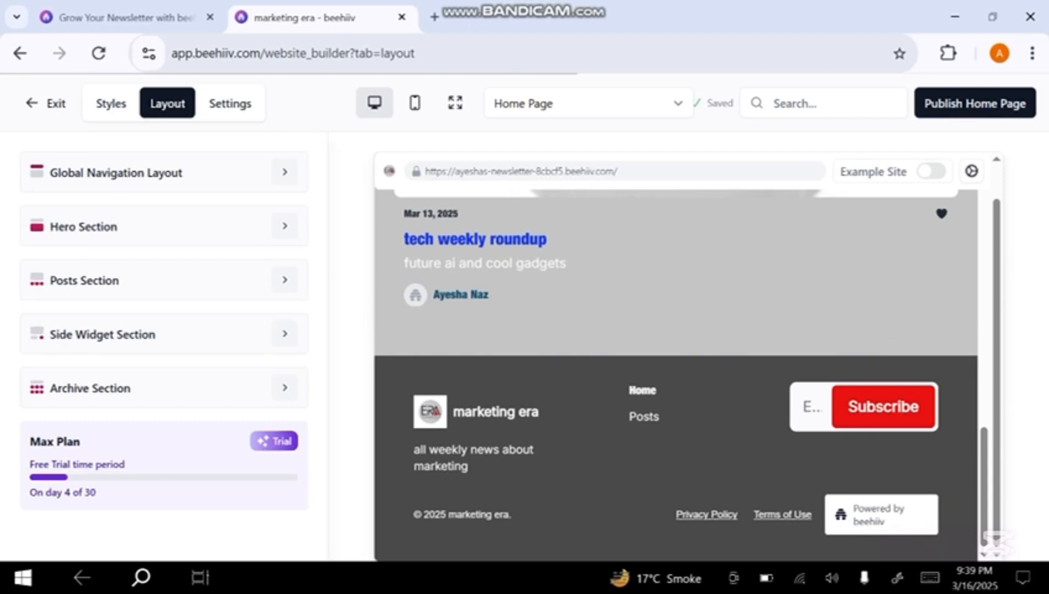
Add "tech weekly roundup" as a featured post in the Posts Section
click(281, 277)
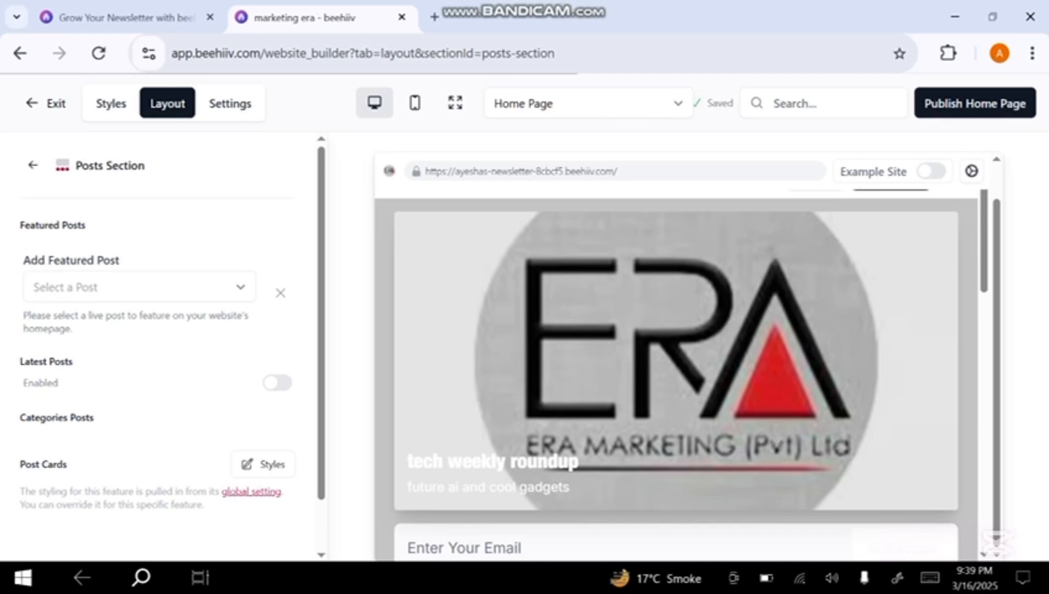
click(139, 287)
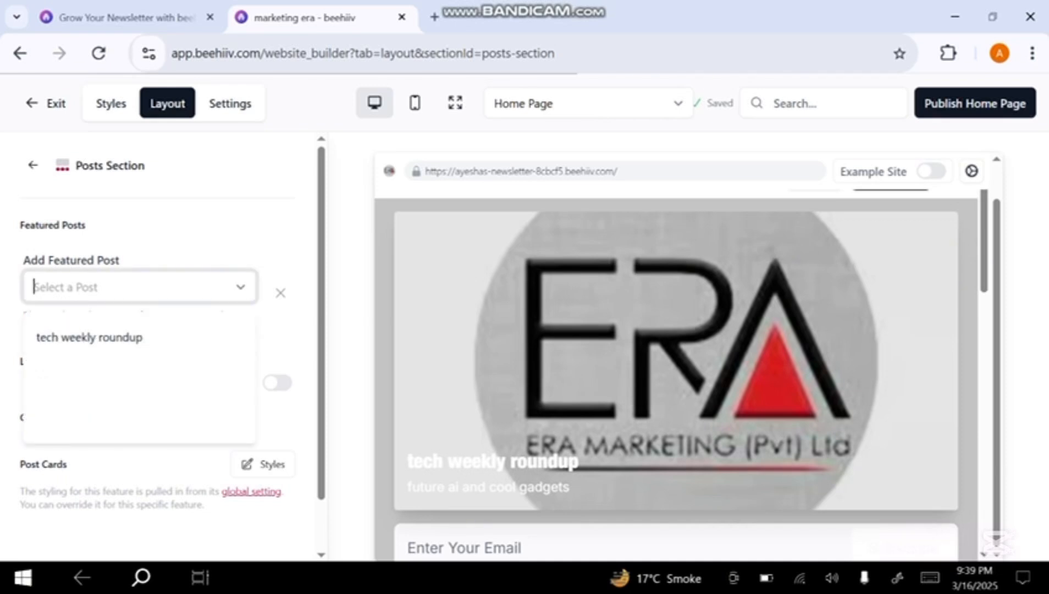
click(89, 337)
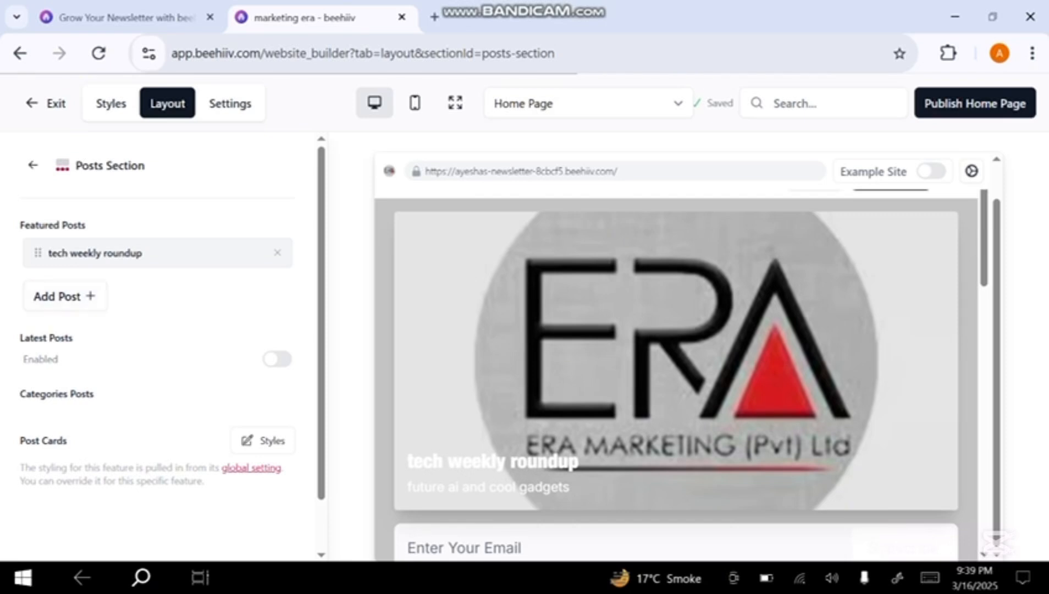
Enable Latest Posts in the Posts Section and check its section label and post card styles
click(277, 359)
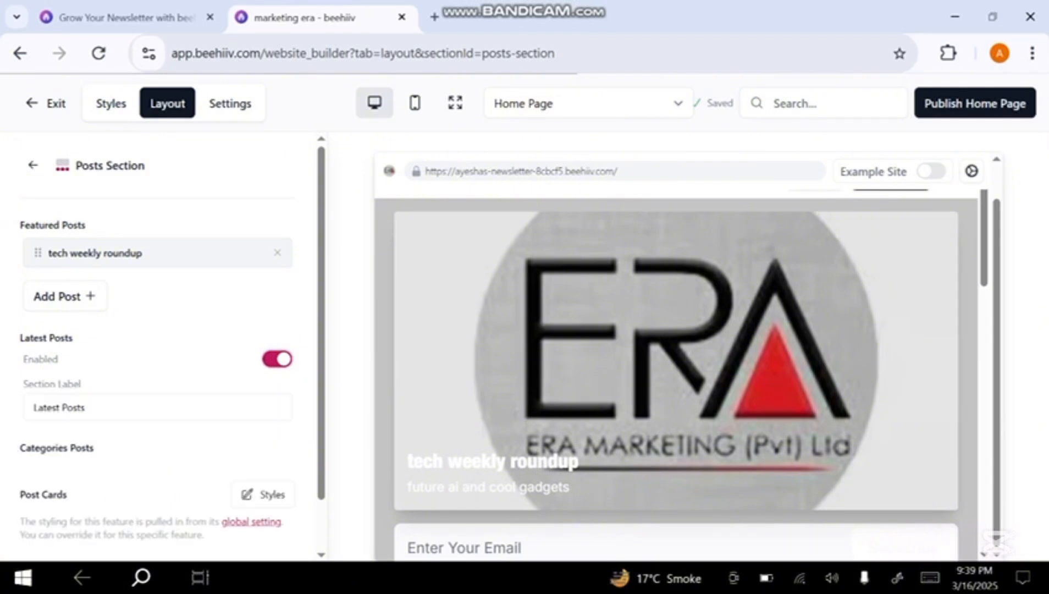
scroll(158, 363, down, 1)
click(157, 349)
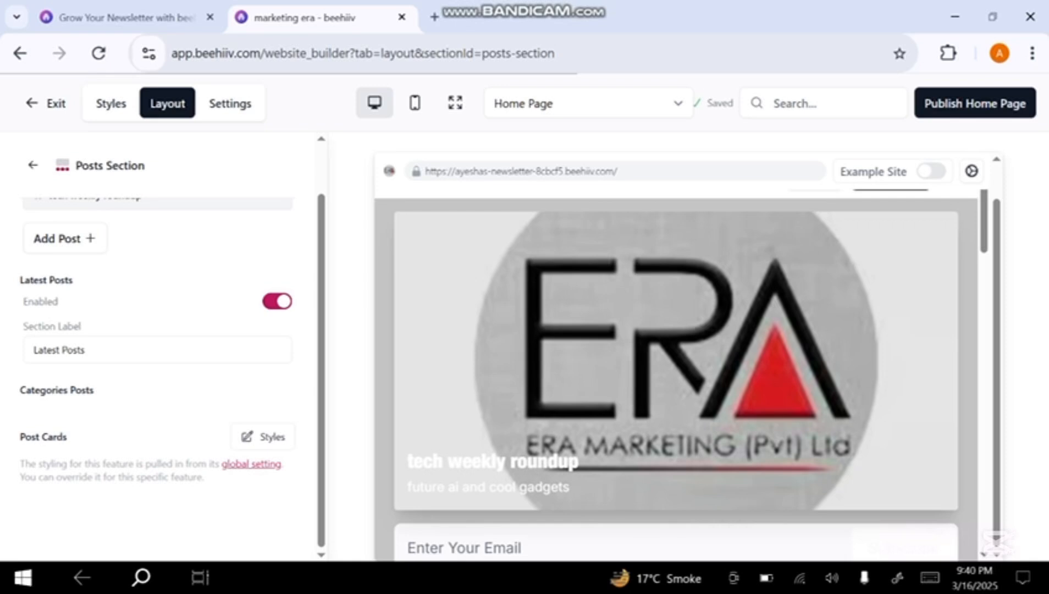
click(262, 437)
scroll(263, 437, down, 5)
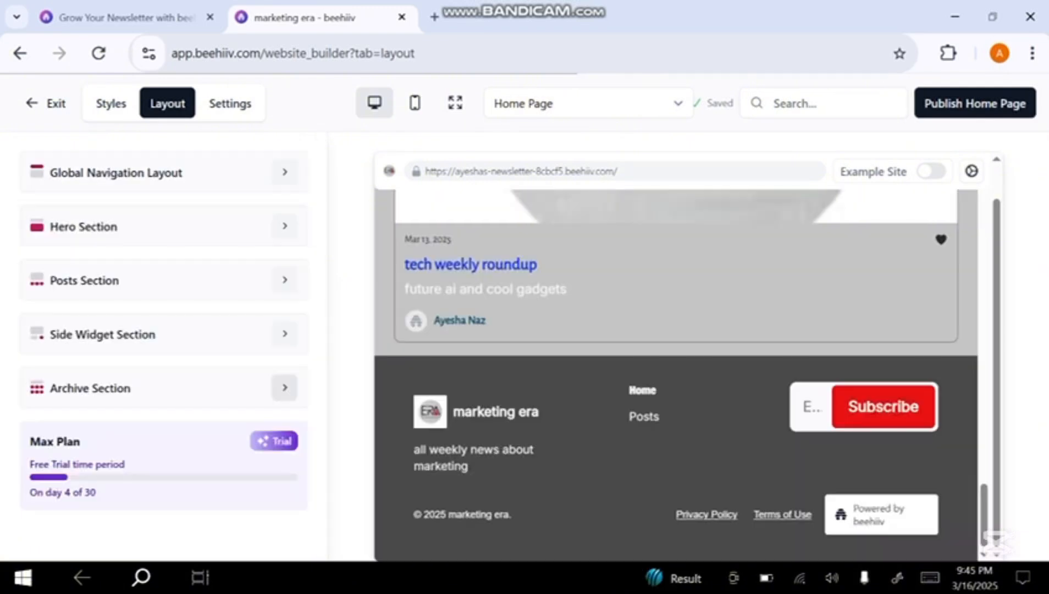
Review the Archive Section's layout settings and the Logo & Identity settings in the global styles
click(284, 387)
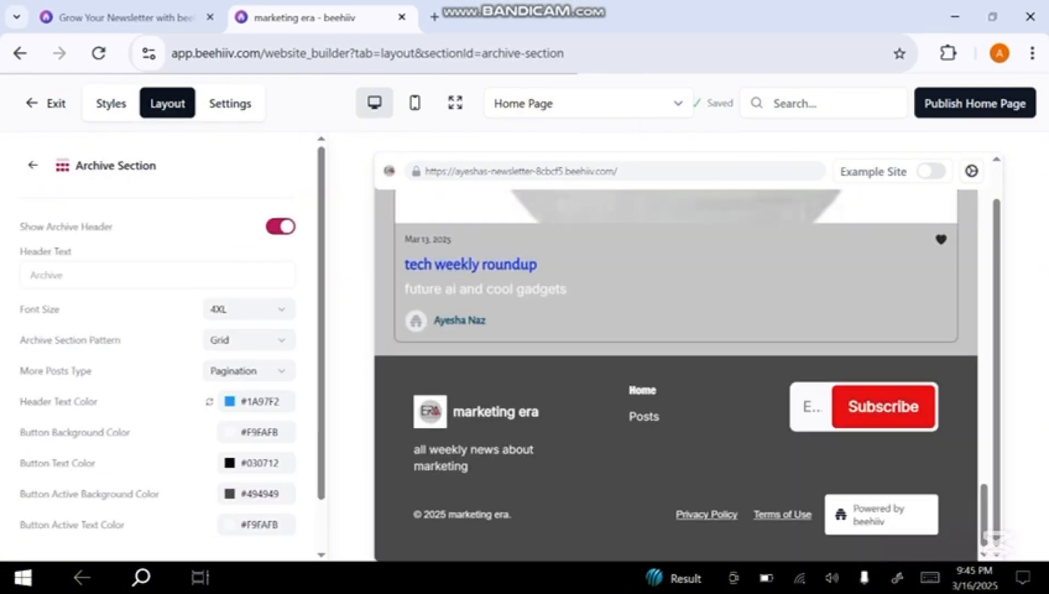
click(111, 104)
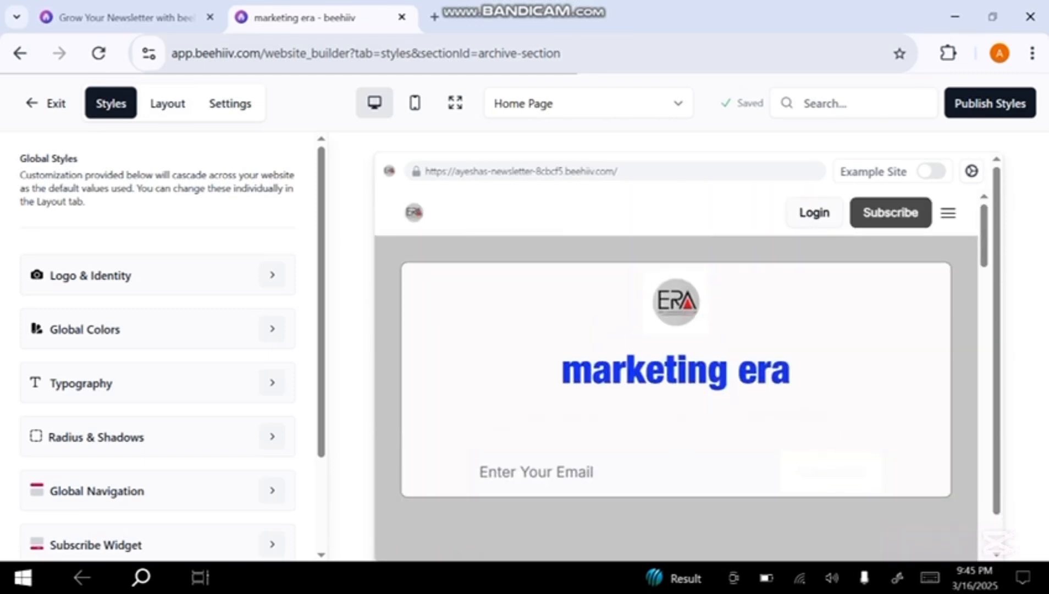
click(271, 275)
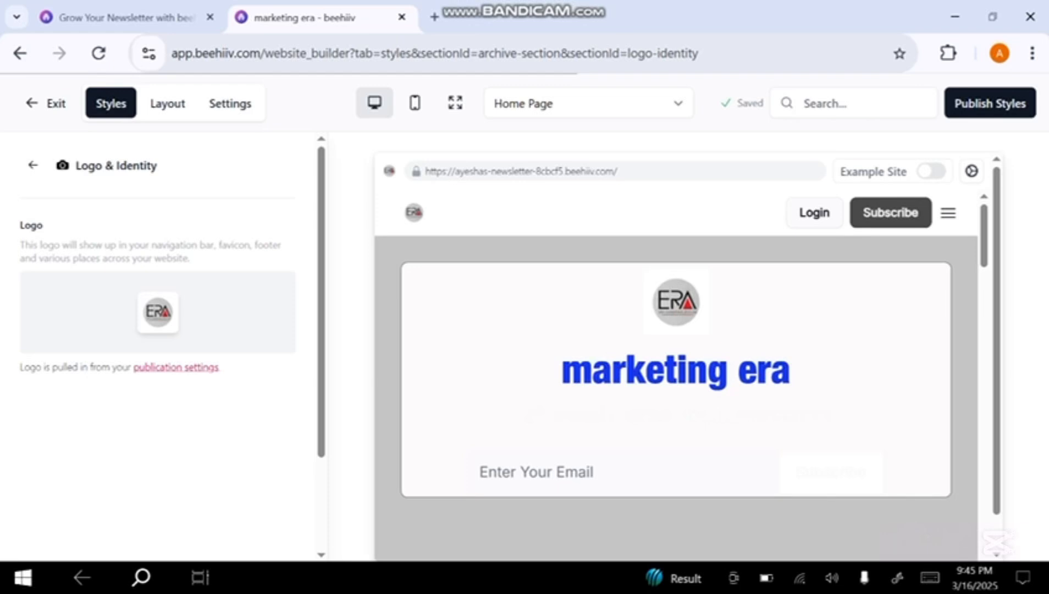
Open the publication settings linked from the logo and review the General Info, including tags, language, timezone and subscribe button text
click(176, 367)
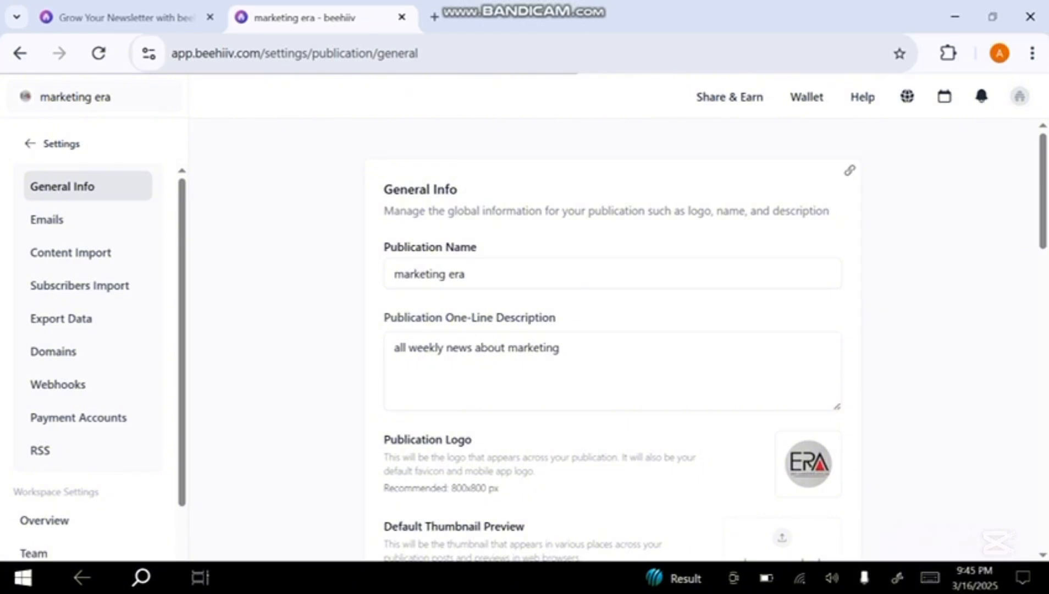
scroll(612, 341, down, 4)
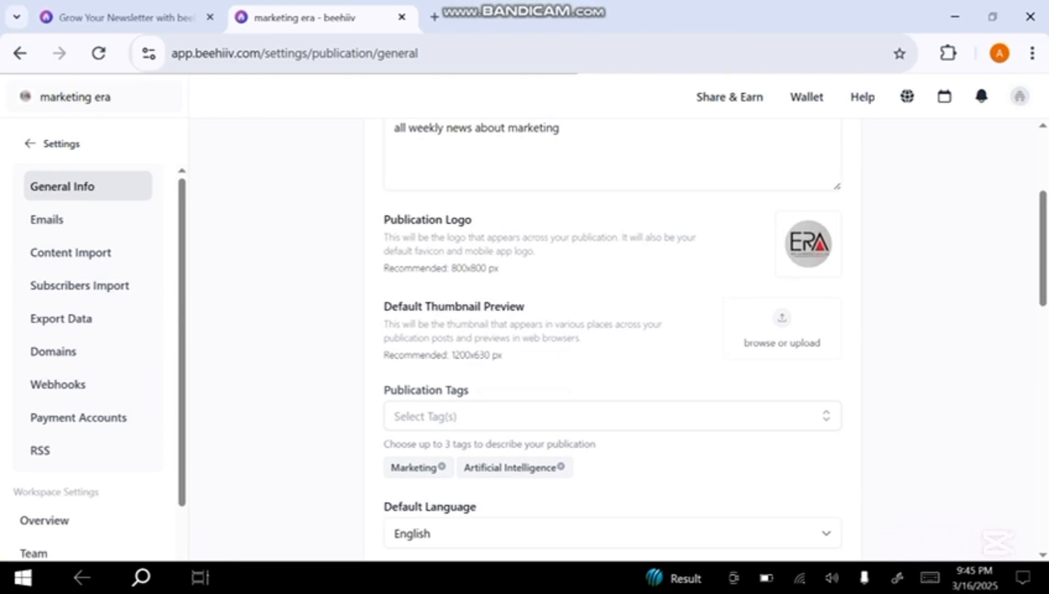
click(612, 417)
scroll(612, 341, down, 6)
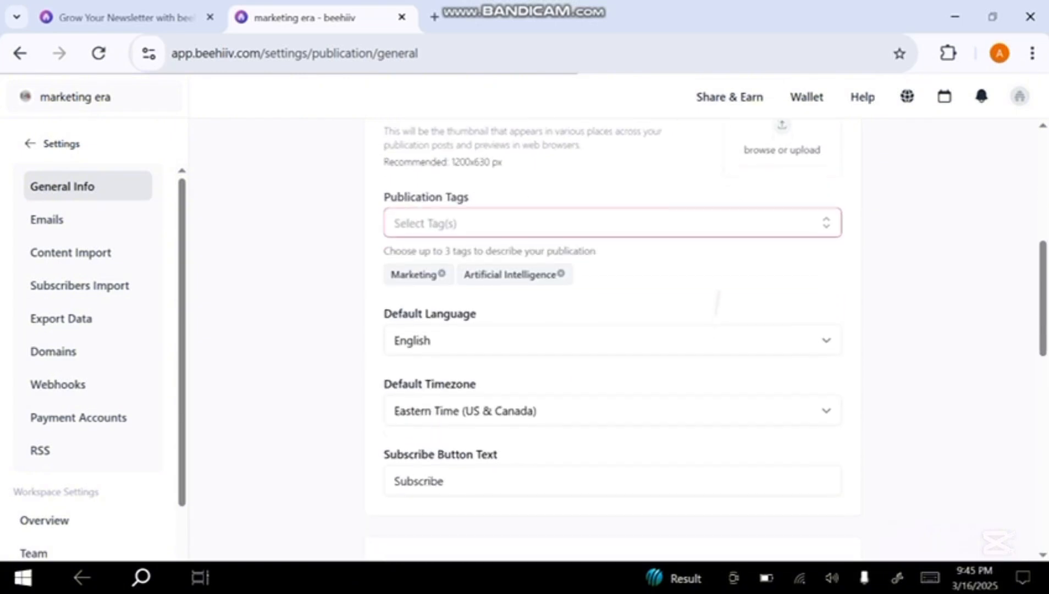
scroll(612, 341, down, 1)
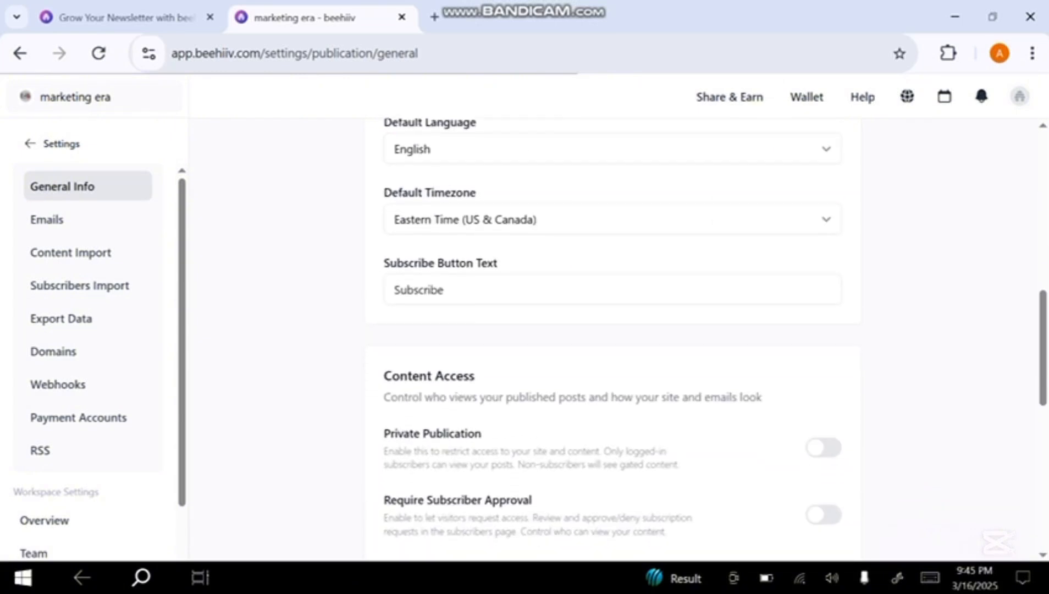
Try using the post's author name as sender name in the Emails settings, and review the reply-to and footer details
click(60, 220)
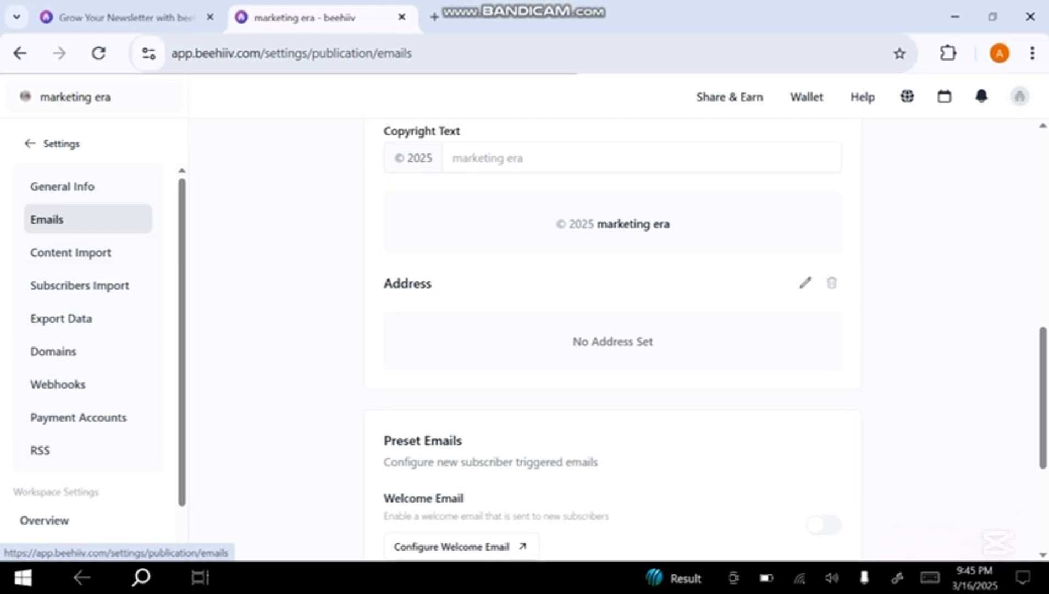
scroll(612, 330, up, 10)
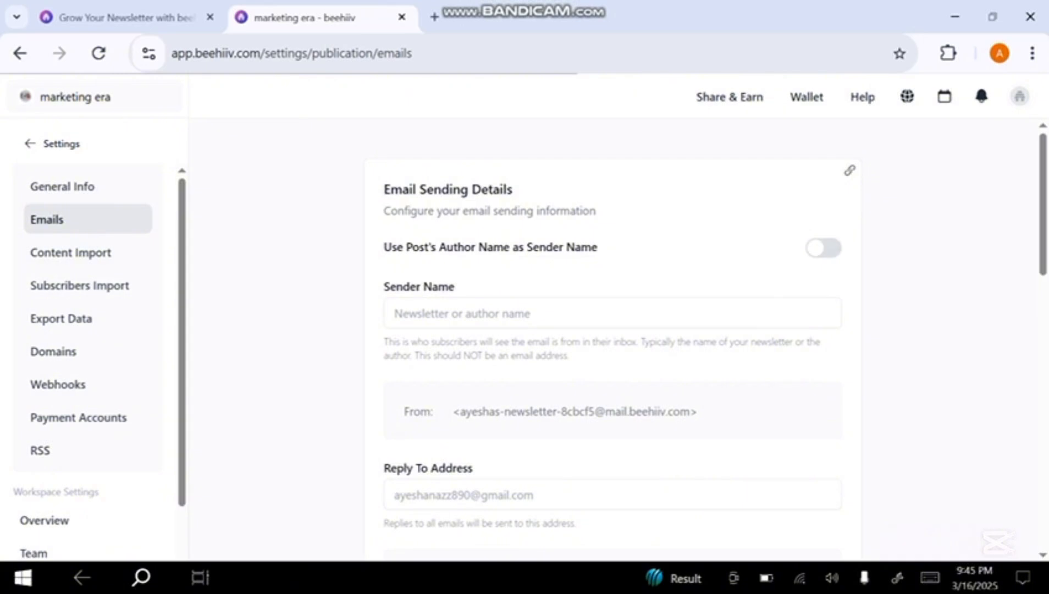
click(823, 248)
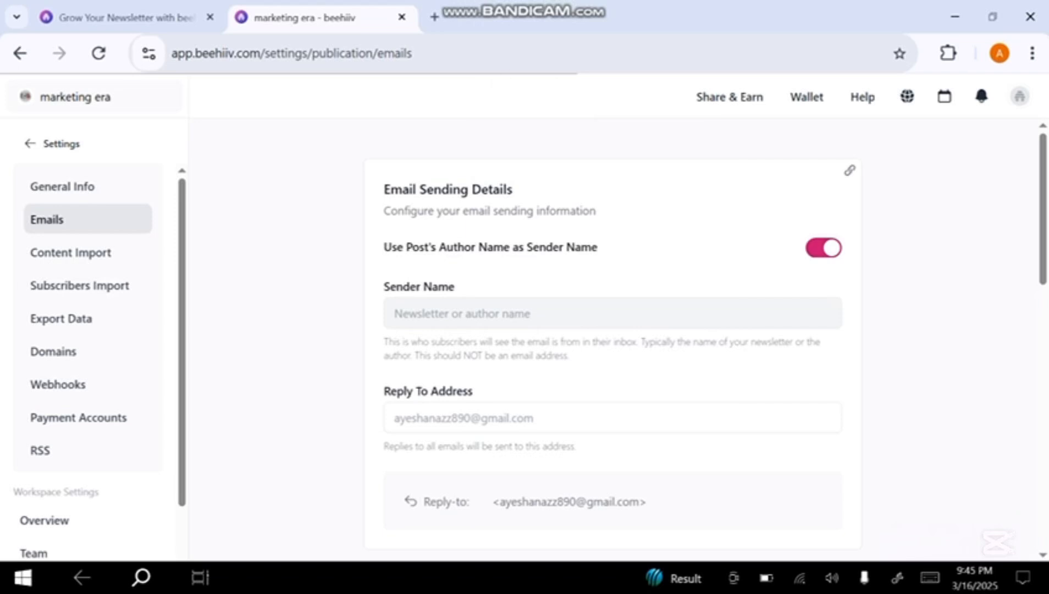
click(823, 248)
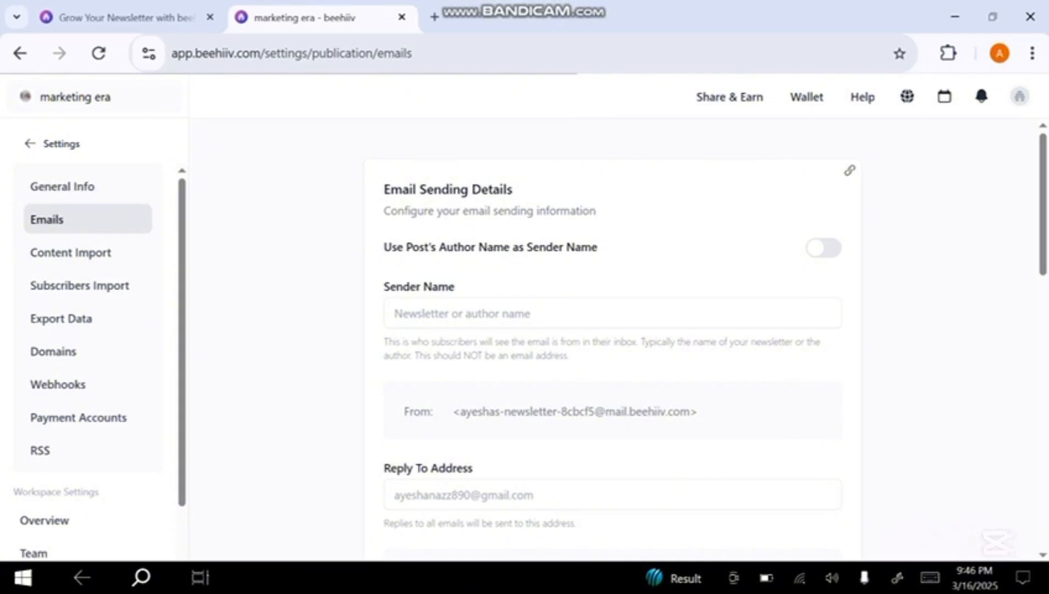
scroll(612, 330, down, 4)
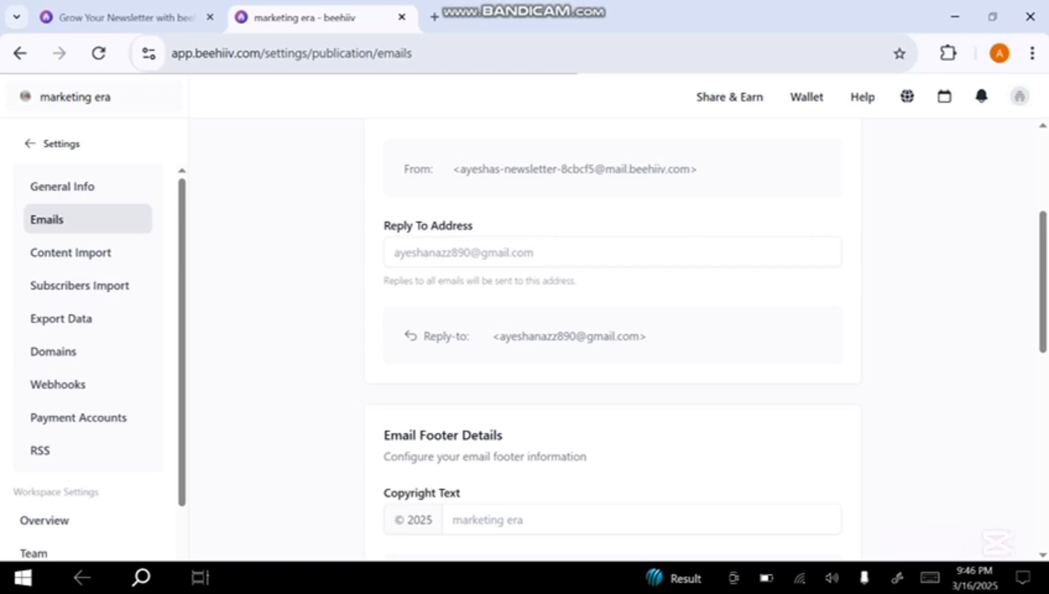
scroll(612, 330, up, 4)
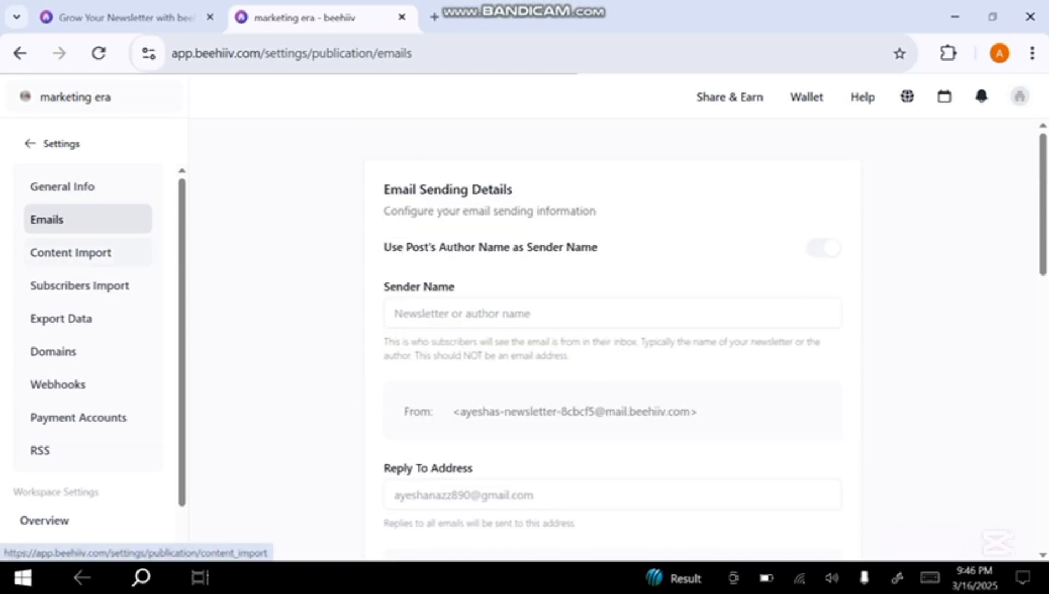
Start a content import from Substack and try to continue without entering a publication URL
click(70, 252)
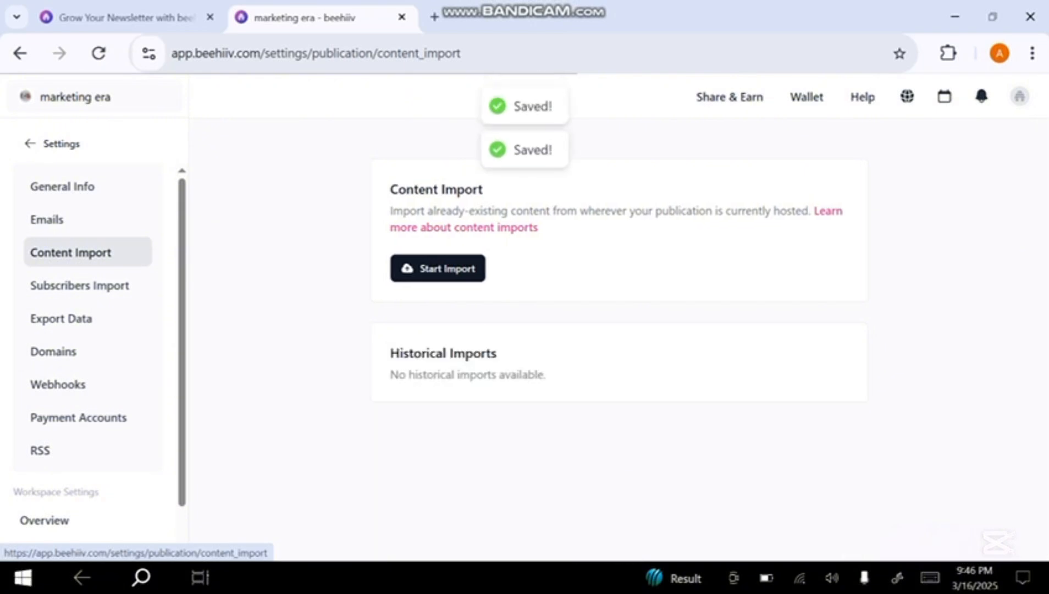
click(437, 268)
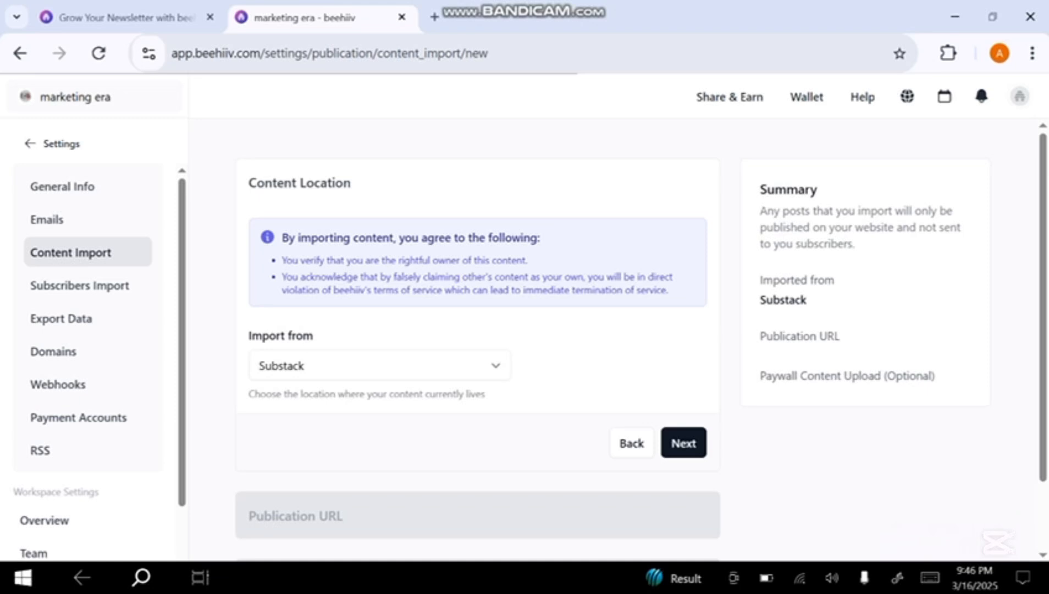
click(379, 365)
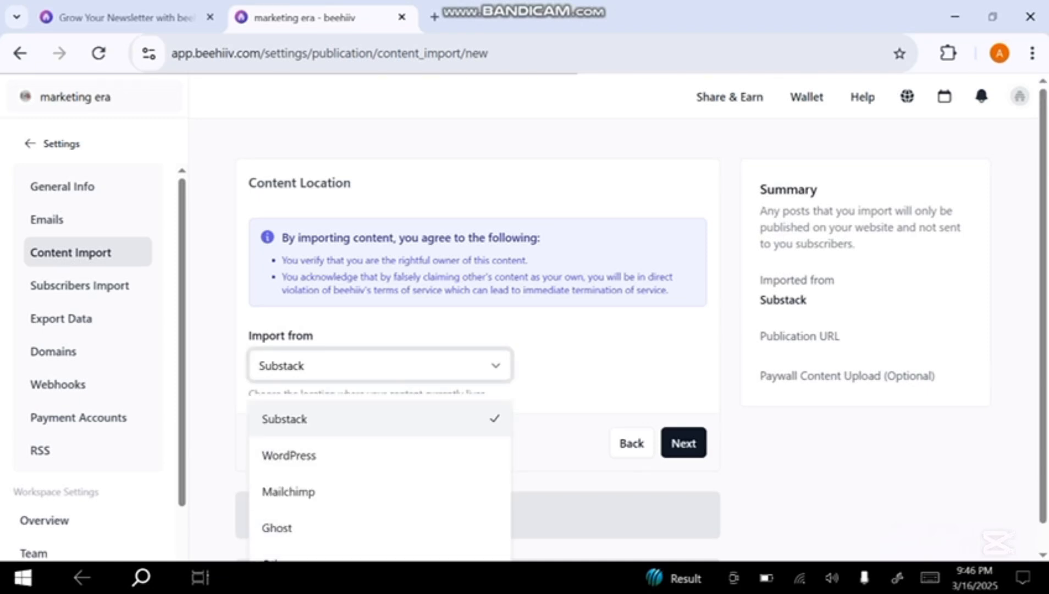
click(380, 419)
click(683, 443)
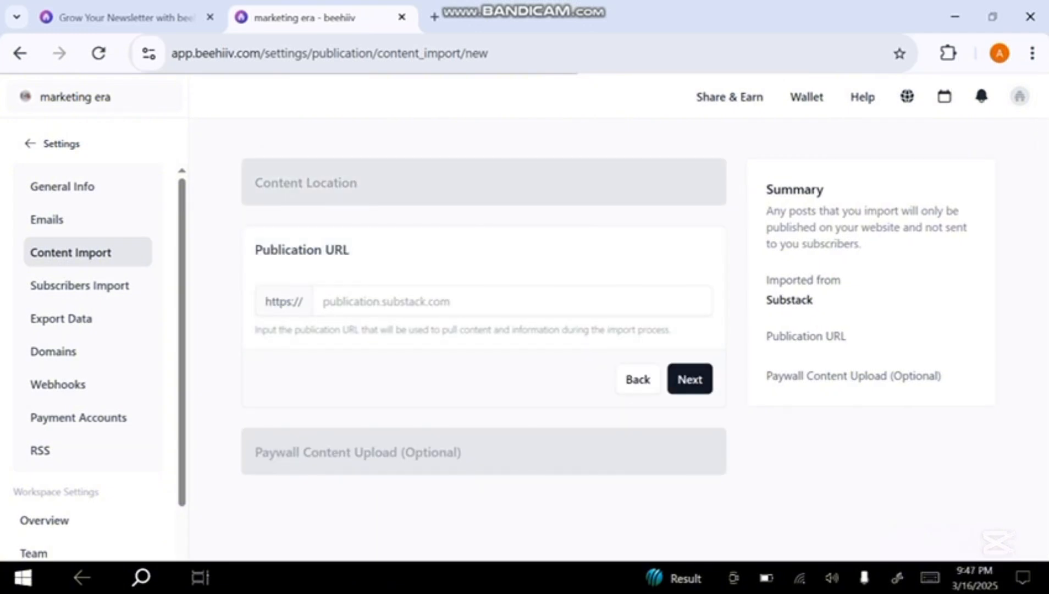
click(689, 379)
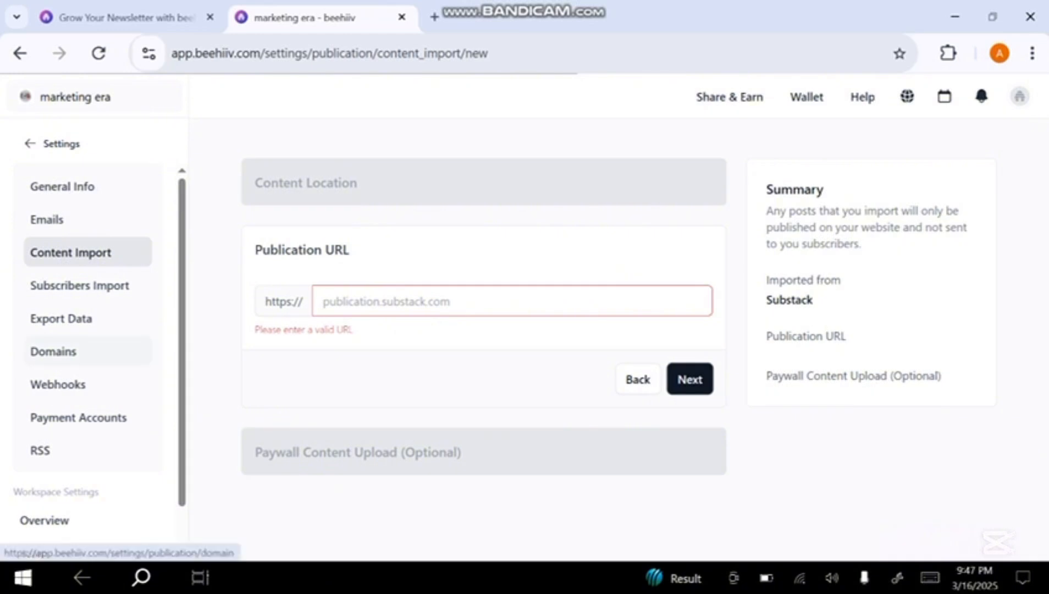
Review the Subscribers Import settings and the export options for subscribers and posts
click(80, 285)
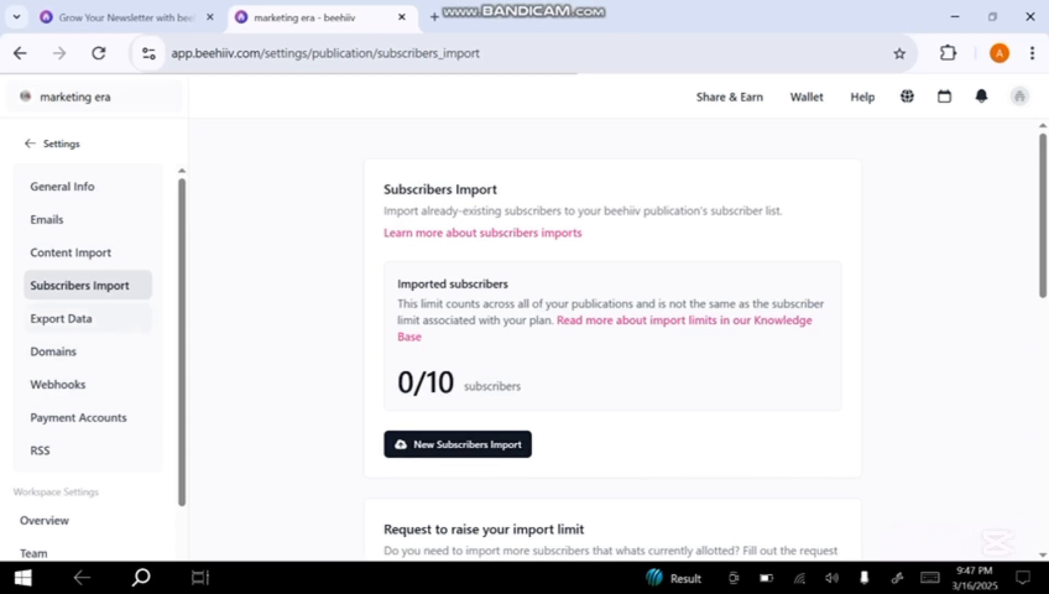
click(61, 319)
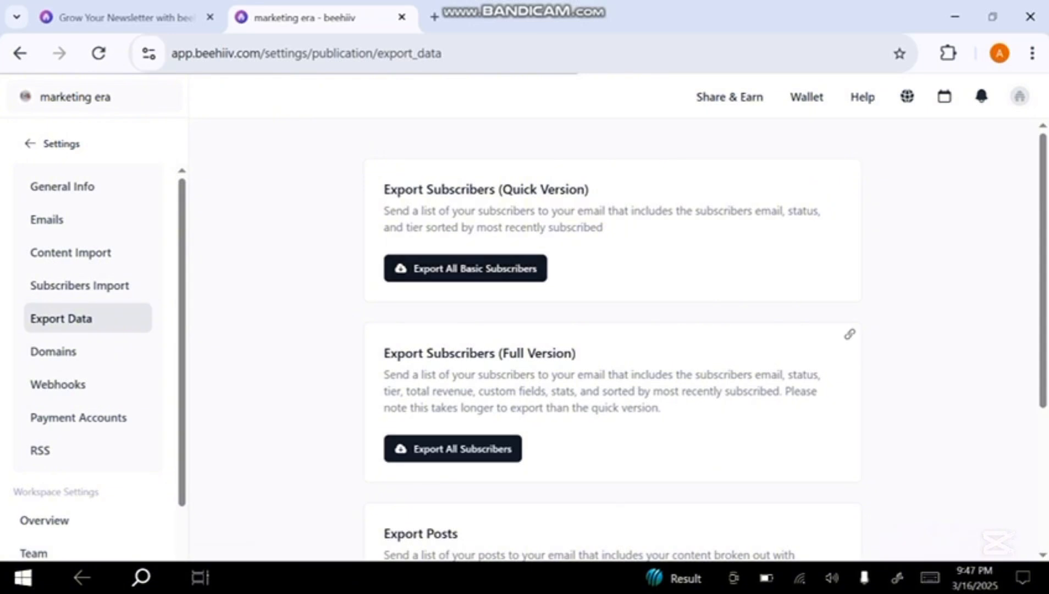
scroll(612, 340, down, 4)
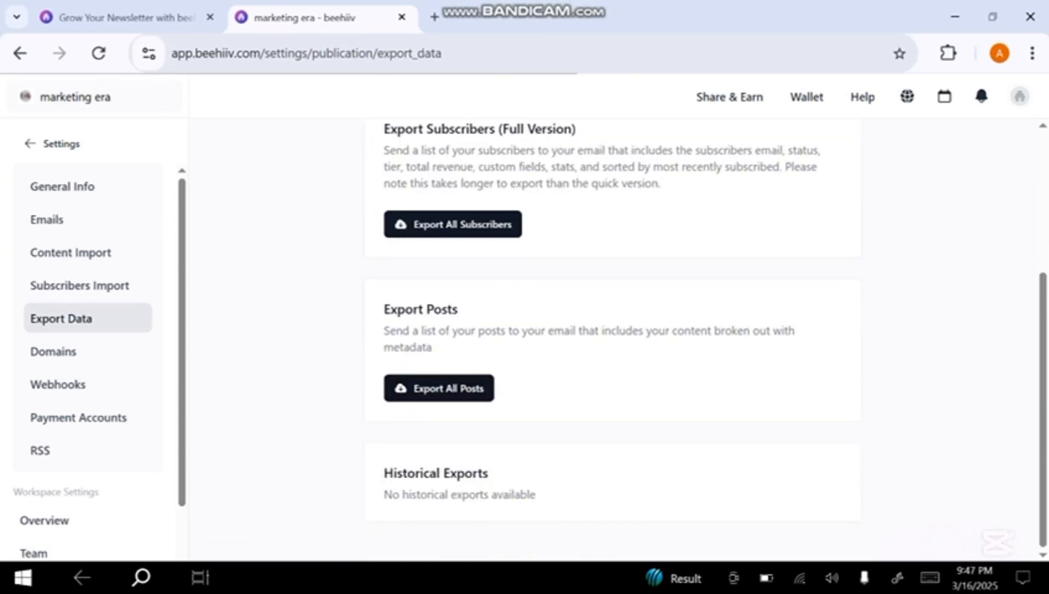
Look through the publication's Domains, Webhooks and Payment Accounts settings
click(54, 351)
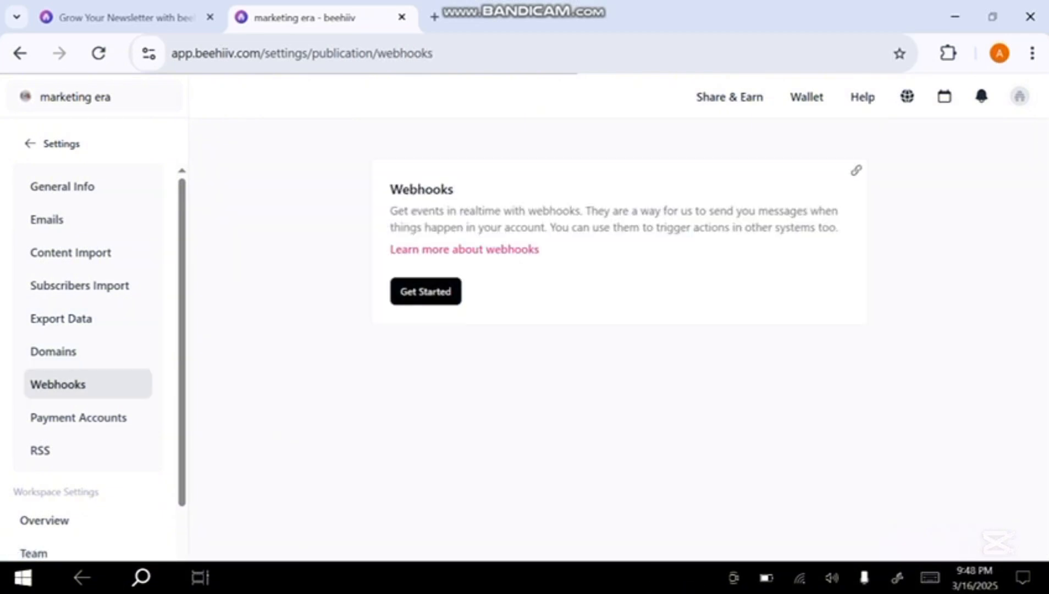
click(425, 292)
click(79, 417)
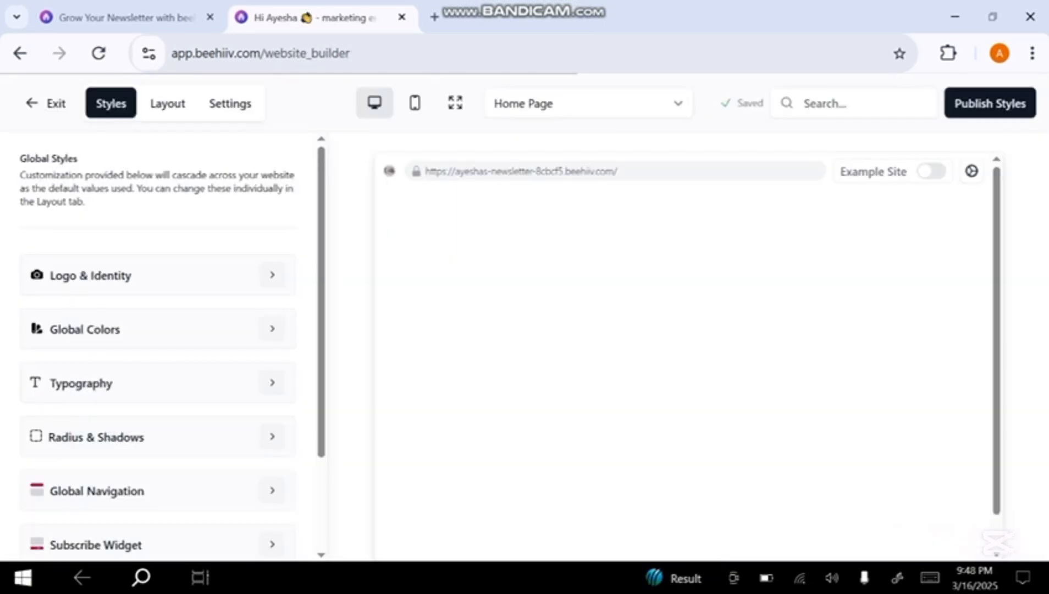
Set the website's global primary color to #0E0E0E
click(271, 328)
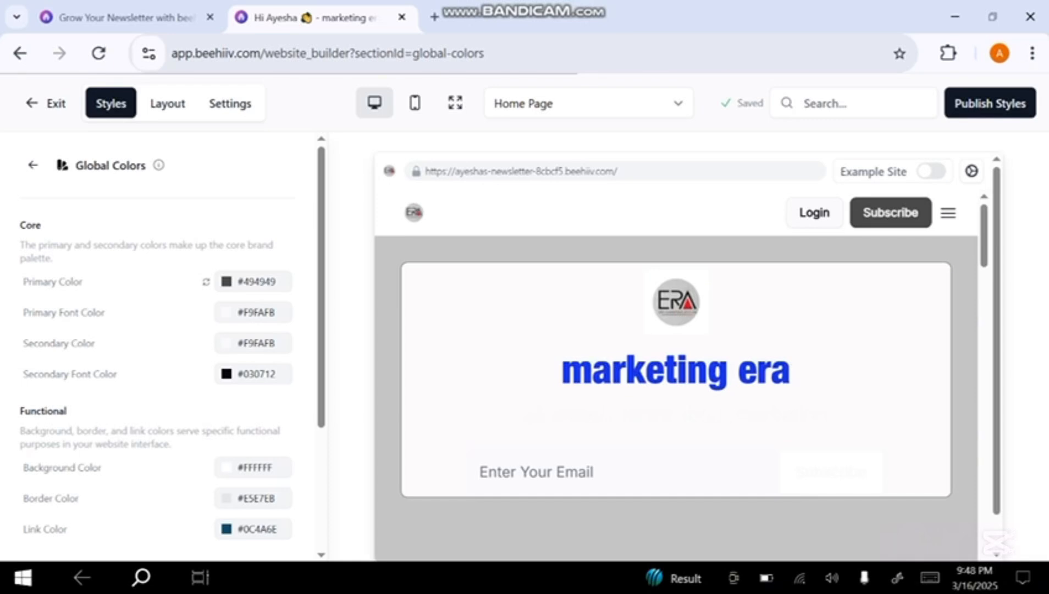
click(253, 281)
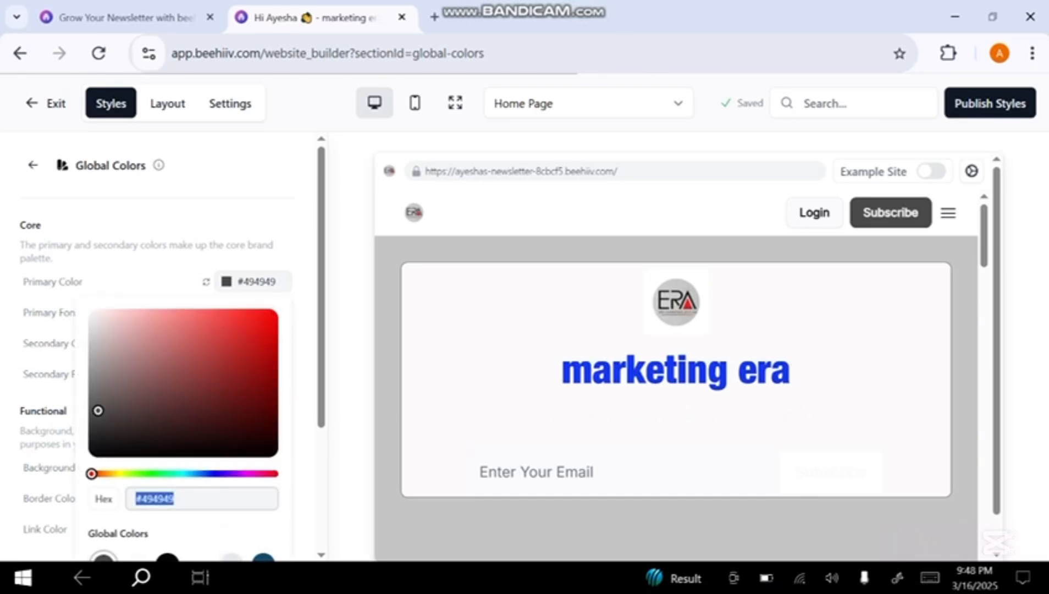
text(#0E0E0E)
key(Return)
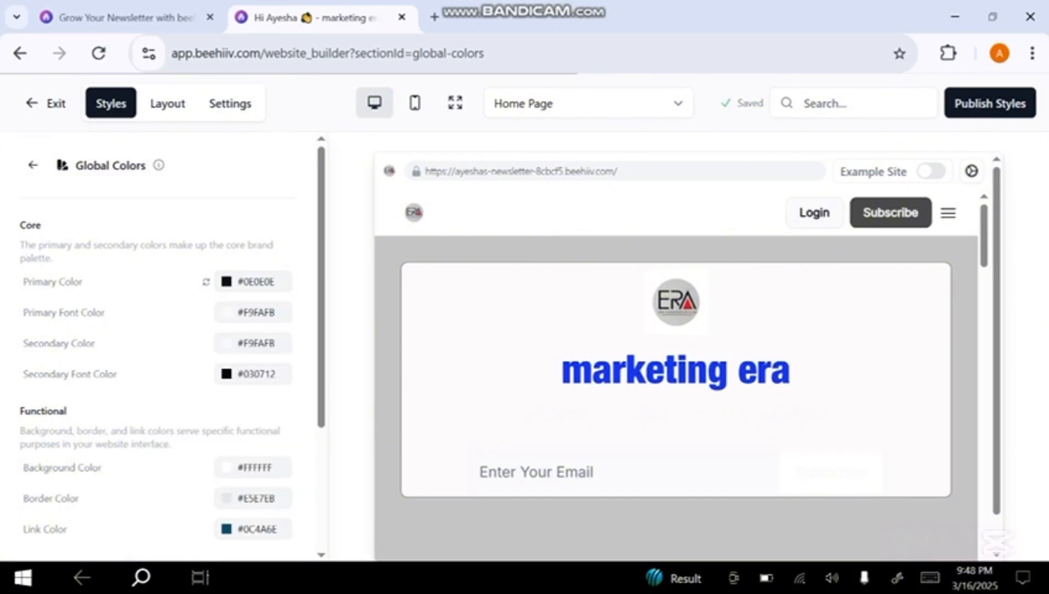
Set the website's global secondary color to #1885F2
scroll(165, 346, down, 1)
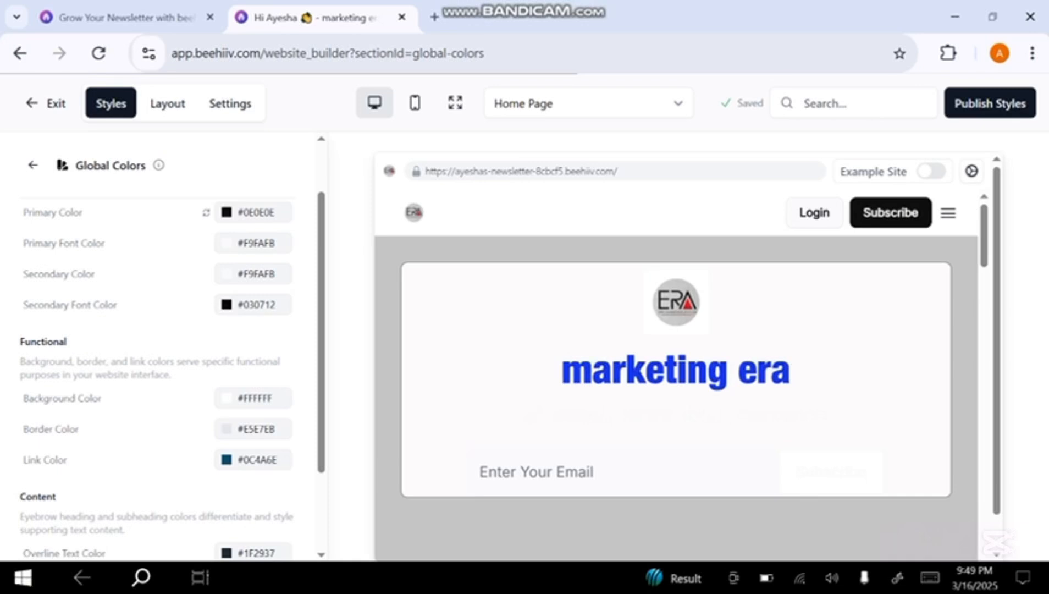
click(253, 274)
text(#1885F2)
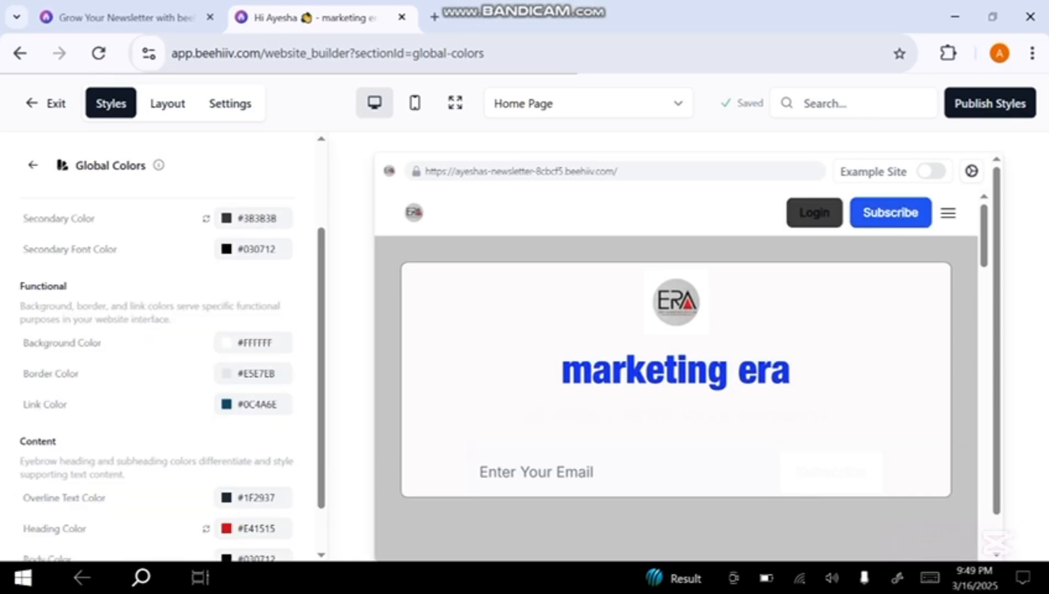
scroll(171, 351, up, 2)
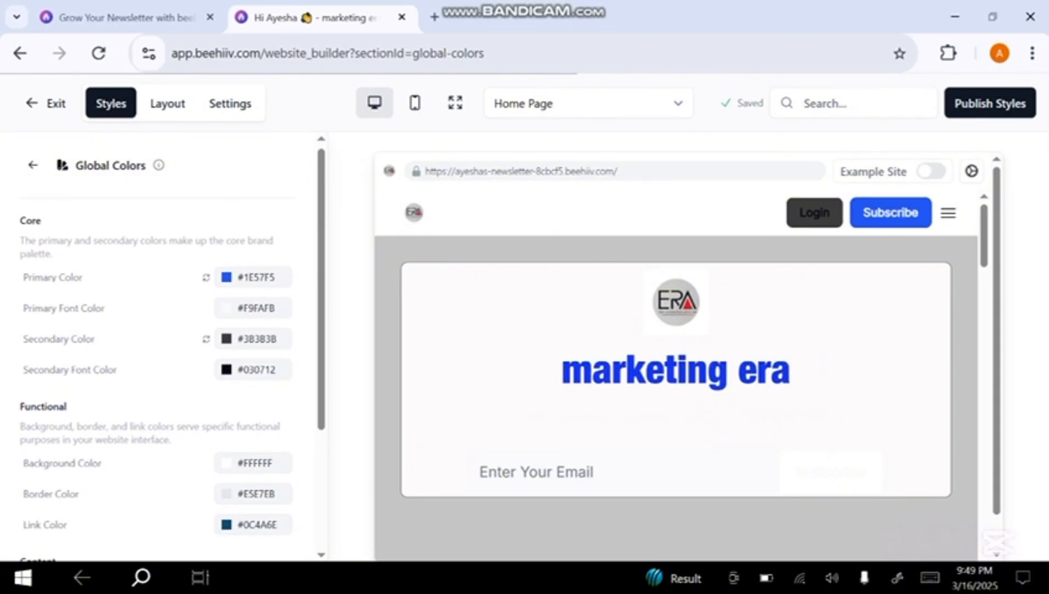
Set the website's global primary color to the red #C72424
scroll(171, 352, down, 1)
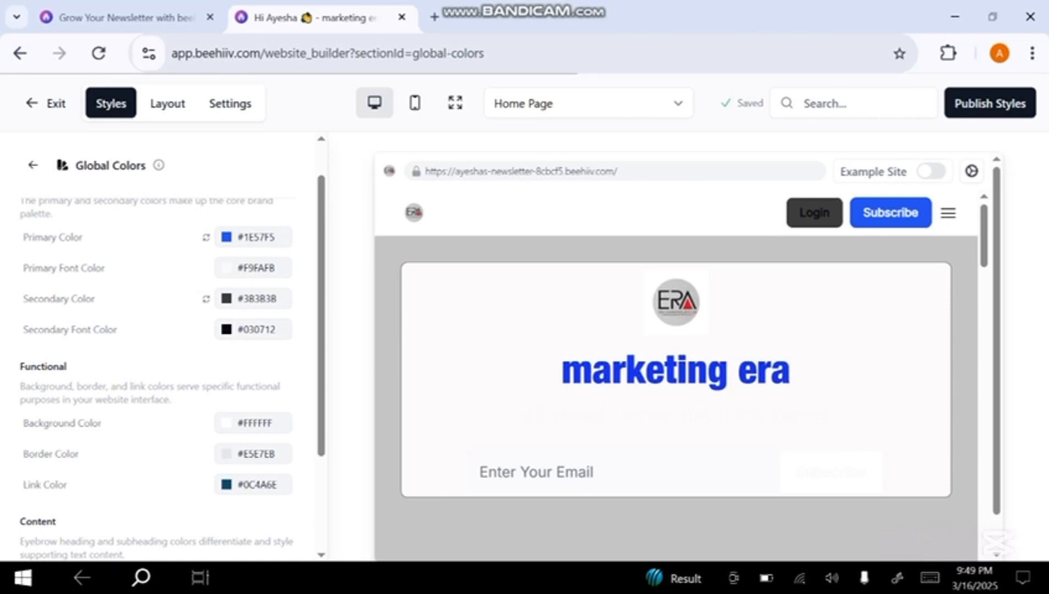
click(253, 236)
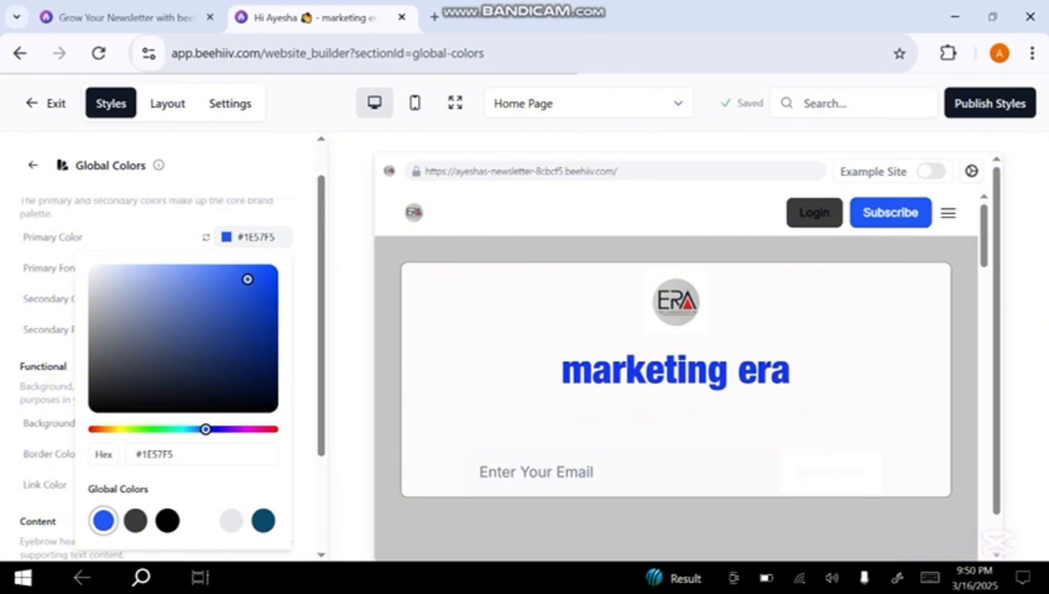
drag(206, 429, 92, 429)
drag(247, 279, 237, 302)
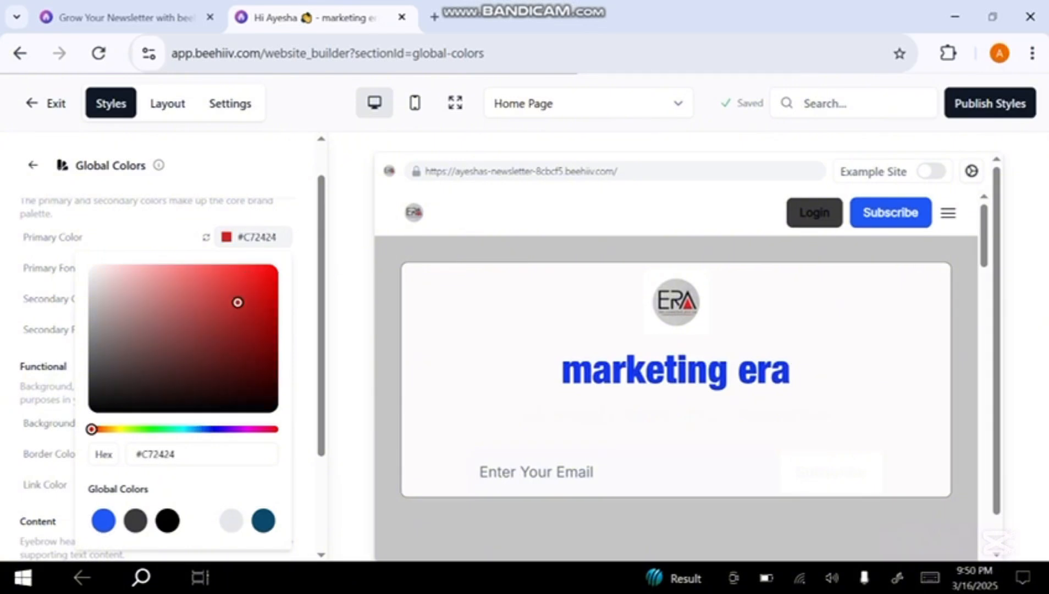
key(Escape)
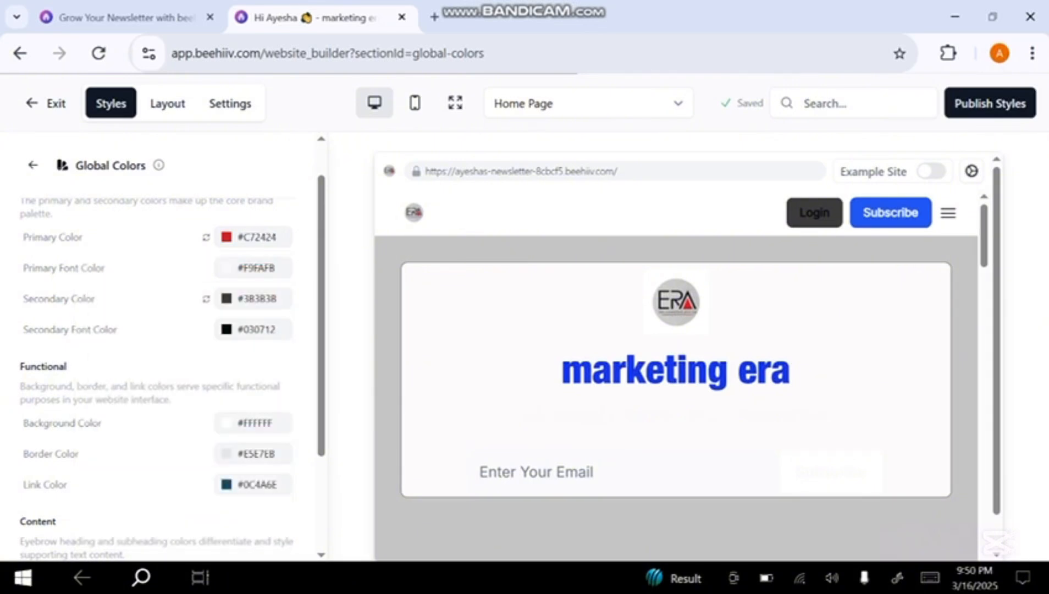
Set the website's global secondary color to the blue #0786CD
click(253, 298)
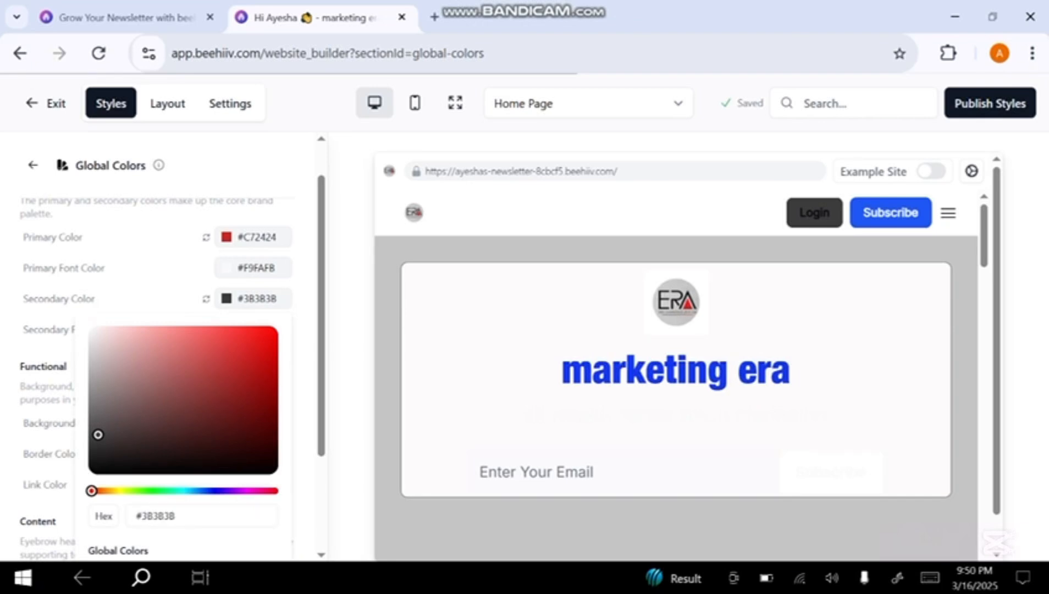
click(194, 490)
click(263, 361)
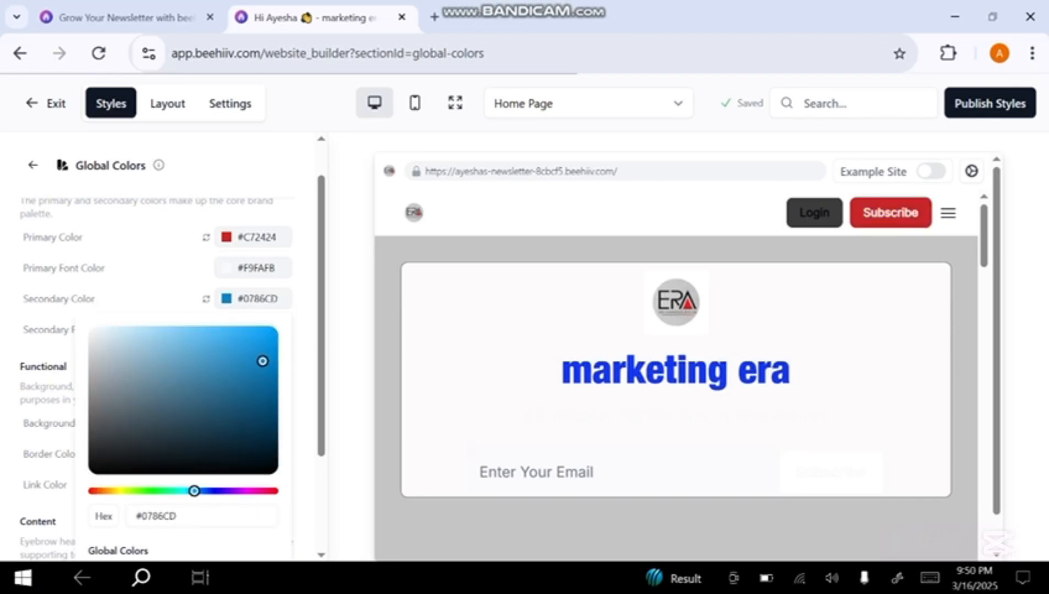
key(Escape)
Set the functional background color of the website to the gray #C5C5C5
scroll(165, 362, down, 1)
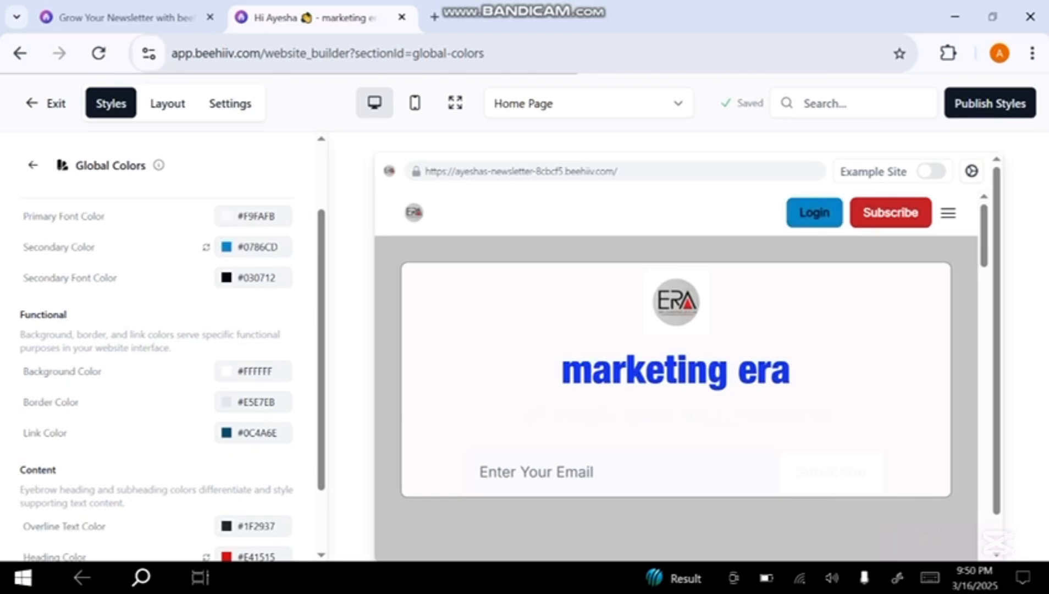
click(253, 371)
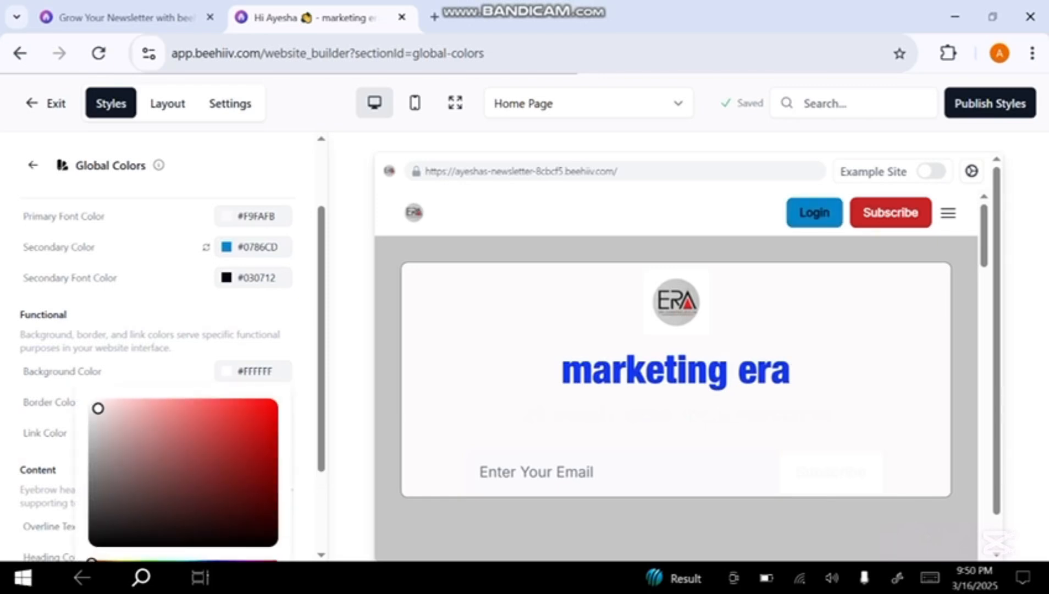
click(98, 436)
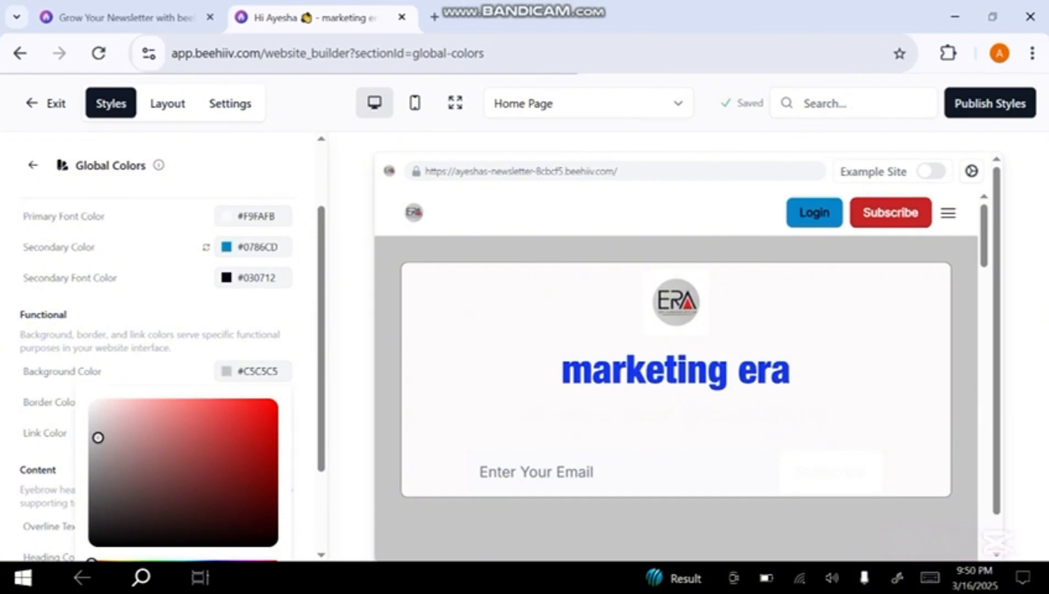
key(Escape)
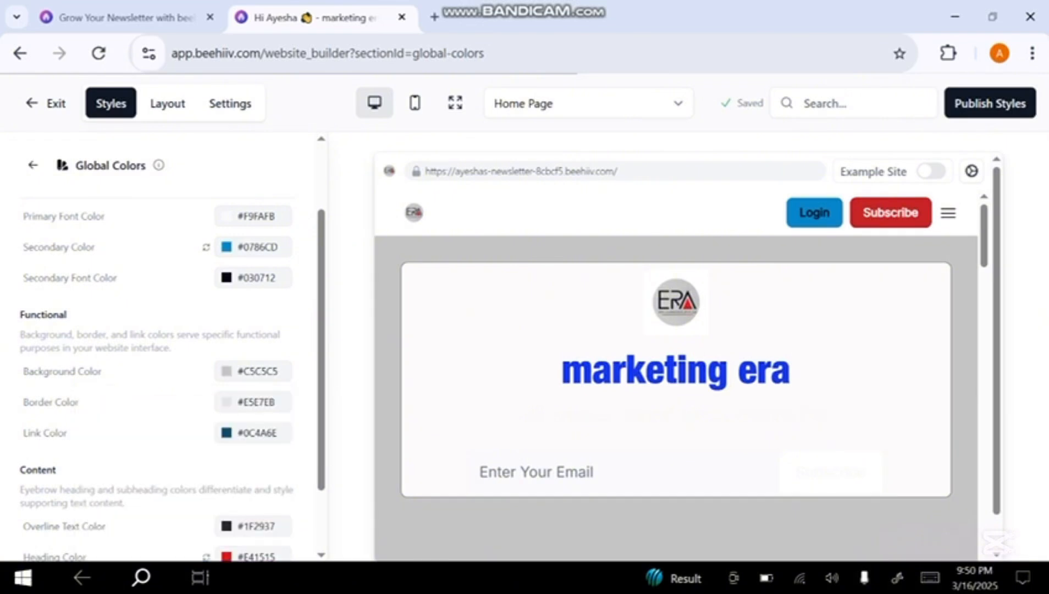
Set the functional border color of the website to #19191A
click(253, 402)
click(104, 554)
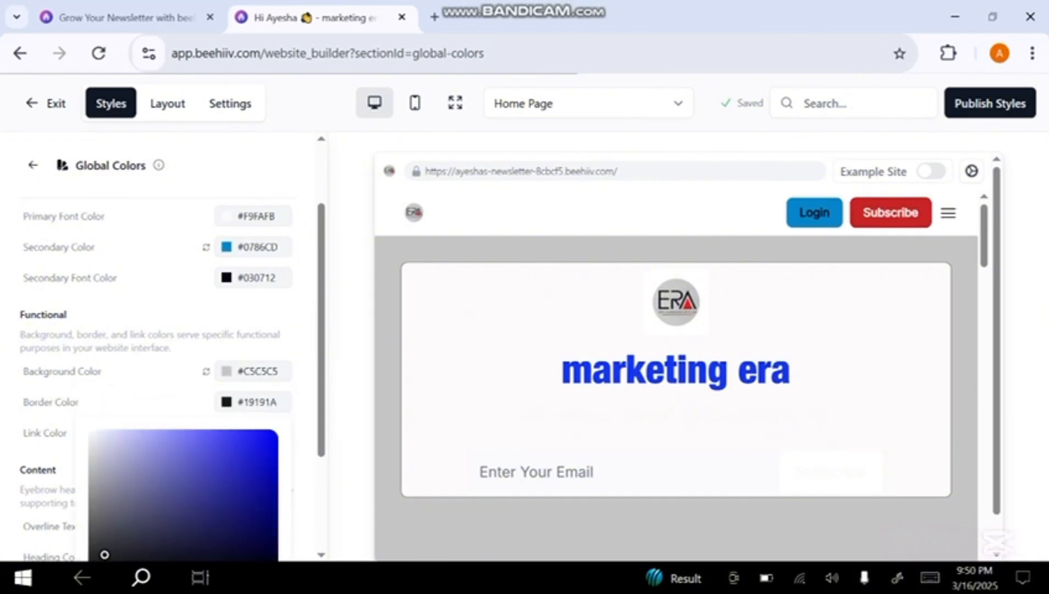
scroll(160, 384, down, 2)
key(Escape)
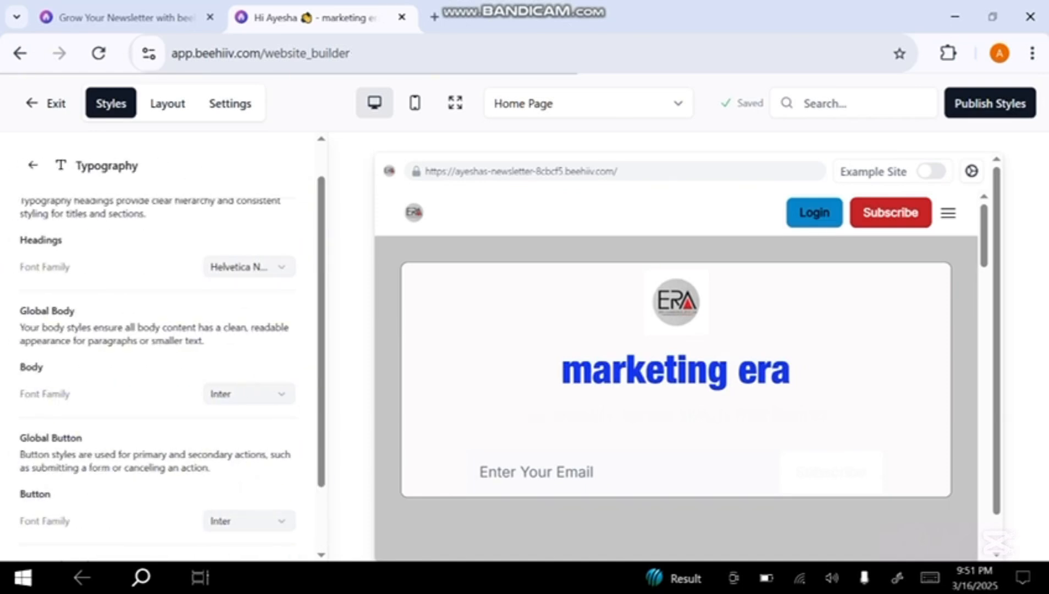
Set the global headings font family to EB Garamond and the global button font family to Arial
scroll(160, 352, up, 1)
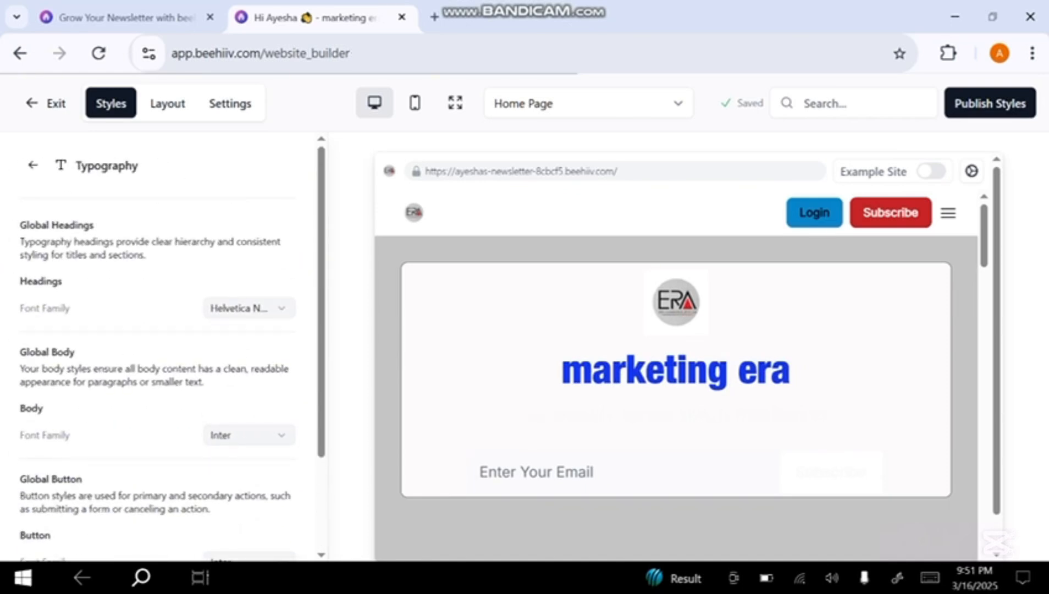
click(249, 308)
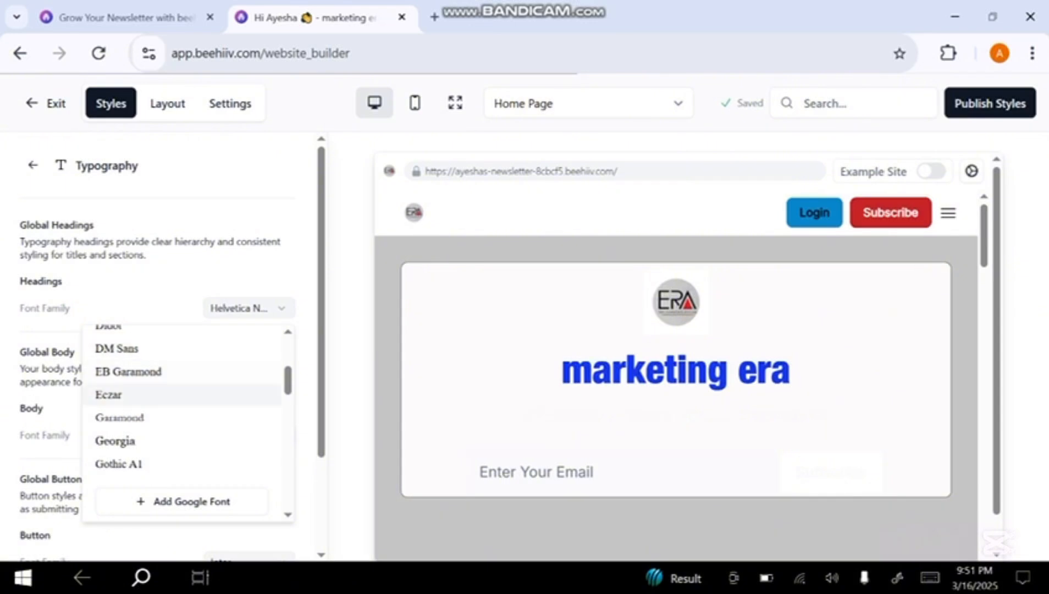
click(128, 372)
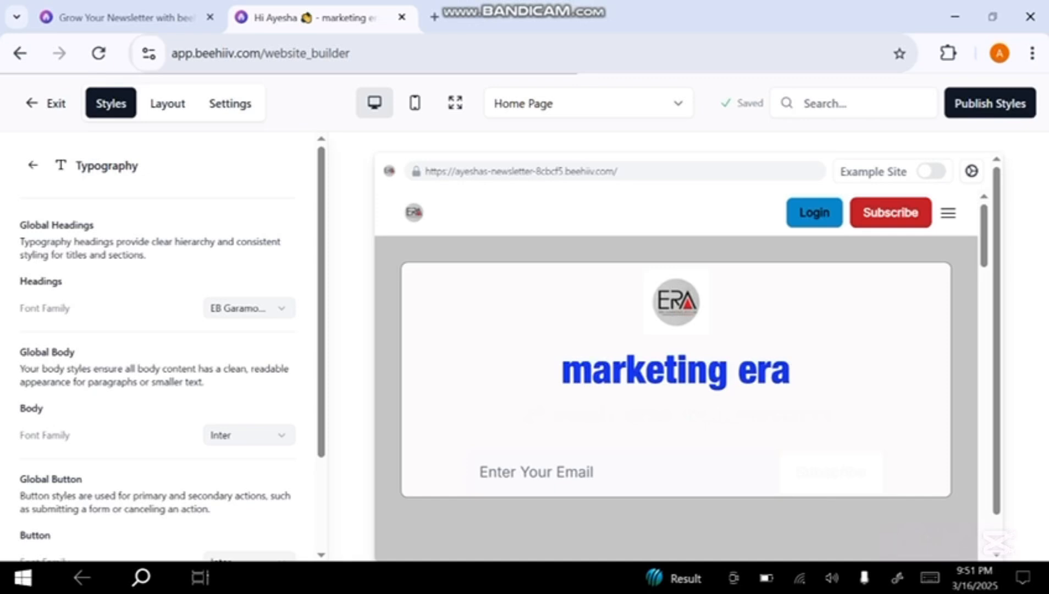
scroll(165, 351, down, 3)
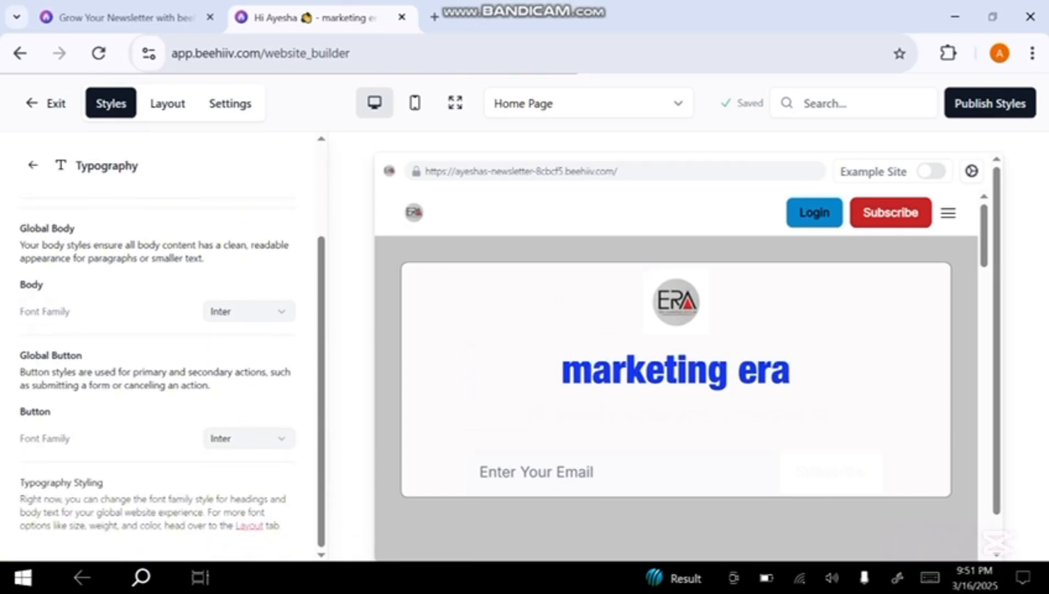
click(249, 438)
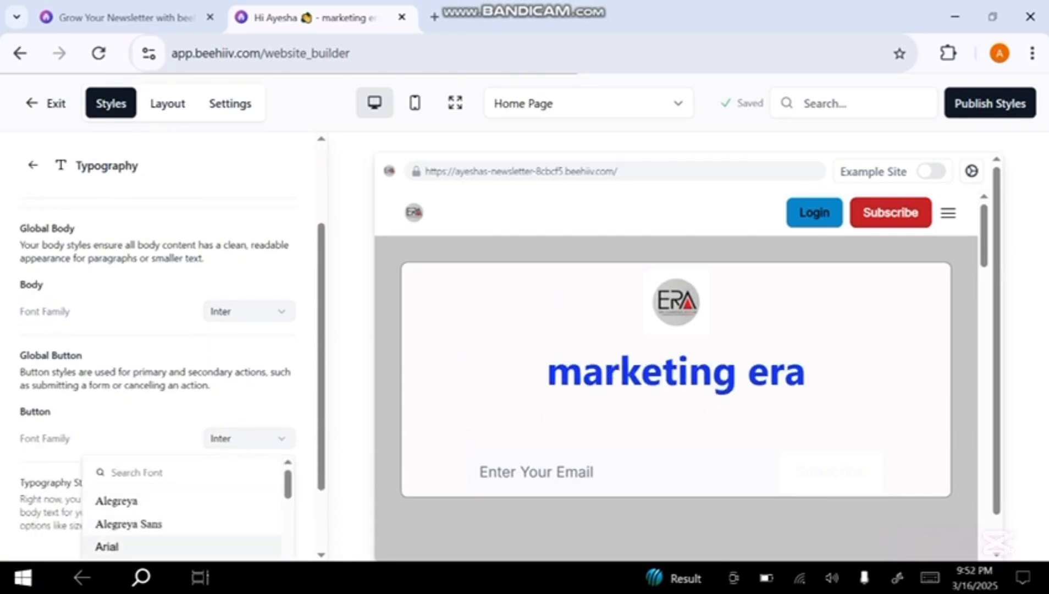
click(138, 547)
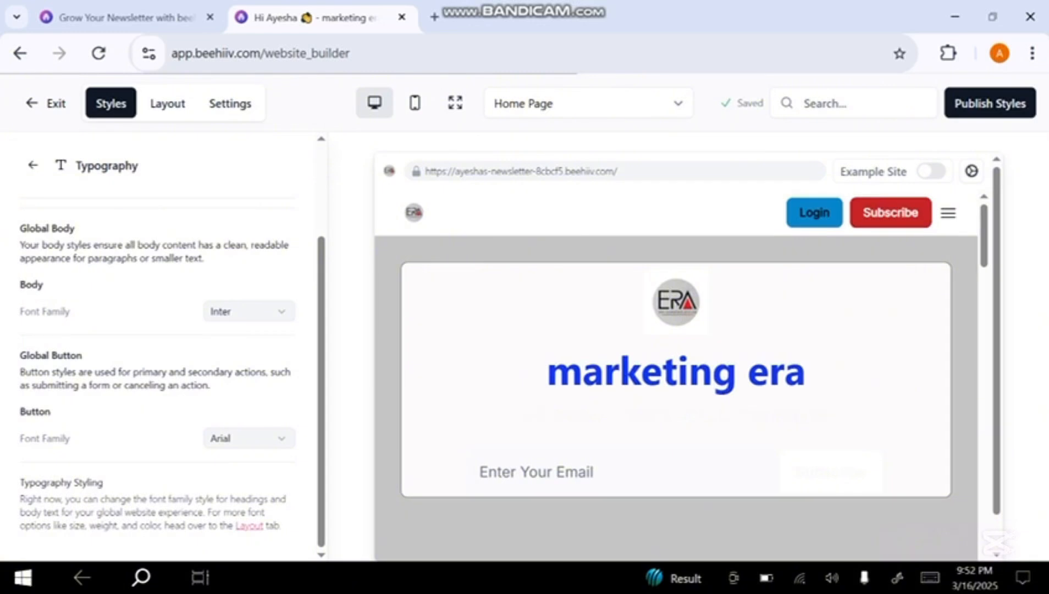
Set the global border radius to 3XL and the global shadow to None
click(33, 165)
scroll(165, 352, down, 3)
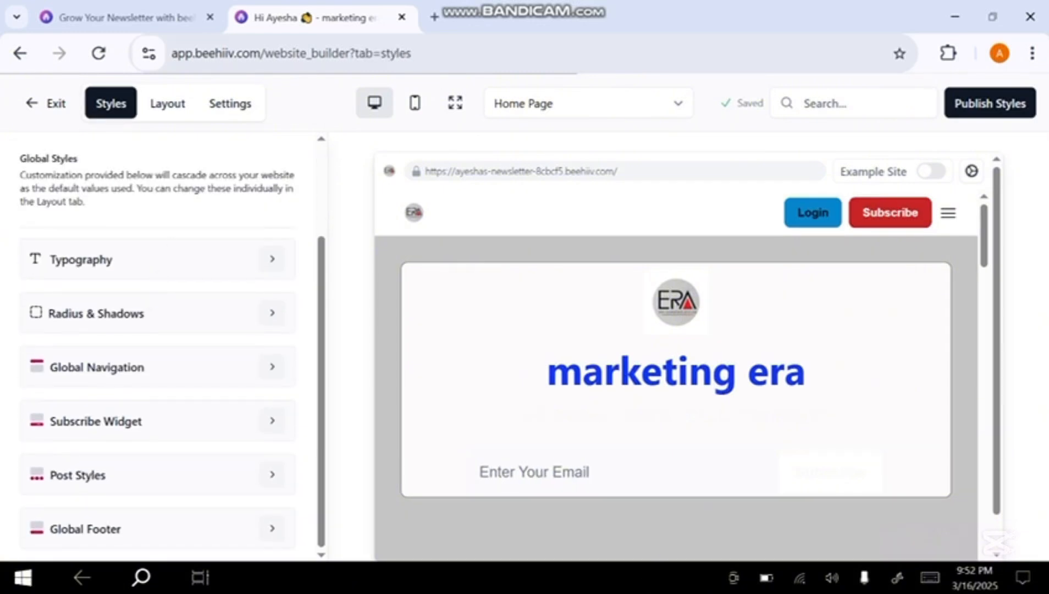
click(271, 312)
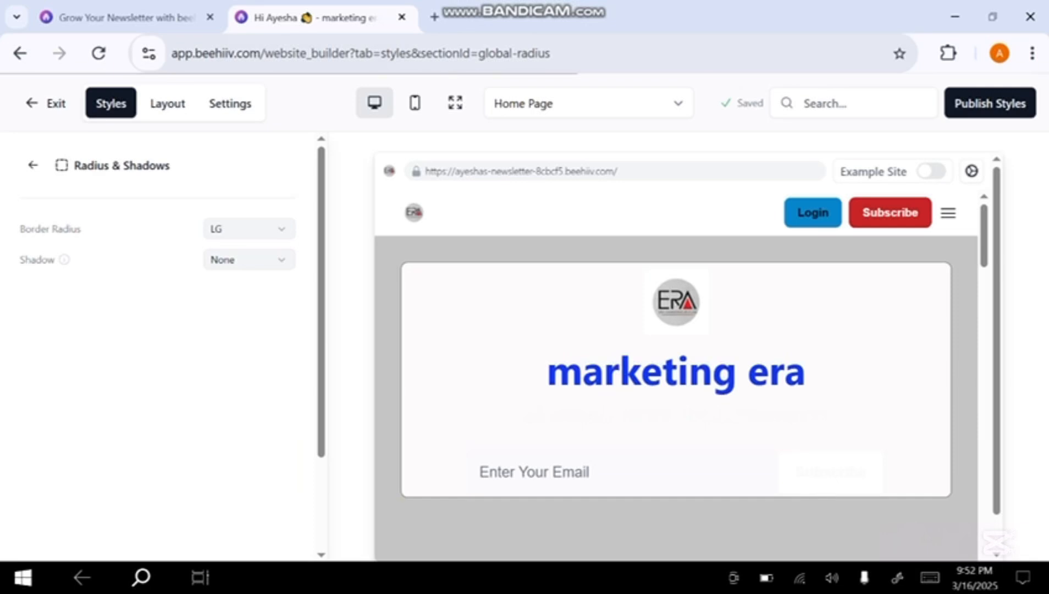
click(249, 229)
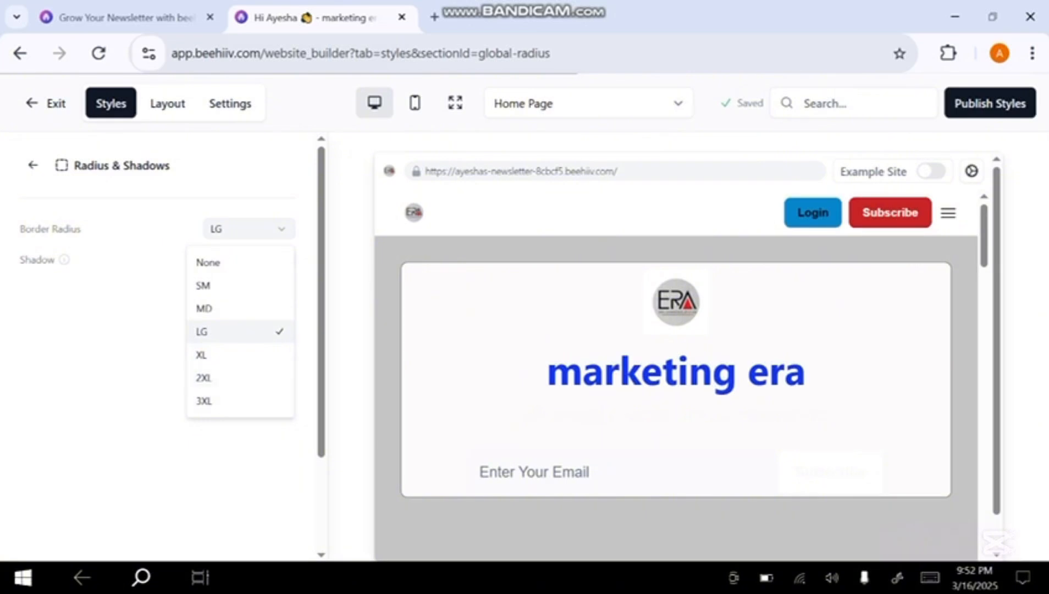
click(241, 401)
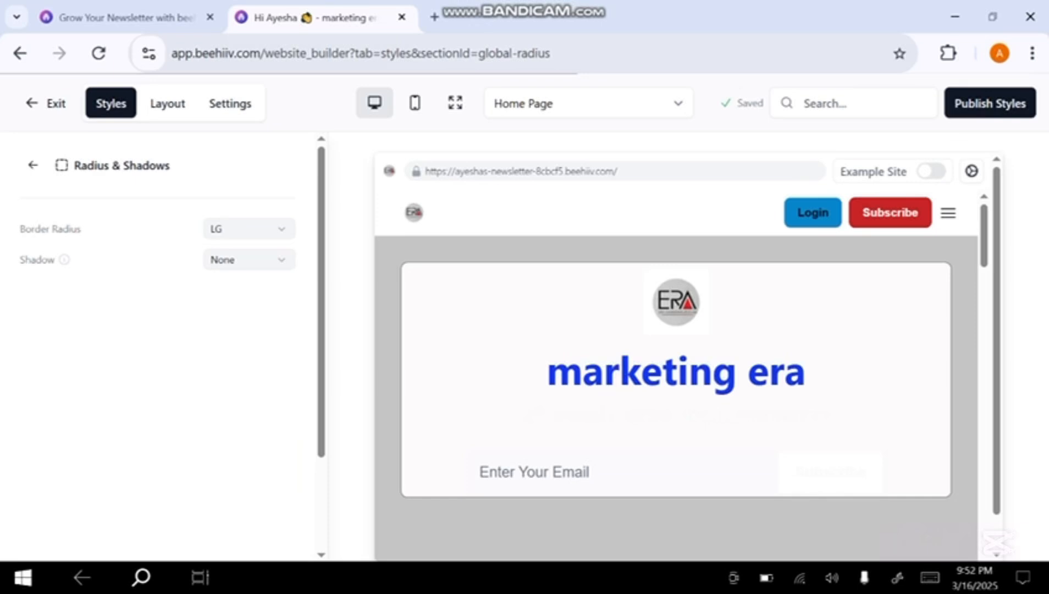
click(249, 260)
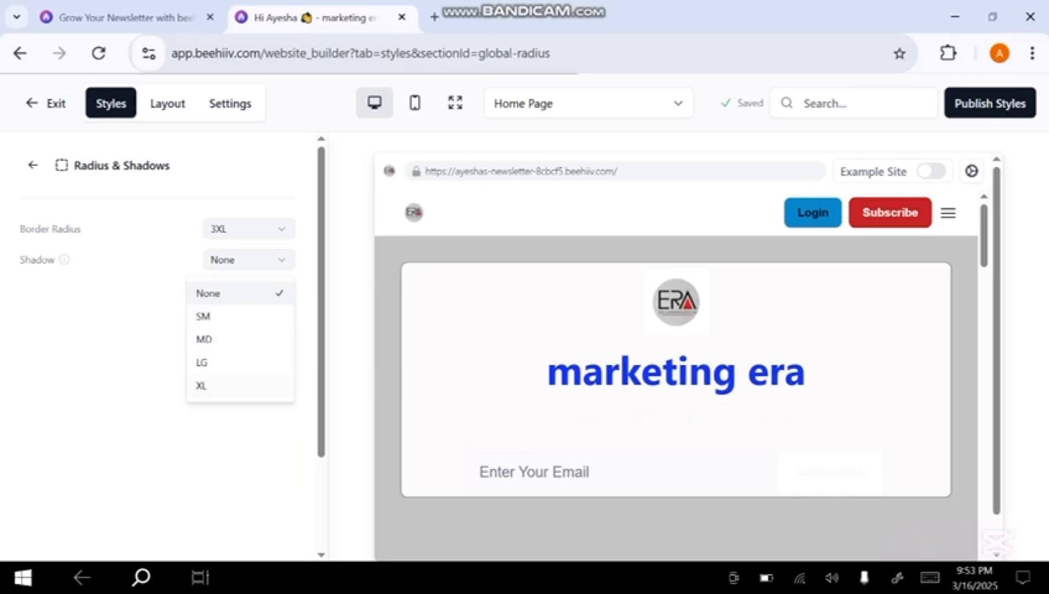
click(240, 293)
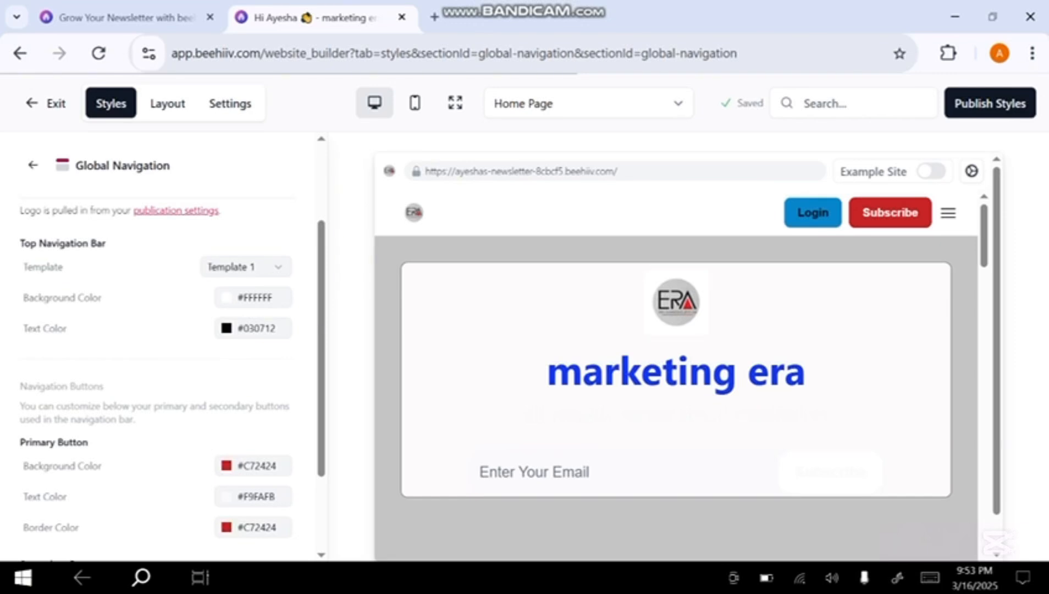
Check the top navigation bar's template choices, set its background color to #FF0202, and review the page preview
click(245, 267)
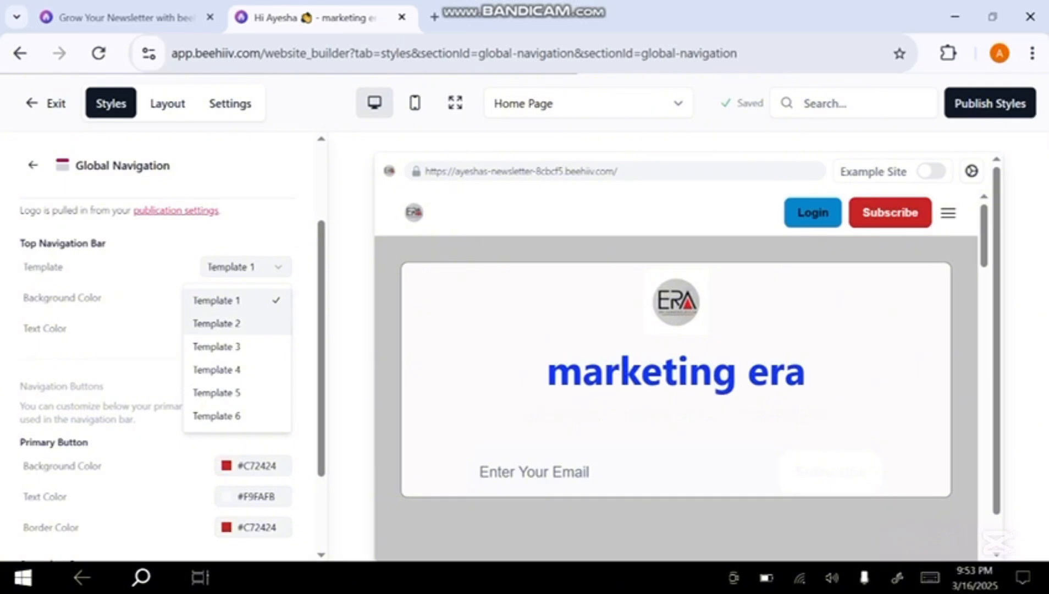
click(217, 323)
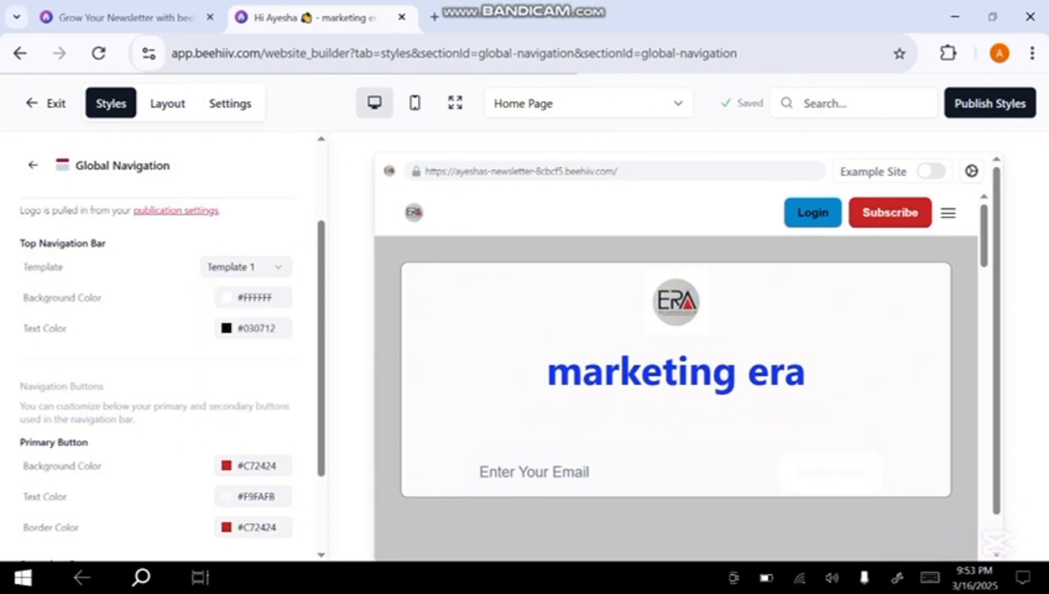
click(253, 297)
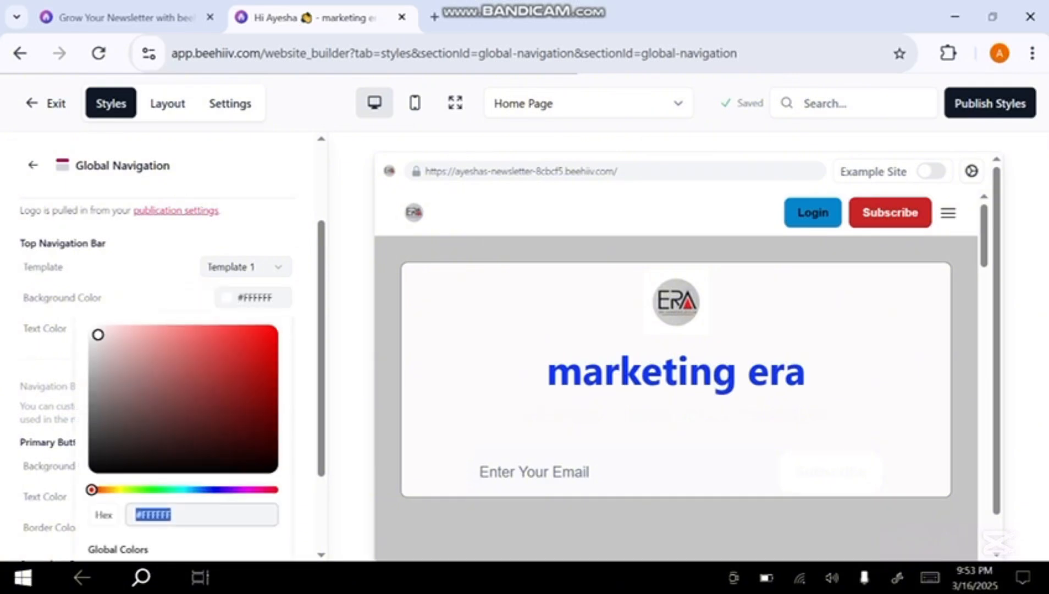
click(268, 334)
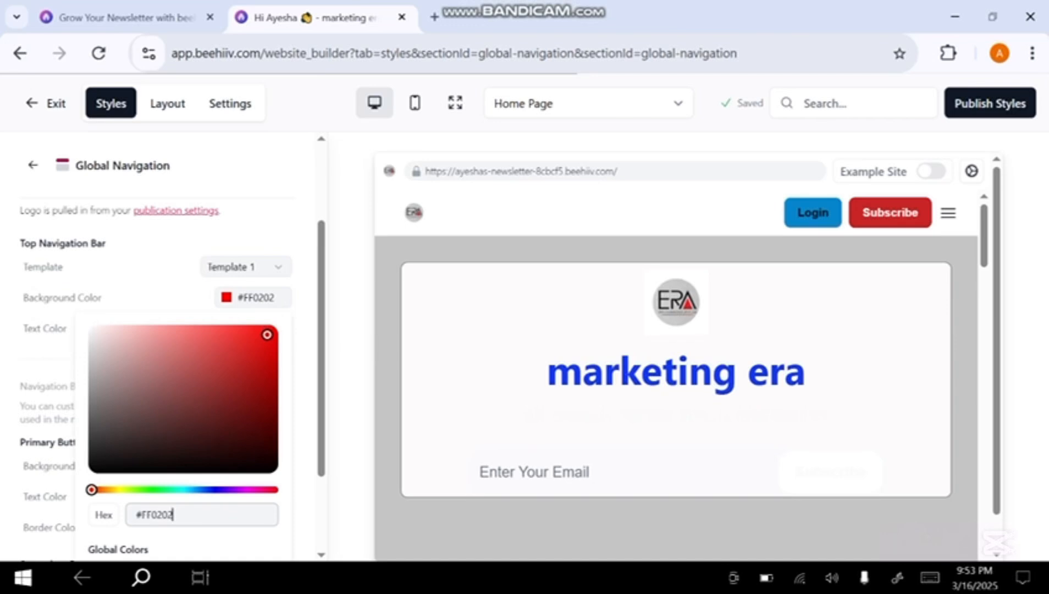
key(Escape)
scroll(676, 357, down, 10)
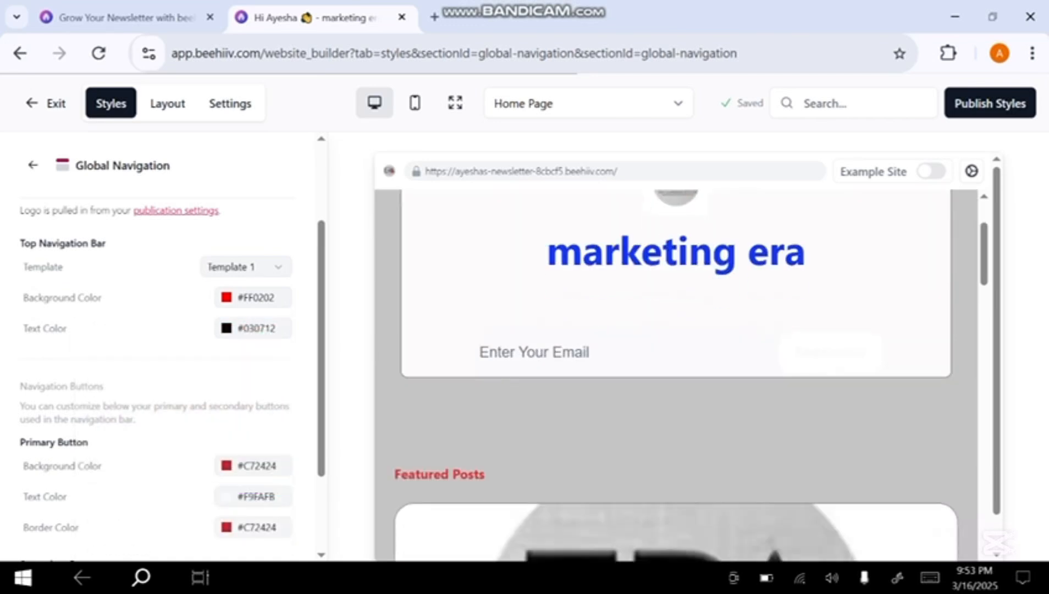
scroll(676, 357, up, 6)
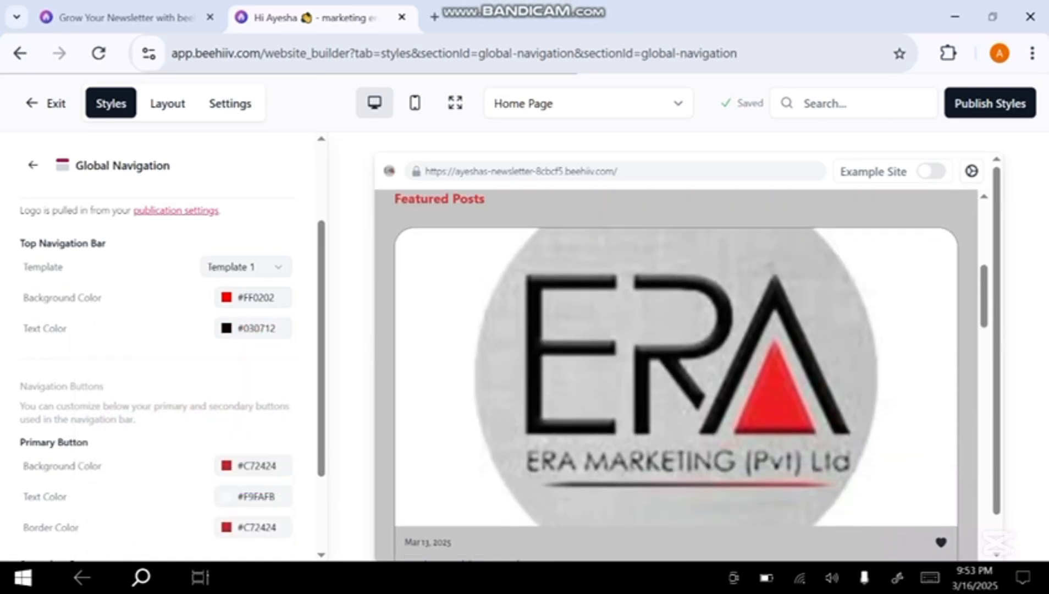
scroll(676, 357, up, 3)
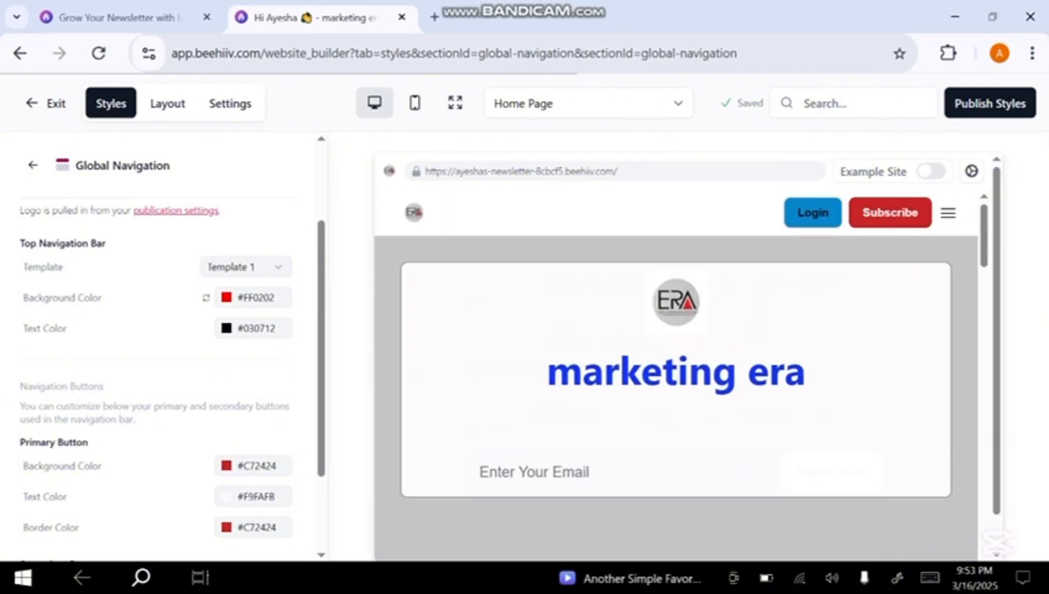
Set the top navigation bar's text color to #1D48BD and the primary navigation button's background color to #45C724
click(253, 328)
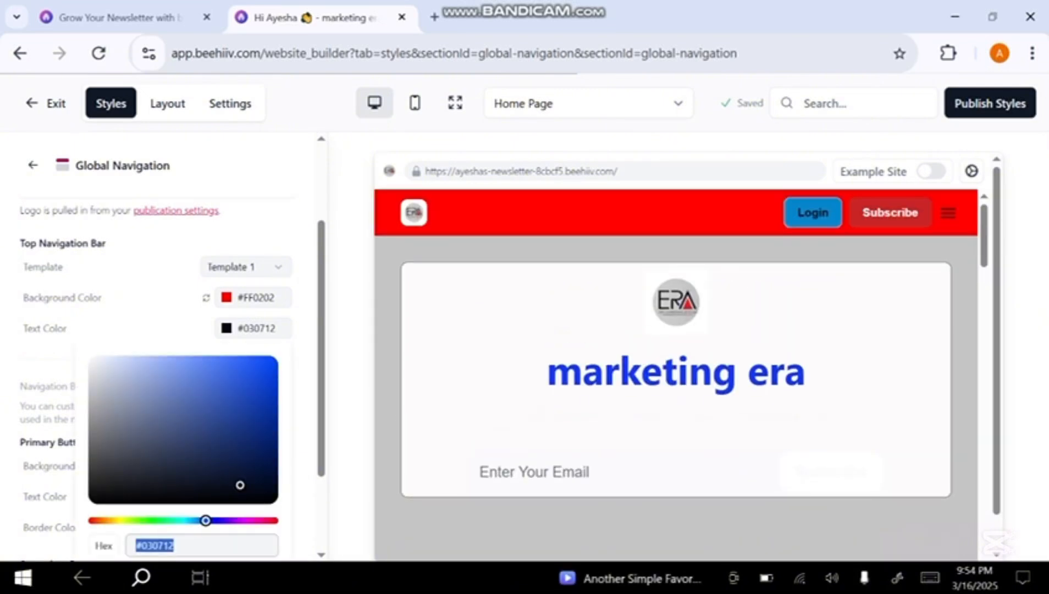
click(242, 398)
scroll(165, 385, down, 2)
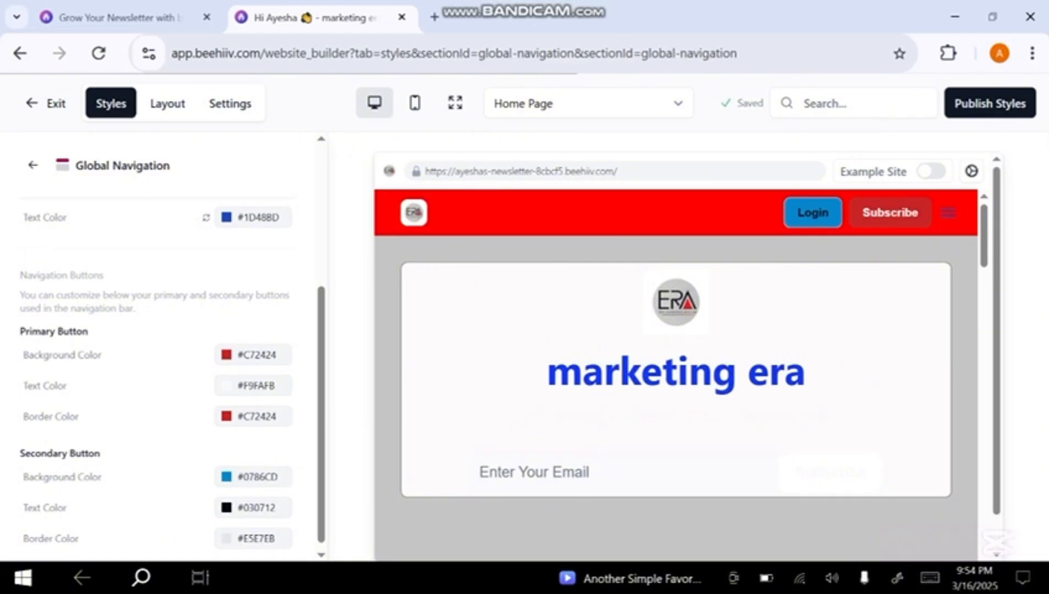
click(253, 354)
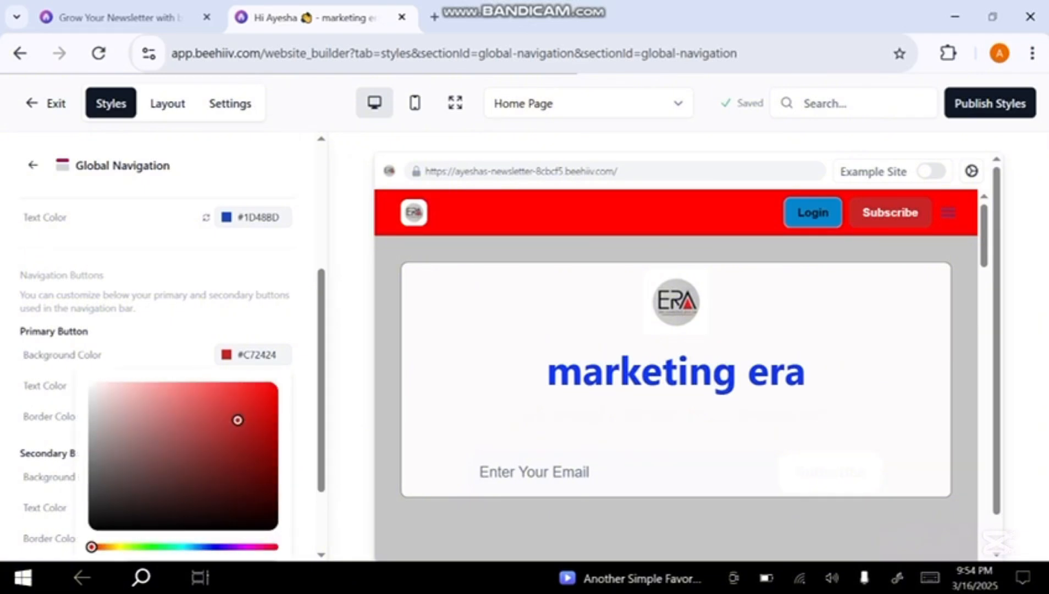
click(146, 546)
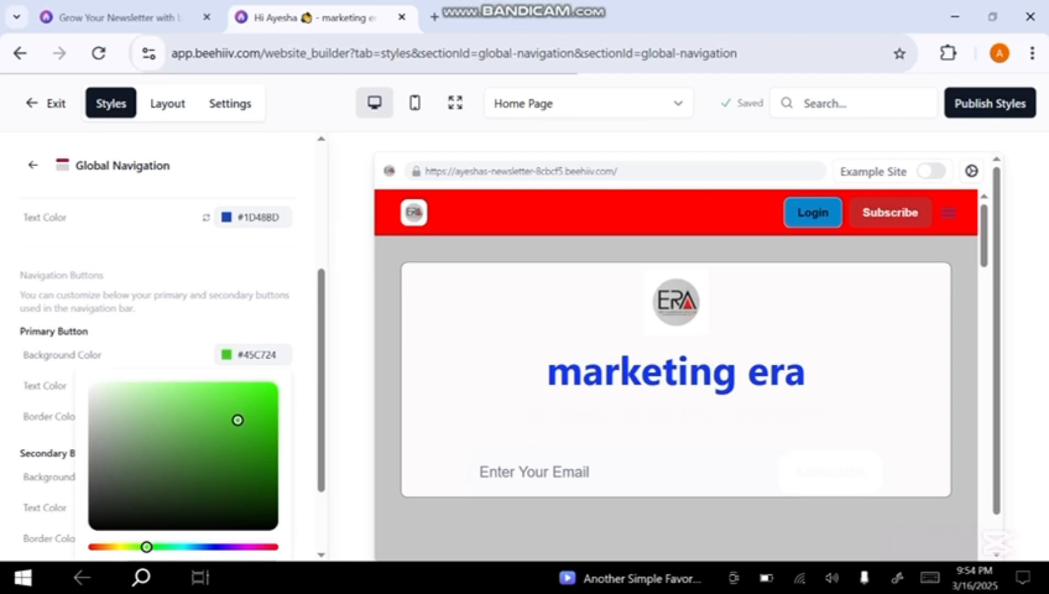
click(181, 331)
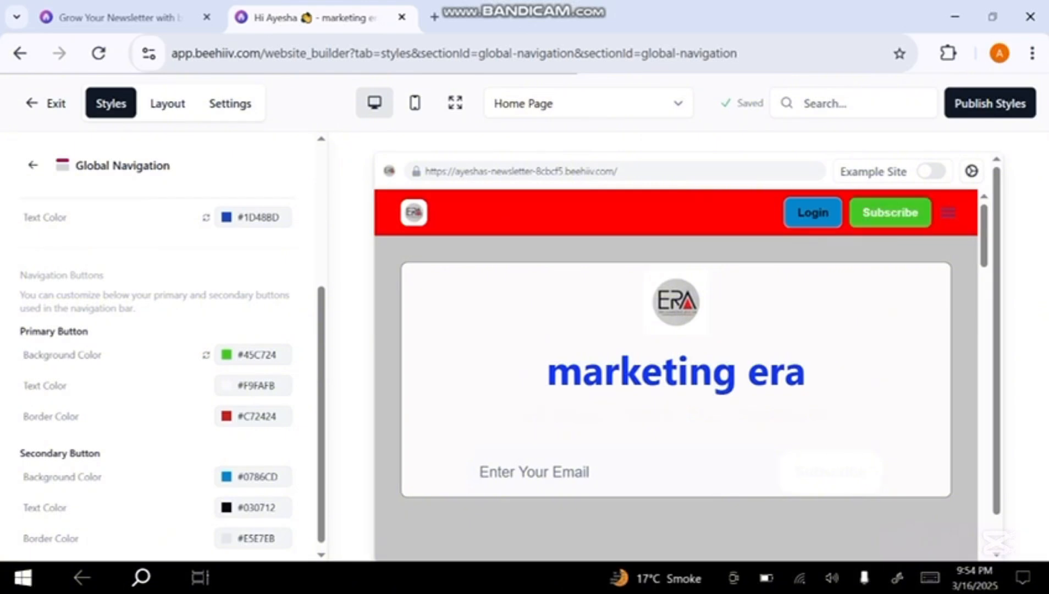
scroll(190, 415, down, 1)
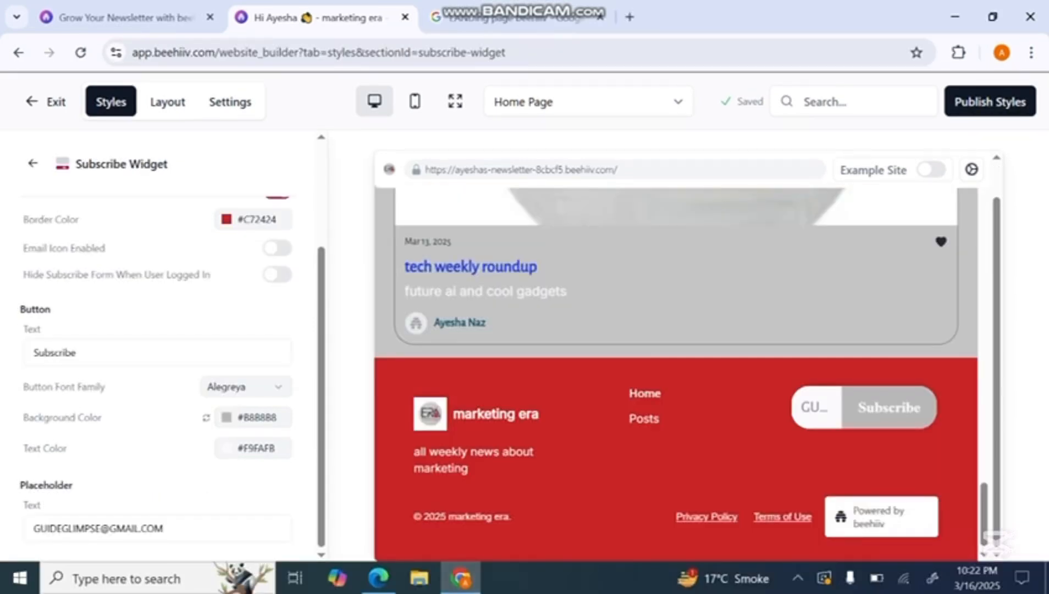
Set the subscribe widget's template to Template 1 and its font family to Alegreya Sans
scroll(160, 347, up, 3)
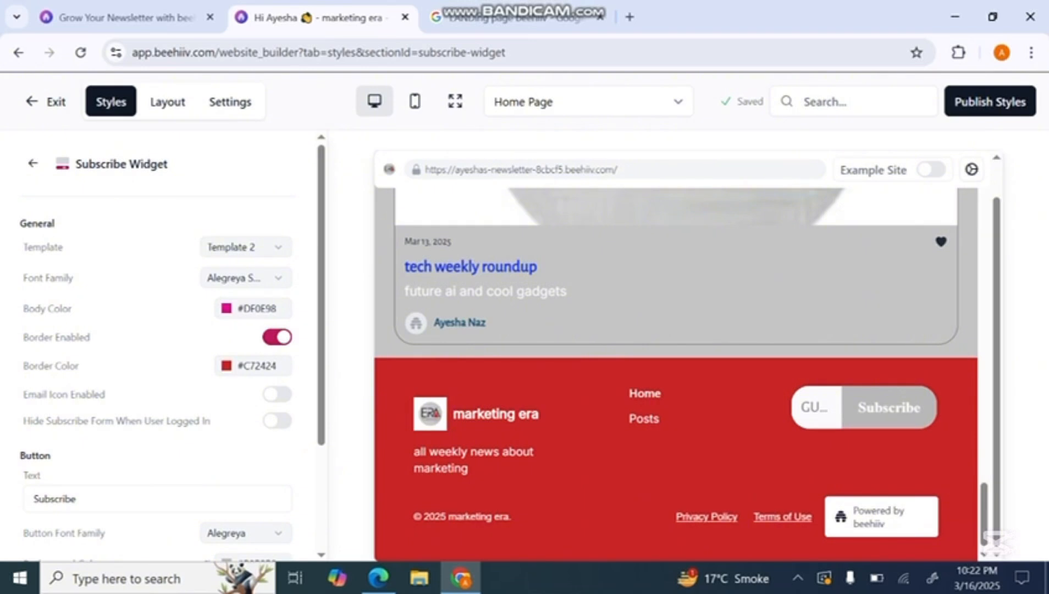
click(246, 247)
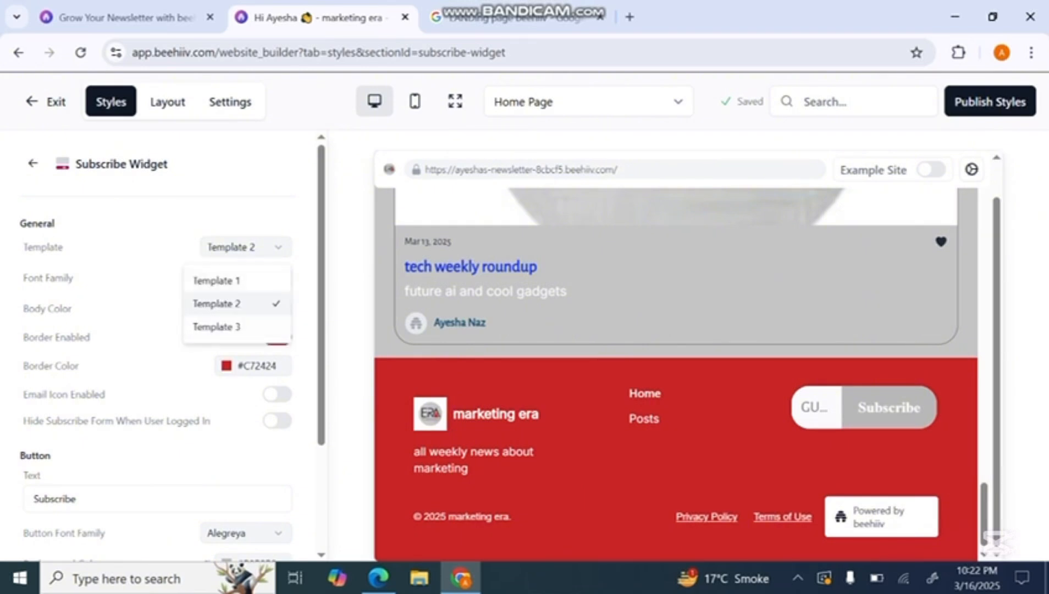
click(236, 303)
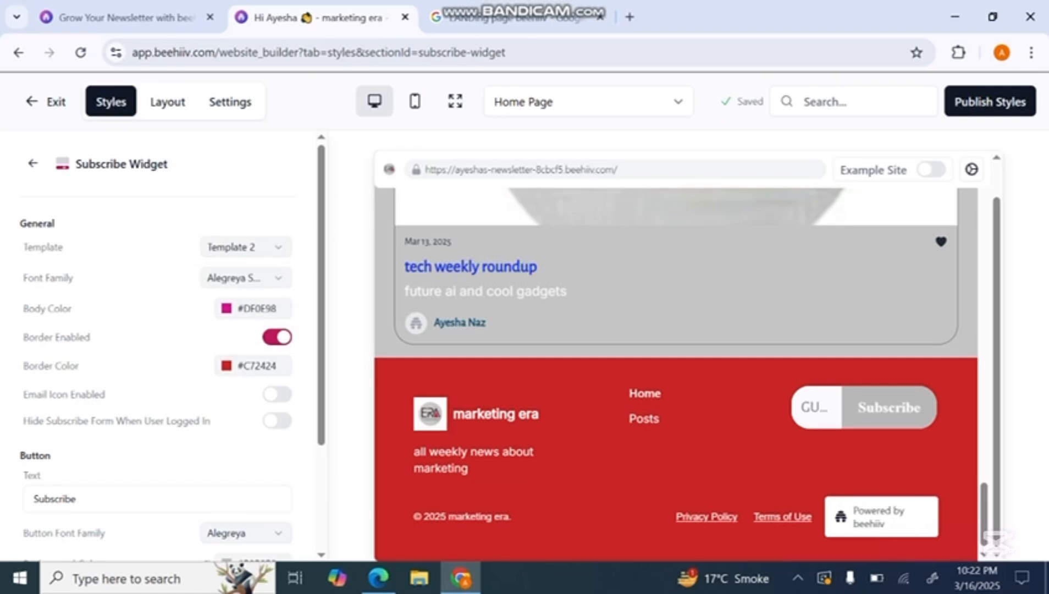
click(245, 277)
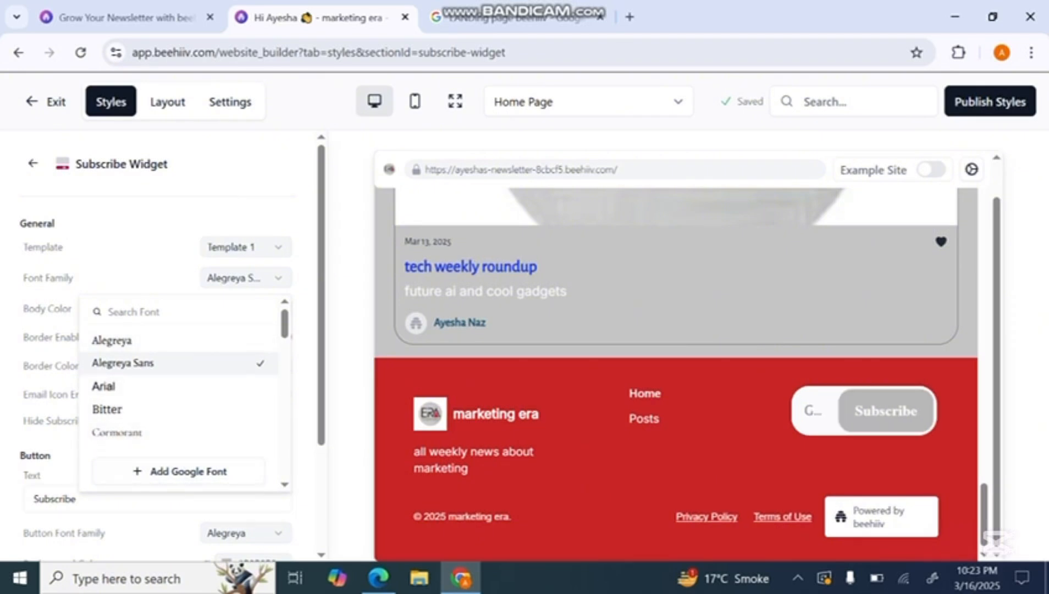
click(165, 363)
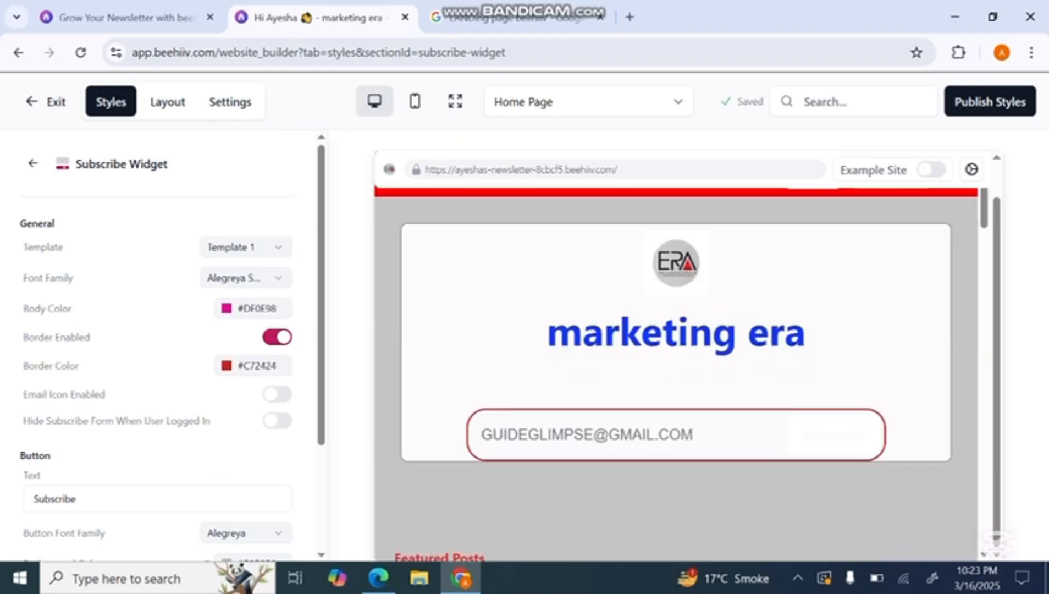
Enable the email icon in the subscribe widget and set its button text to "follow"
click(276, 394)
scroll(276, 394, down, 3)
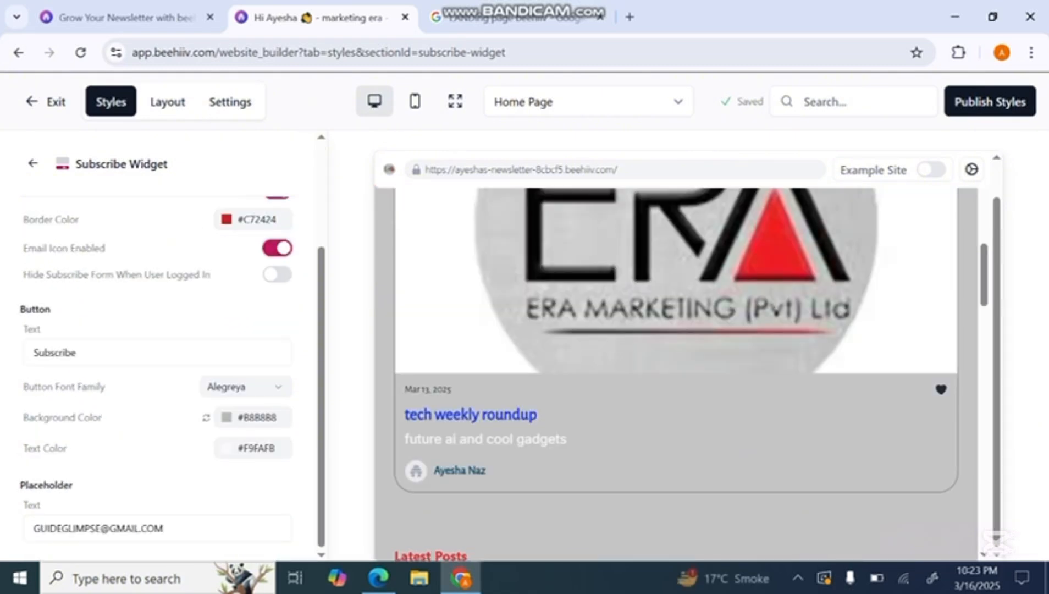
click(158, 353)
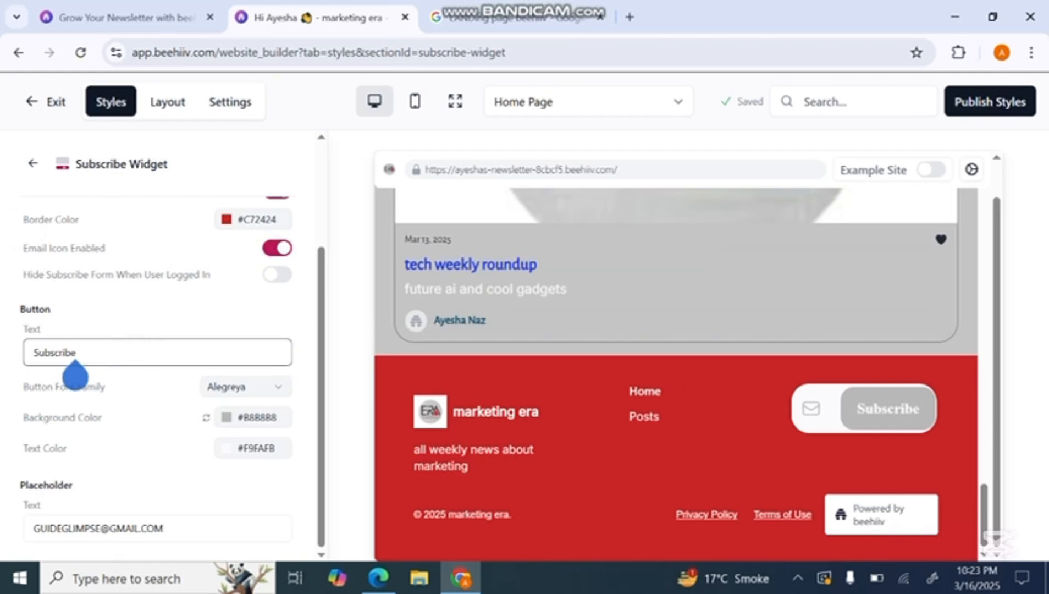
key(BackSpace)
key(BackSpace)
key(BackSpace)
key(BackSpace)
key(BackSpace)
key(BackSpace)
key(BackSpace)
key(BackSpace)
key(BackSpace)
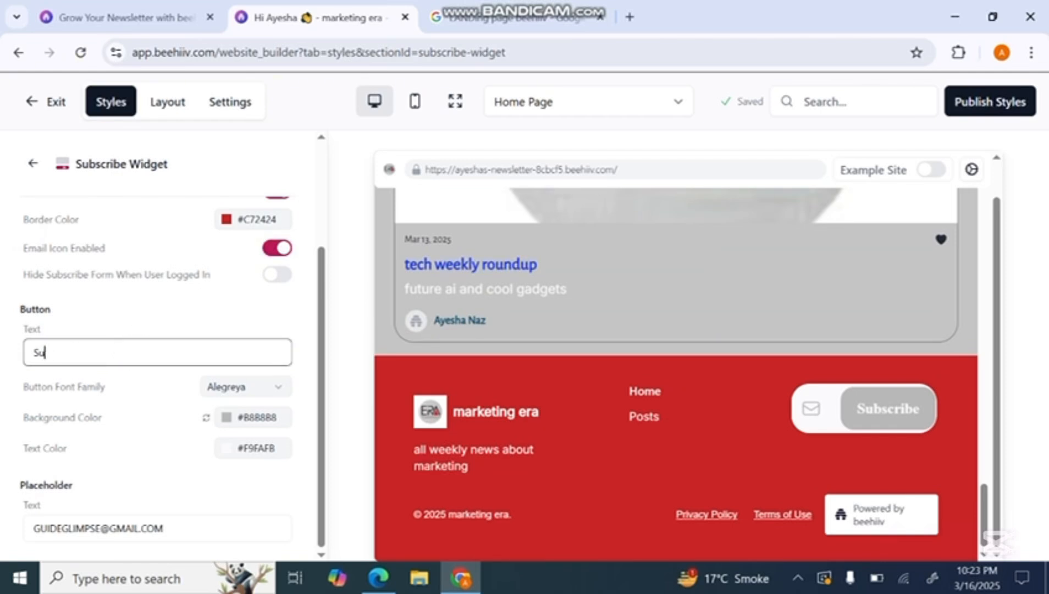
text(follow)
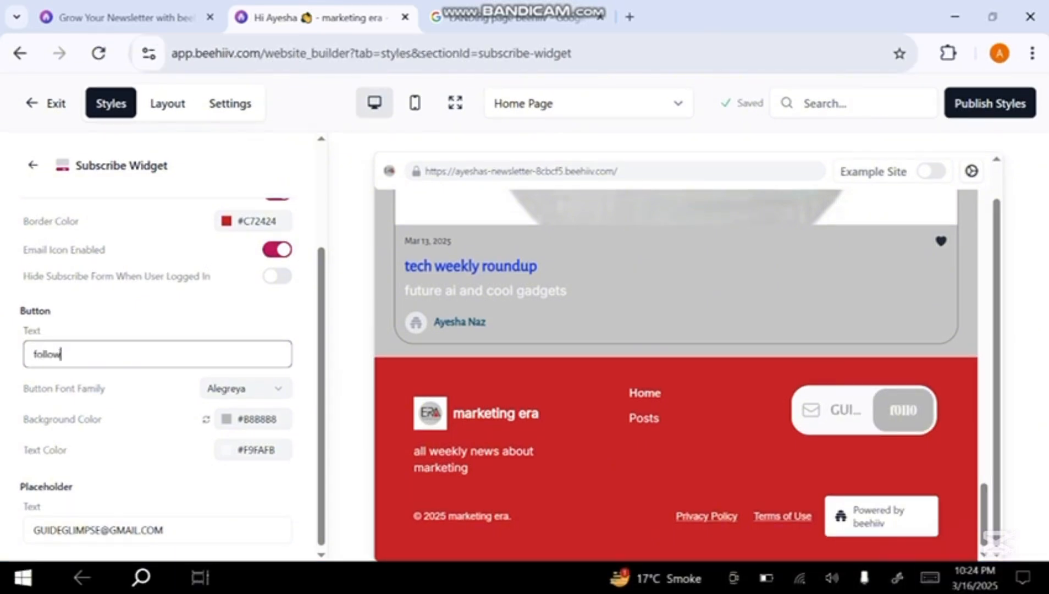
Set the subscribe widget button's background color to #FF1A1A and its text color to #7A7A7A
click(252, 419)
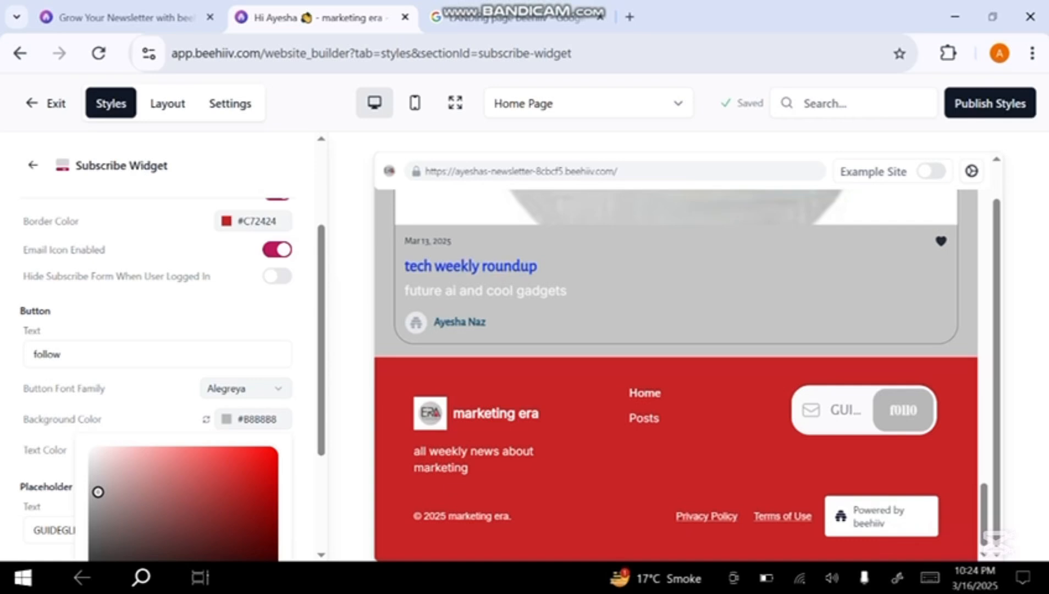
click(250, 456)
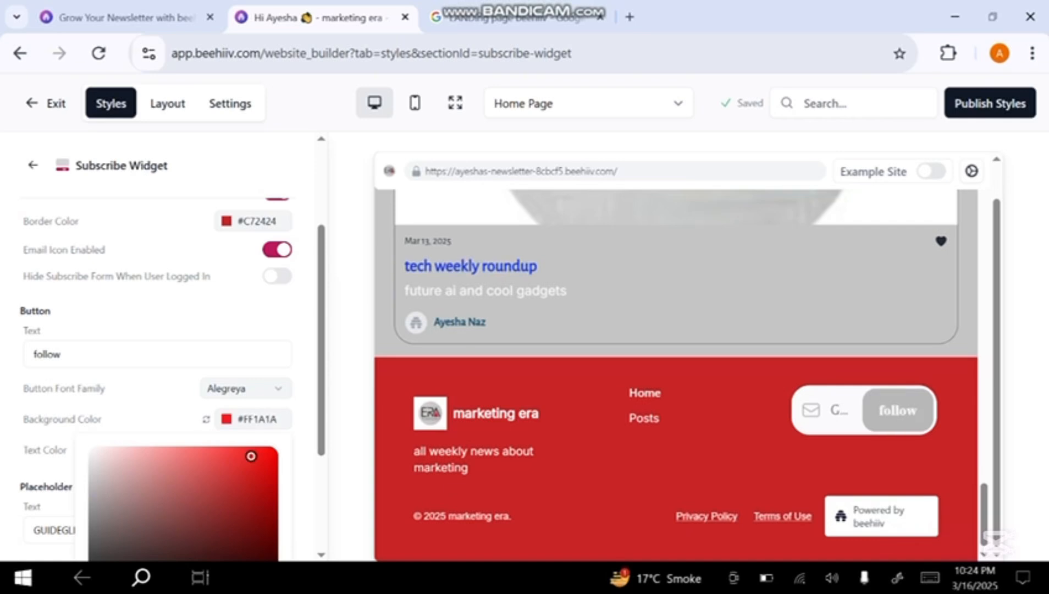
scroll(174, 379, down, 1)
key(Escape)
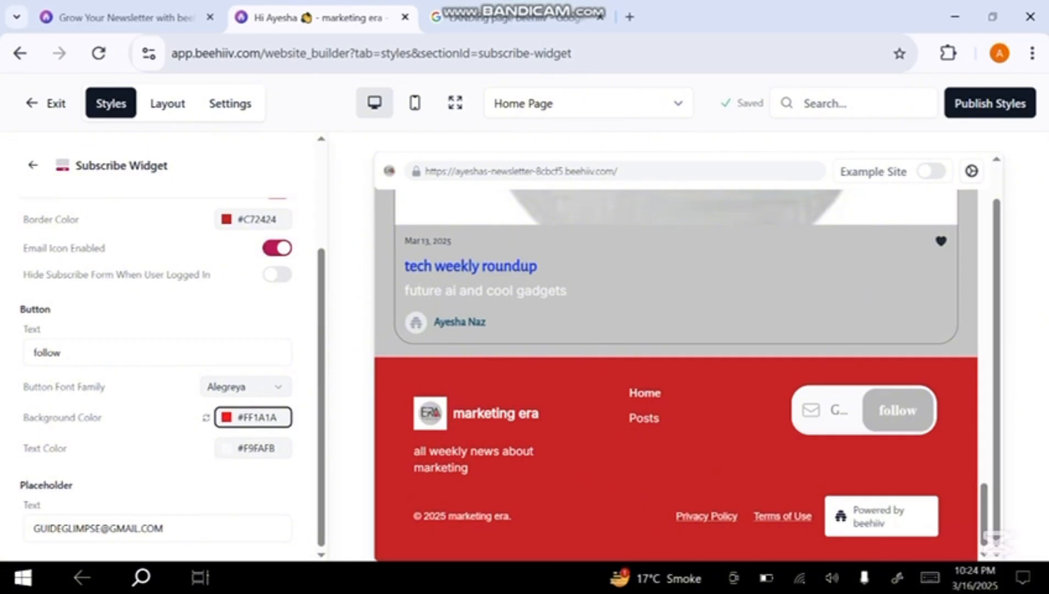
click(253, 448)
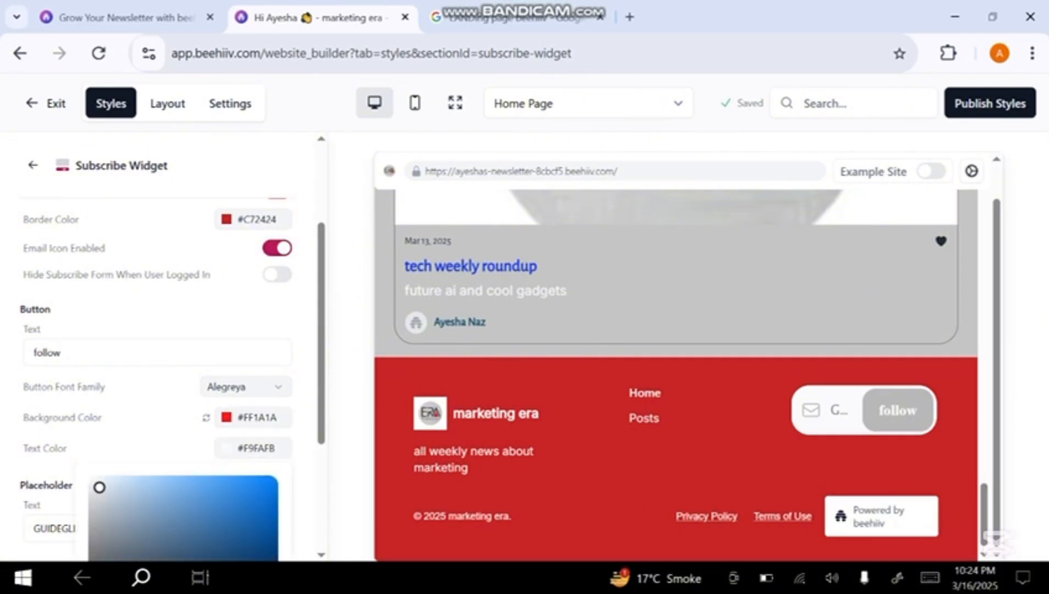
click(98, 552)
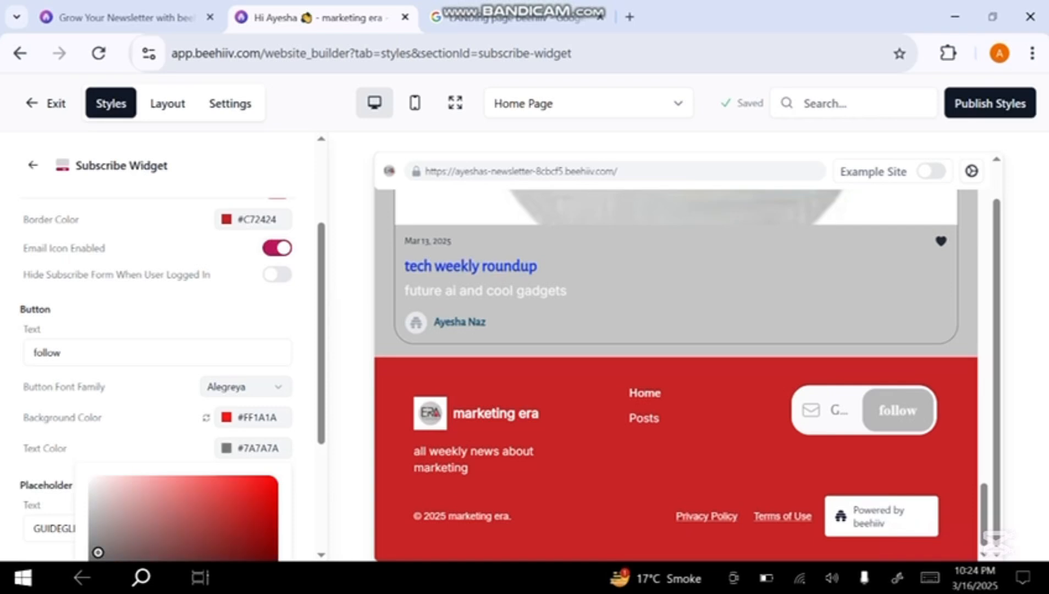
key(Escape)
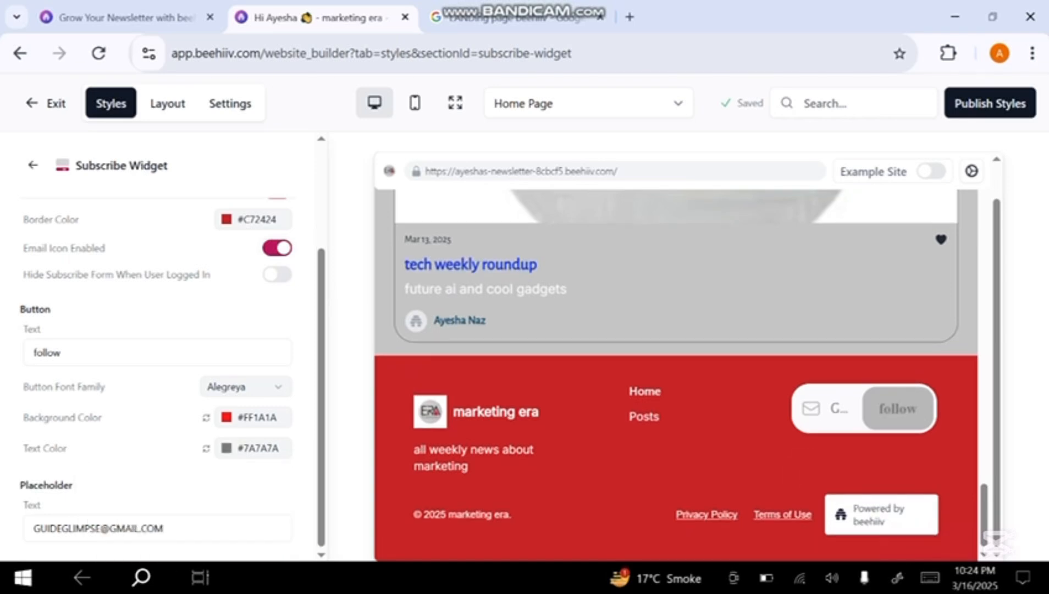
Clear the subscribe widget's custom placeholder text and check the signup form in the page preview
click(157, 529)
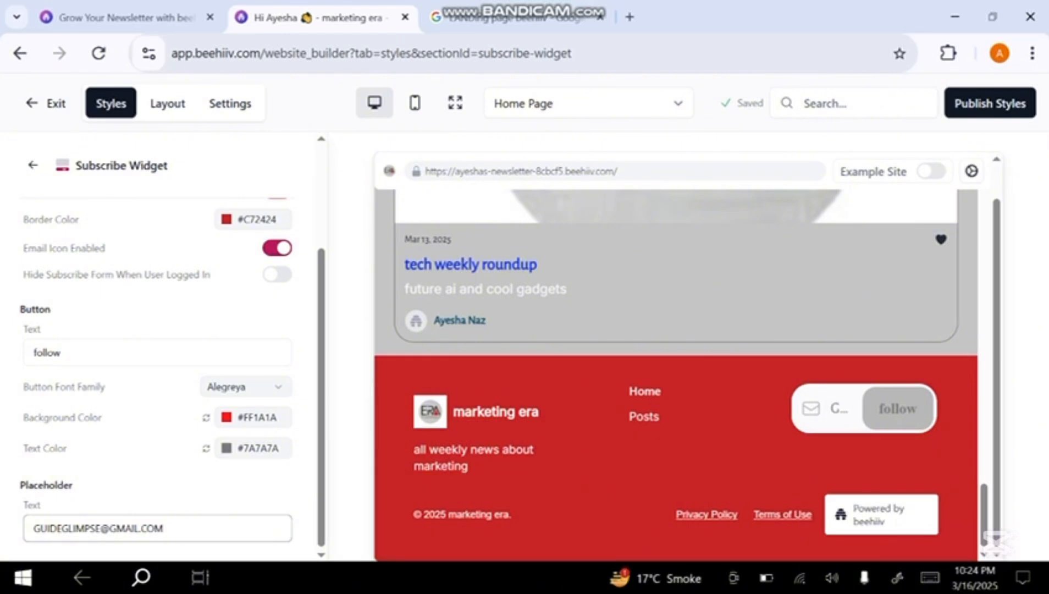
double_click(66, 528)
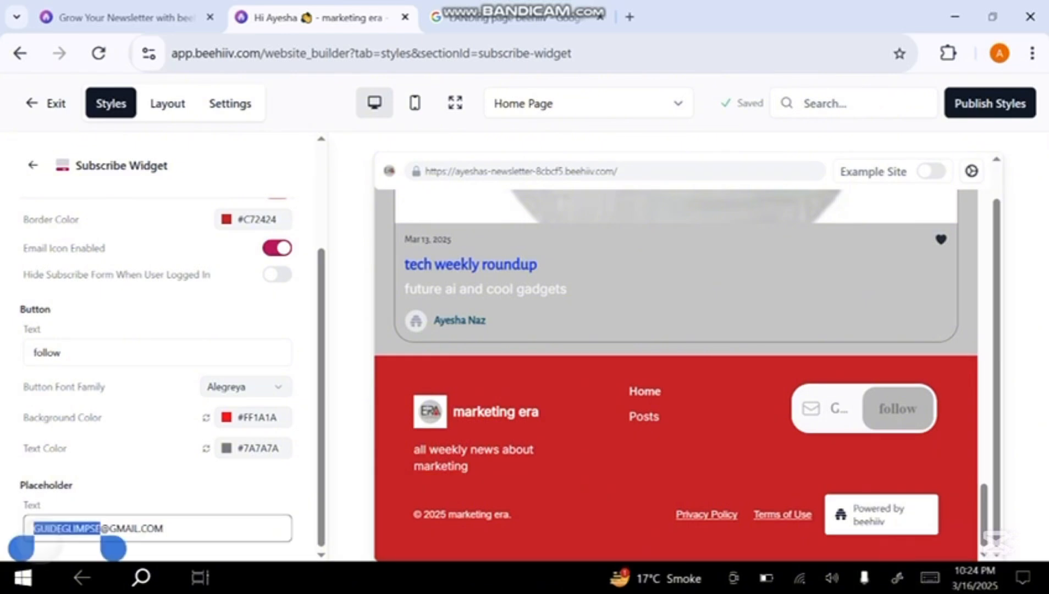
drag(113, 548, 178, 548)
click(52, 500)
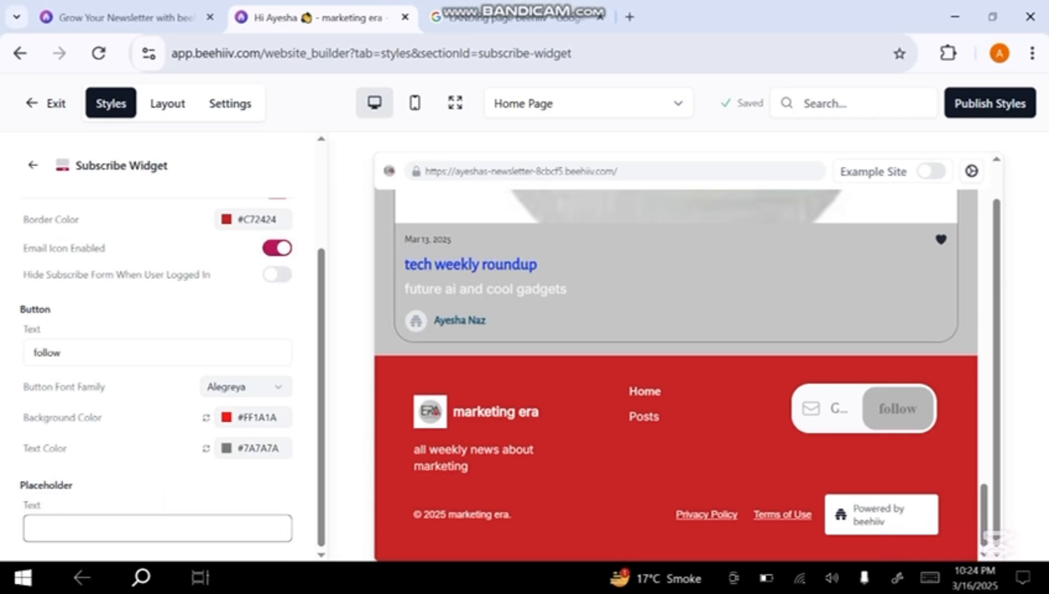
click(159, 476)
scroll(676, 374, up, 8)
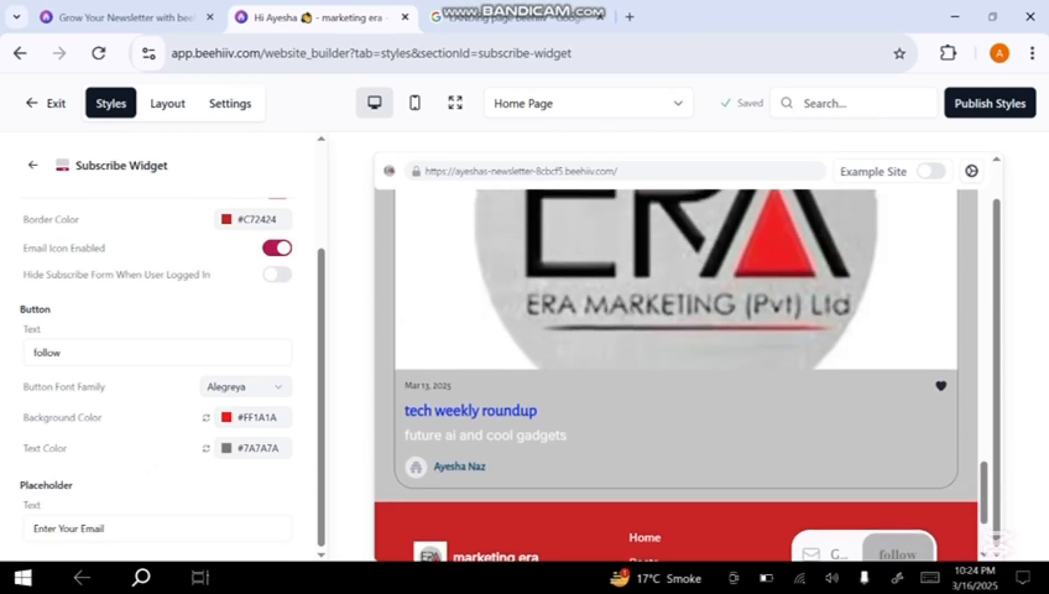
scroll(676, 373, up, 4)
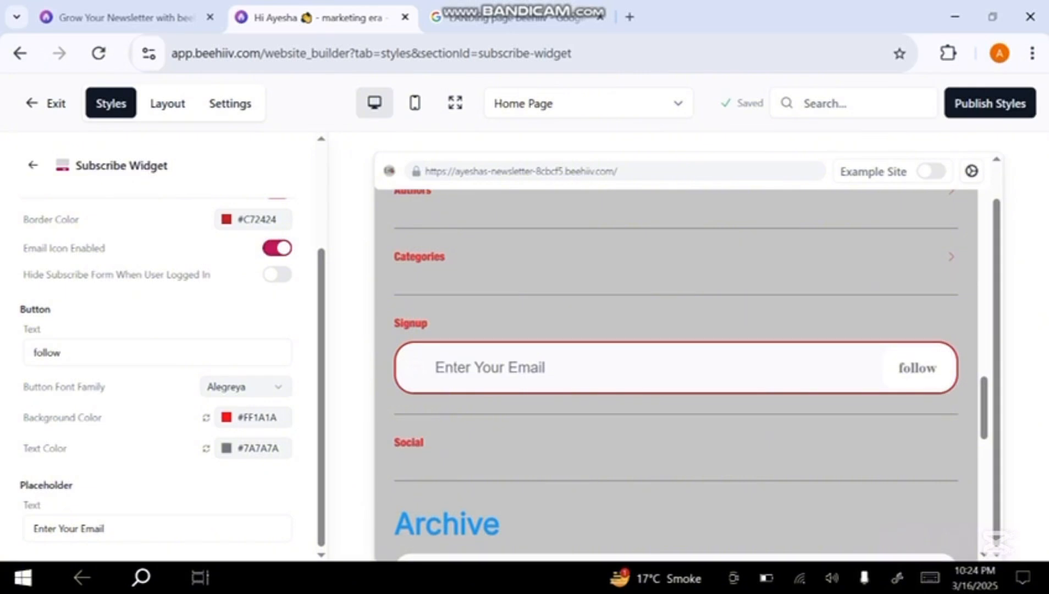
Adjust the subscribe widget button's background color to #FF1212 and its text color to #747474
click(242, 417)
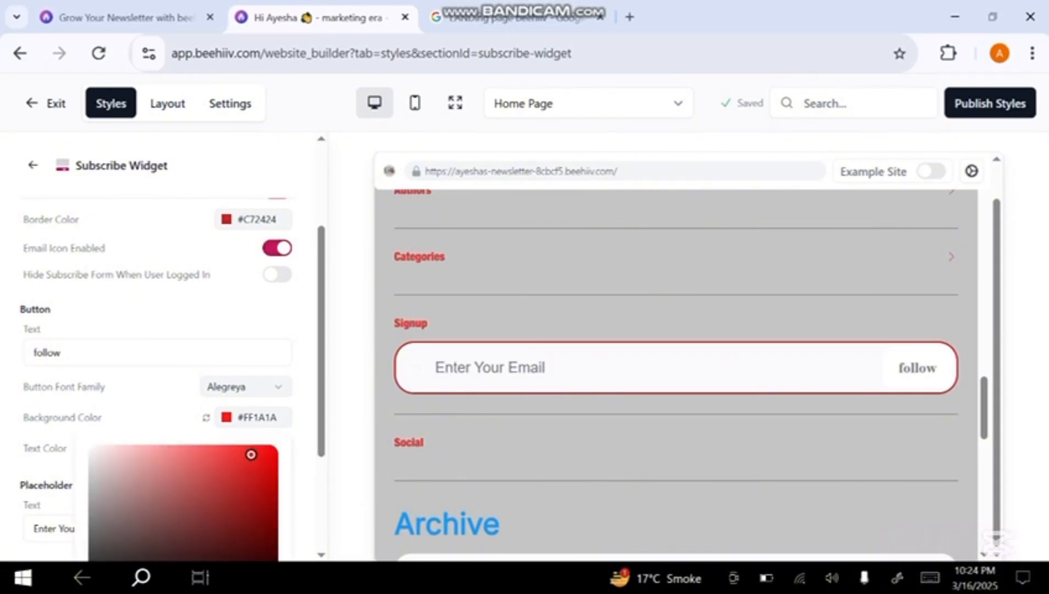
drag(250, 454, 256, 454)
key(Escape)
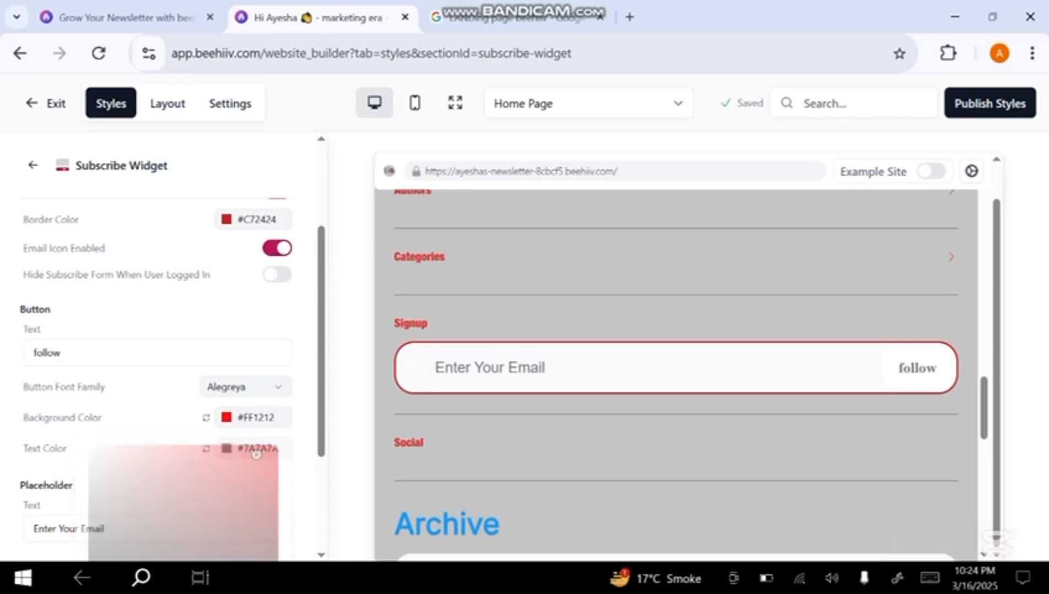
click(250, 448)
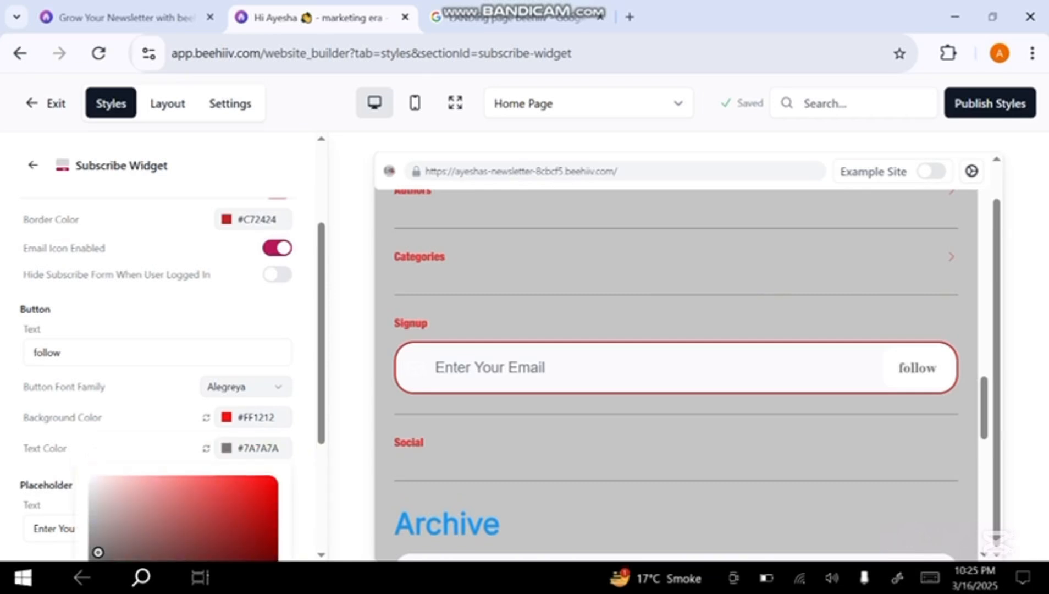
drag(98, 552, 98, 554)
key(Escape)
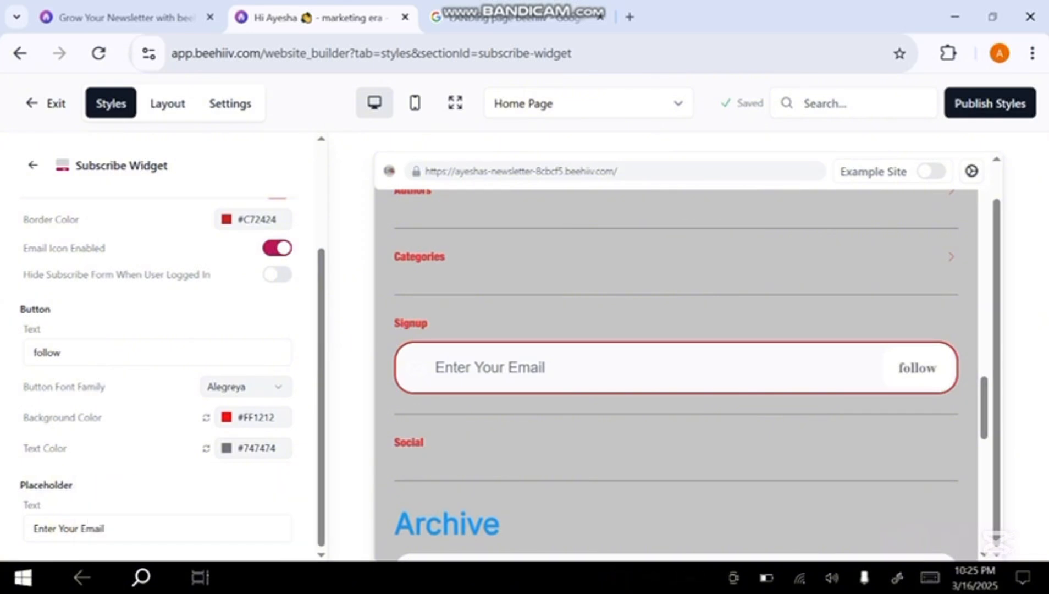
Replace the "Enter Your Email" placeholder text of the subscribe widget with the newsletter's contact e-mail address
click(103, 536)
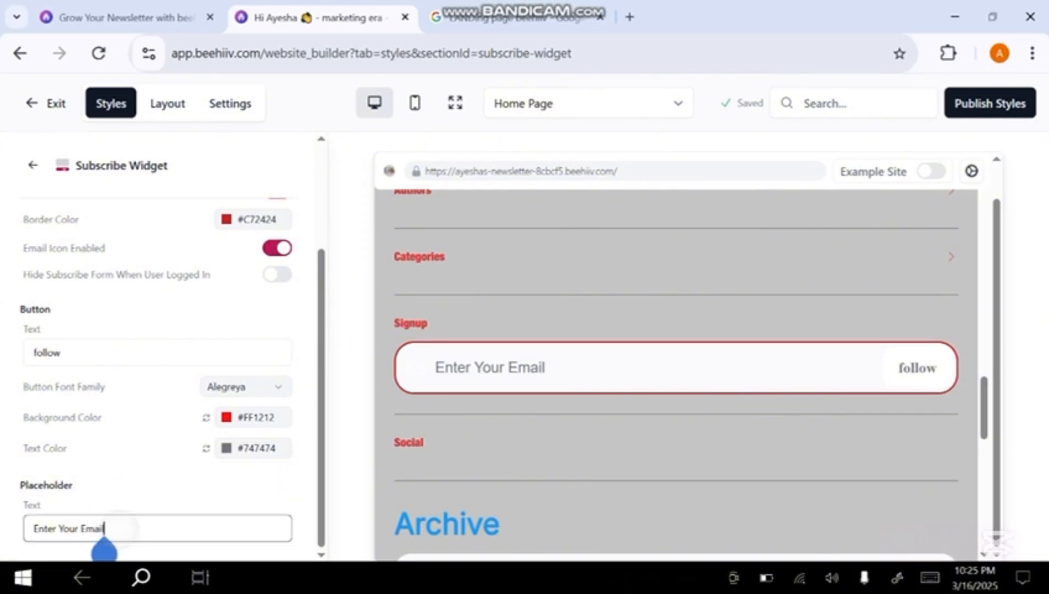
key(BackSpace)
key(BackSpace)
key(BackSpace)
key(BackSpace)
key(BackSpace)
key(BackSpace)
key(BackSpace)
key(BackSpace)
key(BackSpace)
key(BackSpace)
key(BackSpace)
key(BackSpace)
key(BackSpace)
key(BackSpace)
key(BackSpace)
key(BackSpace)
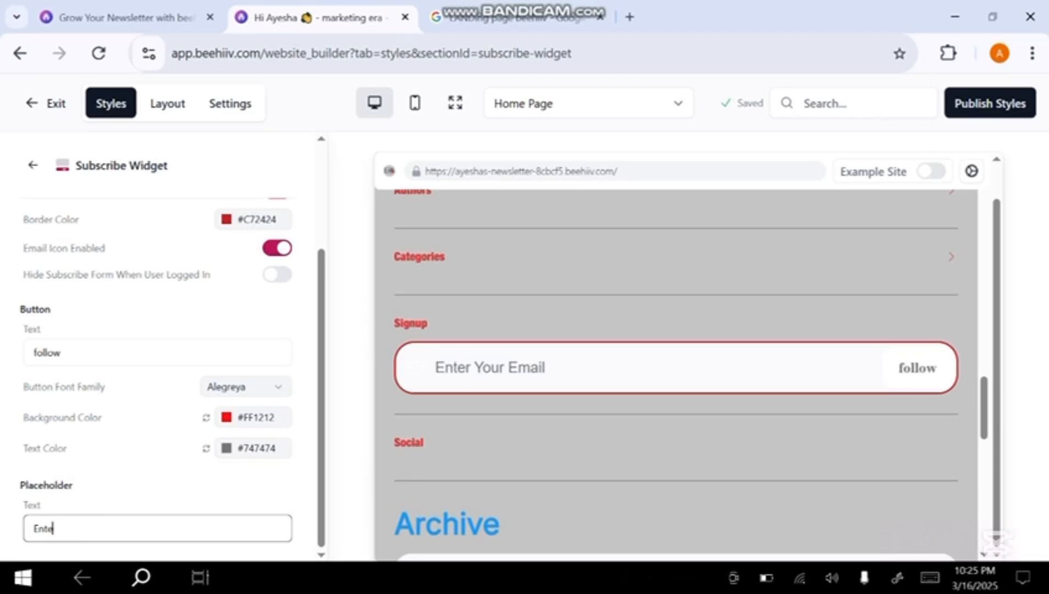
right_click(32, 536)
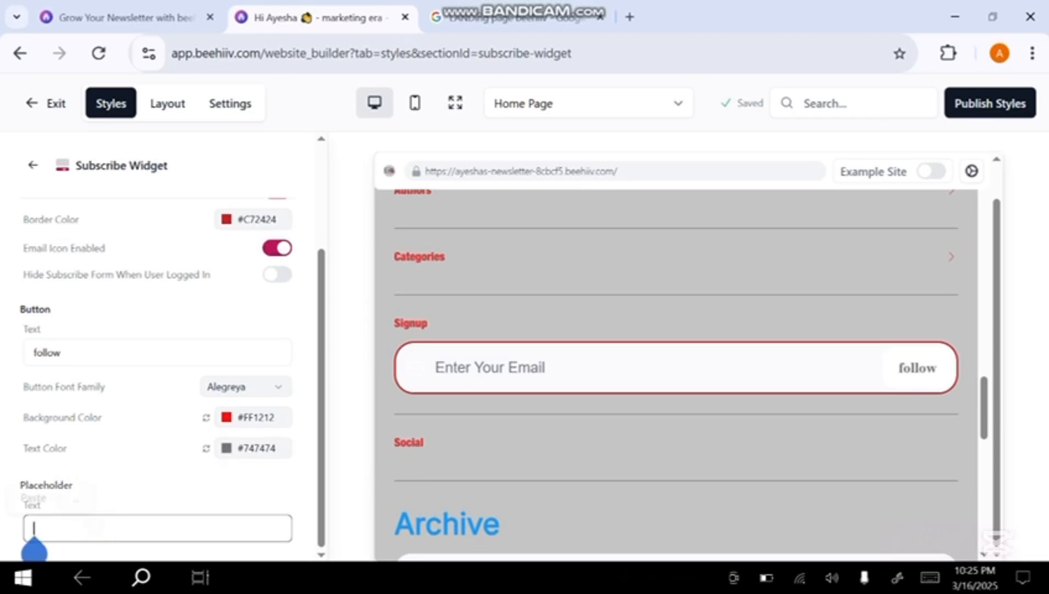
click(32, 498)
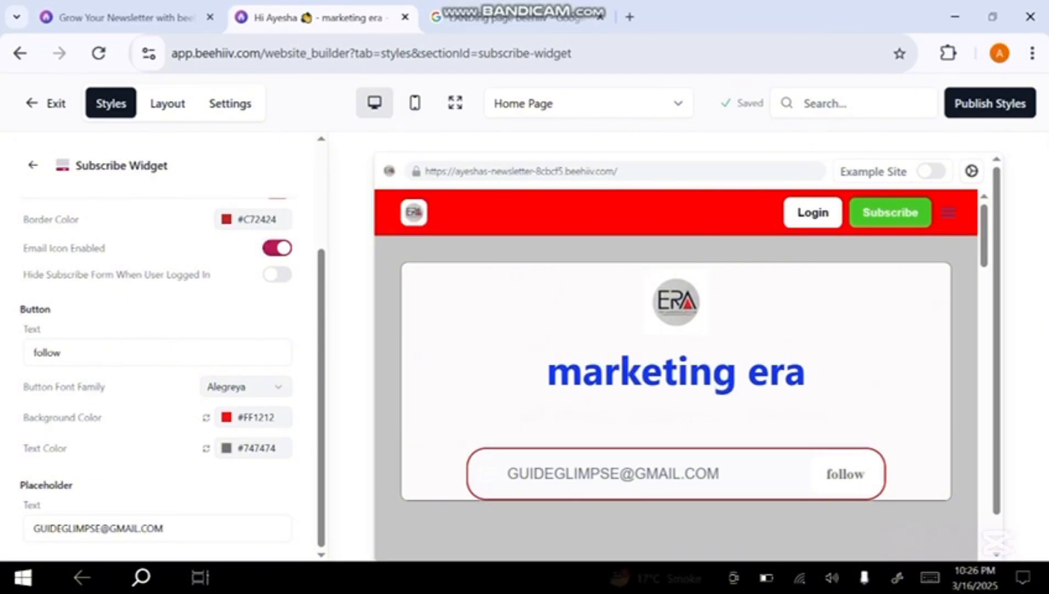
scroll(159, 346, up, 3)
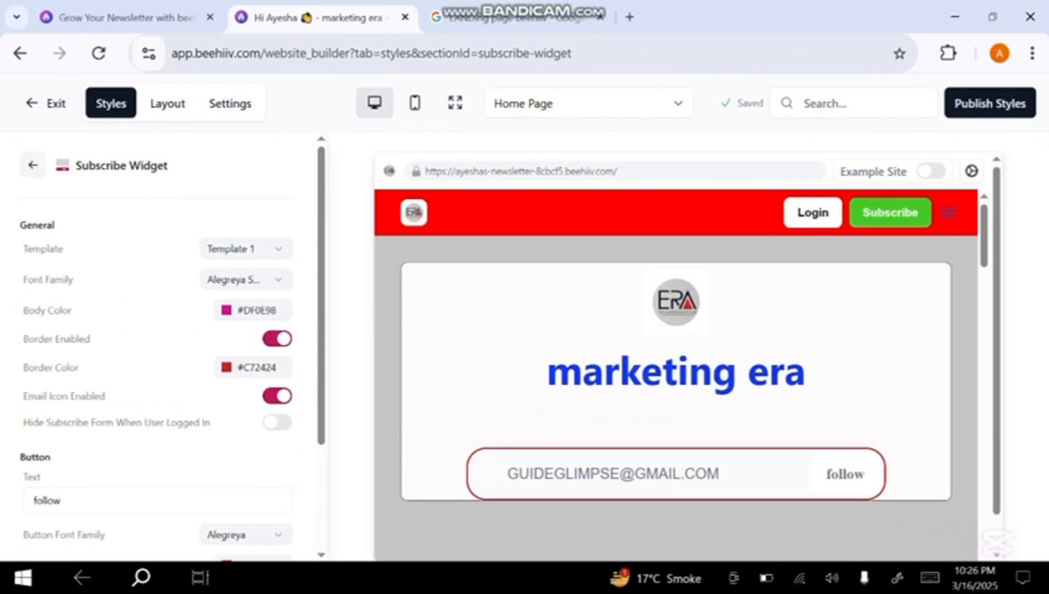
Open the global post styles and review the header type options for the home page
scroll(159, 346, down, 1)
click(33, 165)
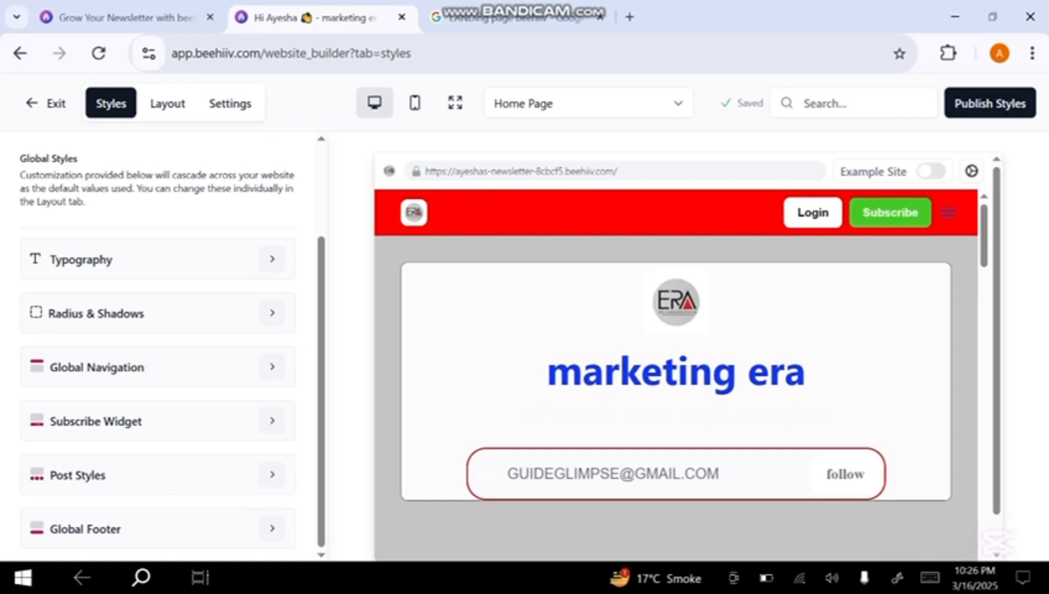
click(272, 474)
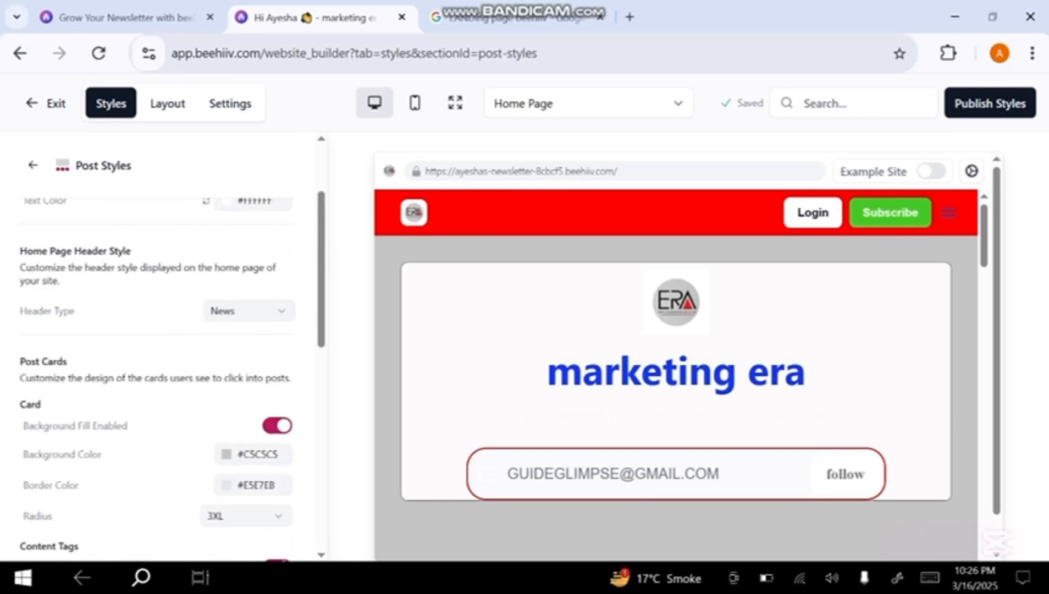
scroll(160, 347, up, 3)
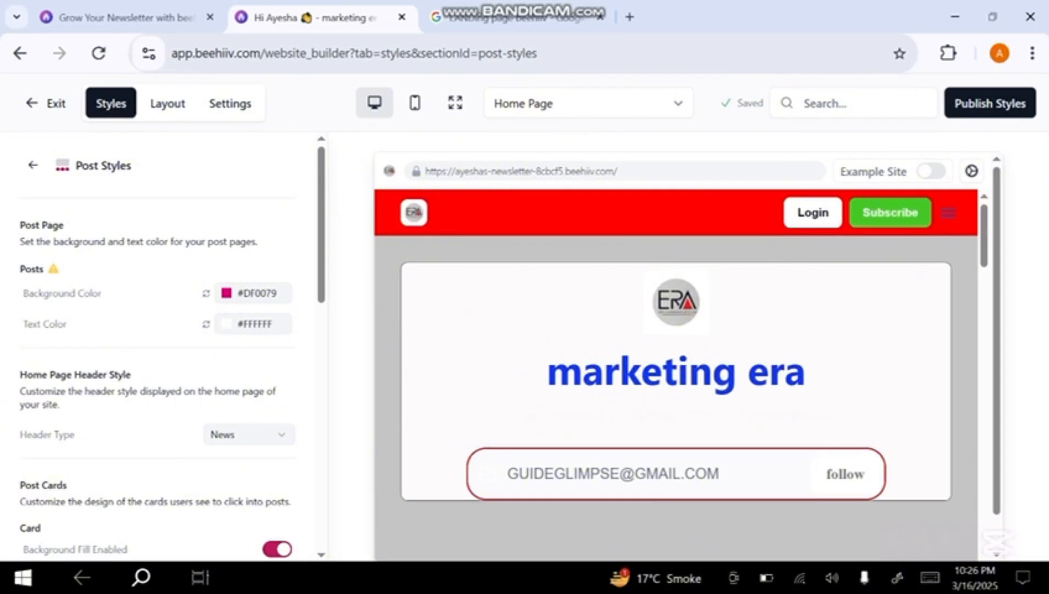
scroll(160, 346, down, 3)
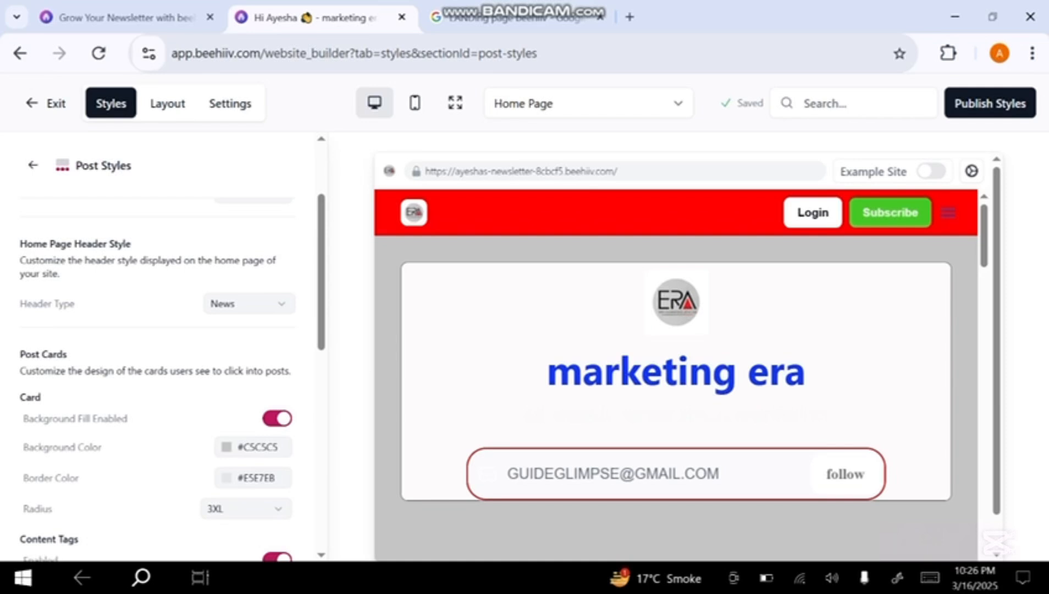
click(249, 304)
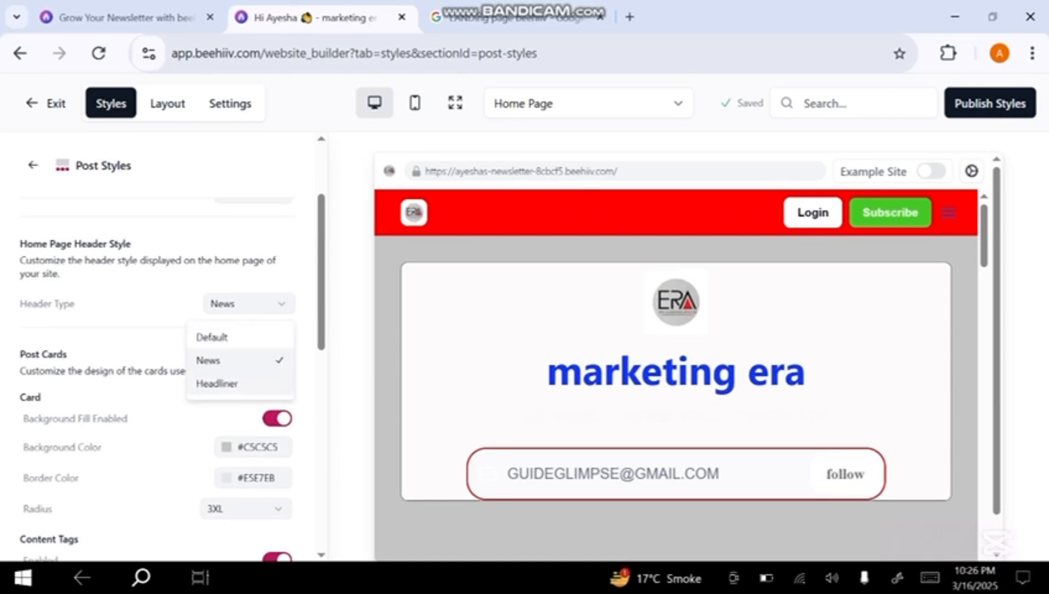
click(237, 337)
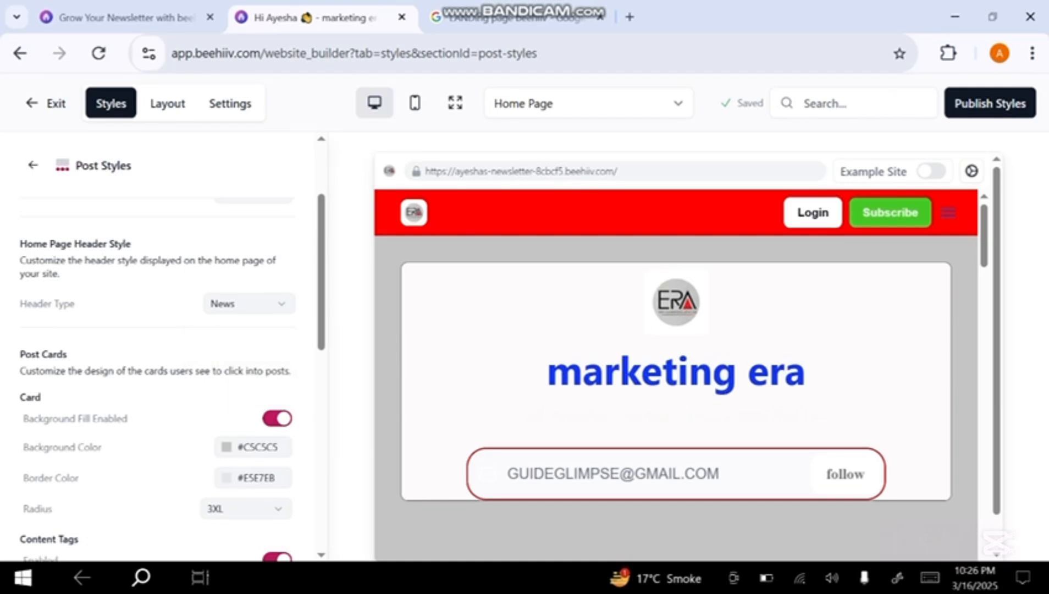
Set the post cards' background color to #161515
scroll(165, 374, down, 3)
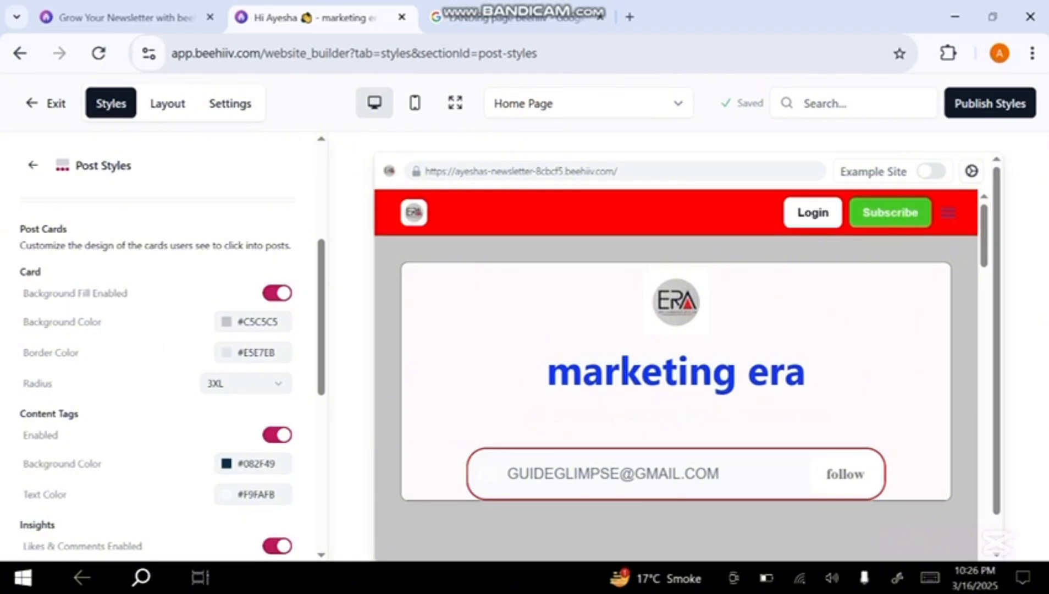
click(253, 321)
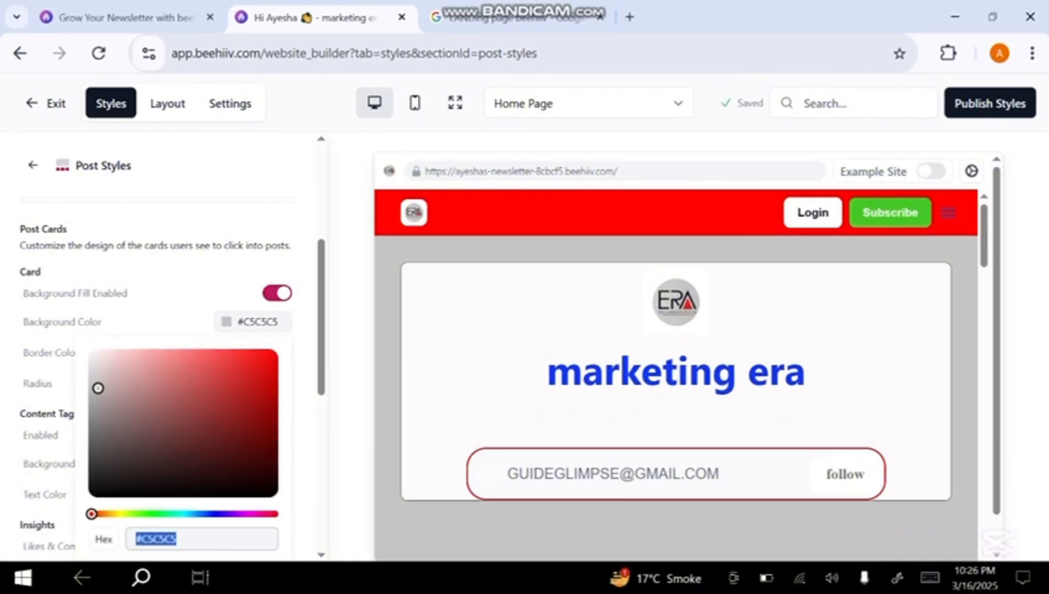
click(106, 477)
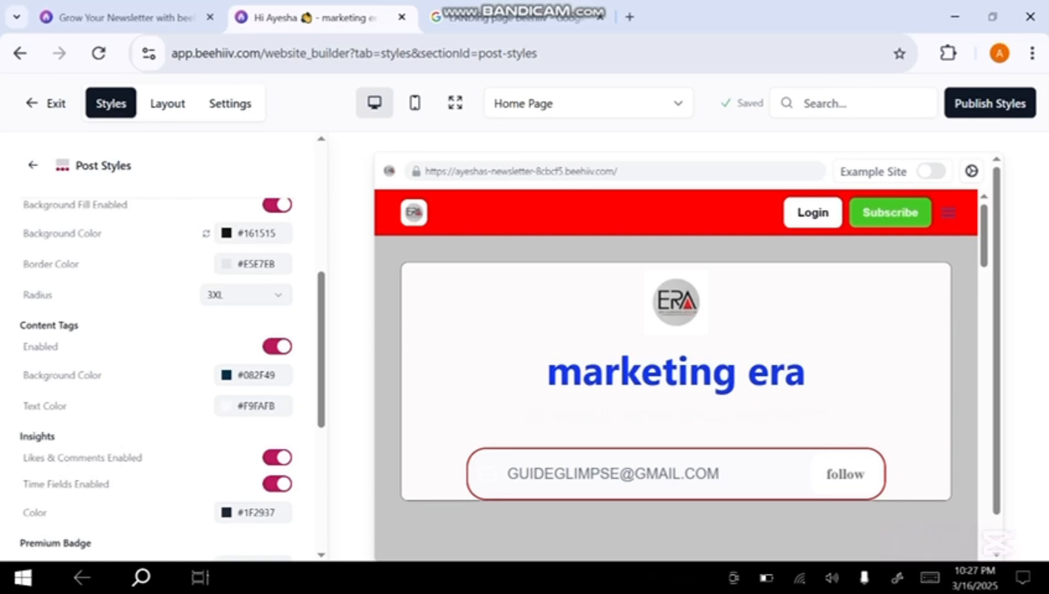
Try the SM corner radius on the post cards and return it to 3XL
click(246, 294)
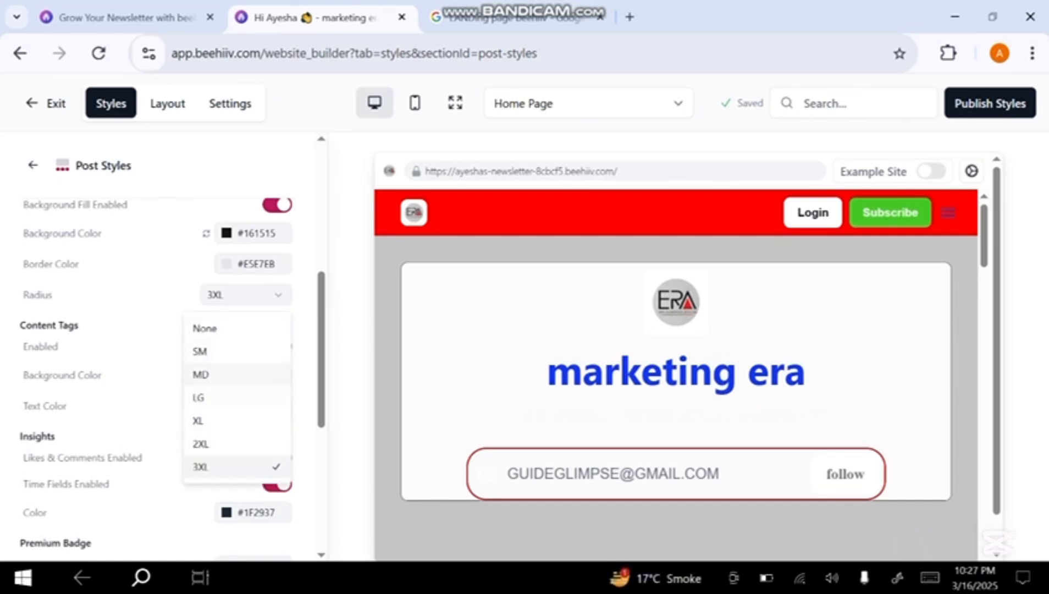
click(236, 351)
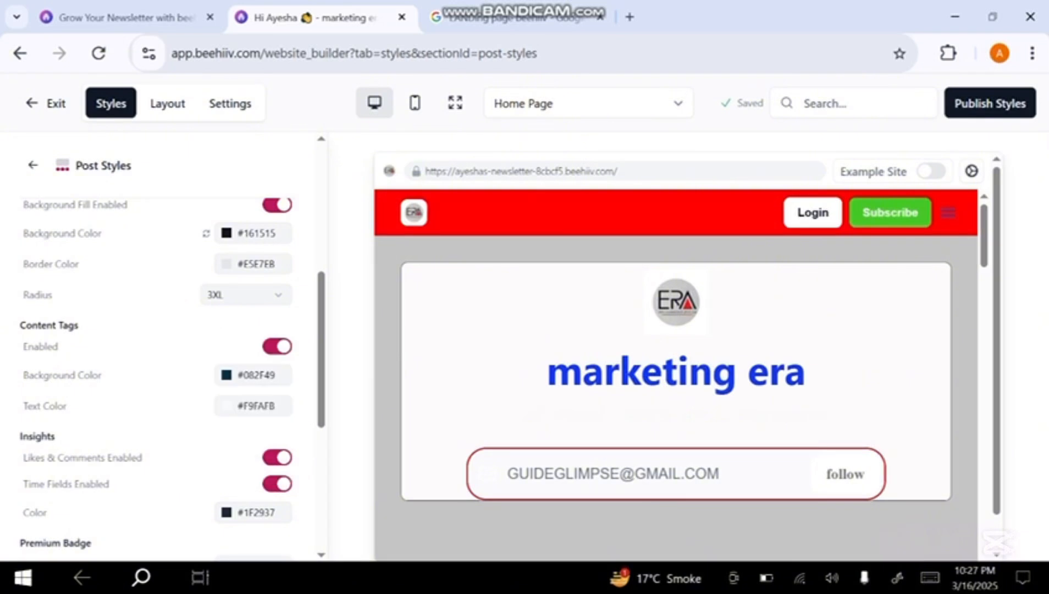
click(245, 295)
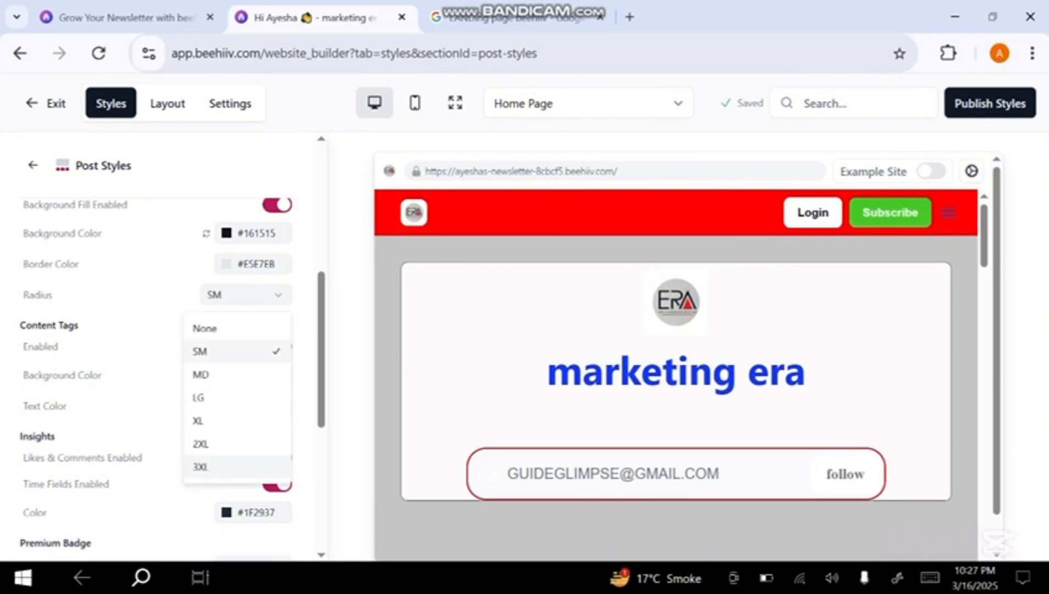
click(237, 467)
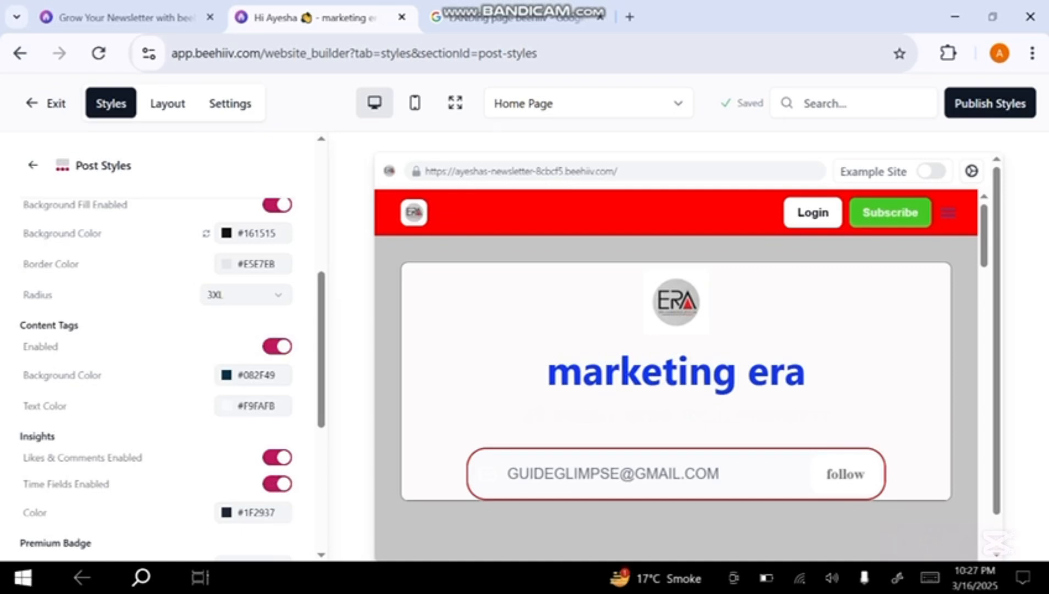
Turn off the time fields in the post card insights and review the badge, title, subtitle and author styles
scroll(157, 379, down, 4)
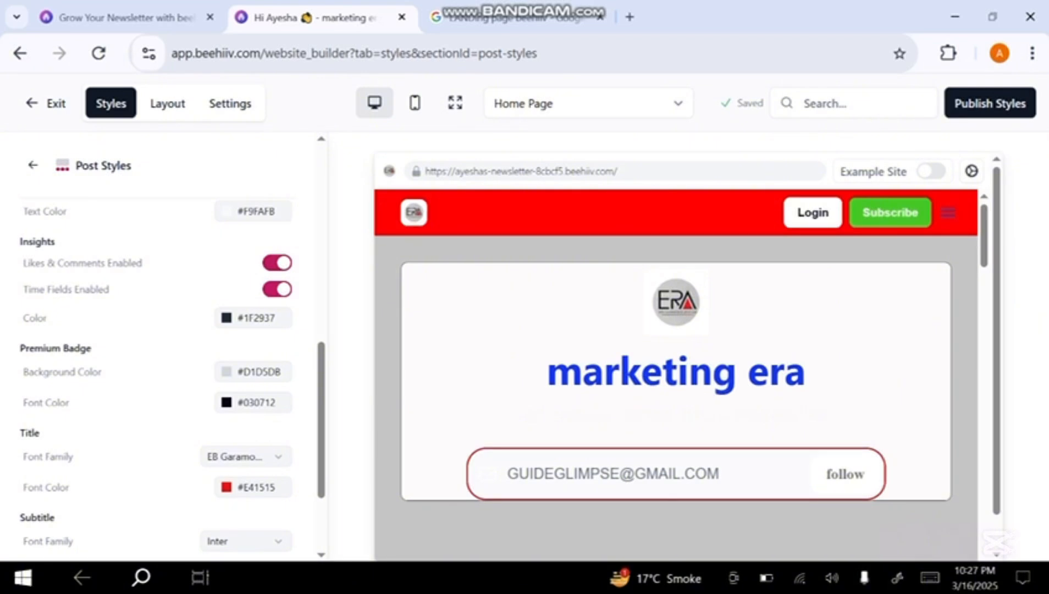
click(277, 289)
scroll(157, 380, down, 2)
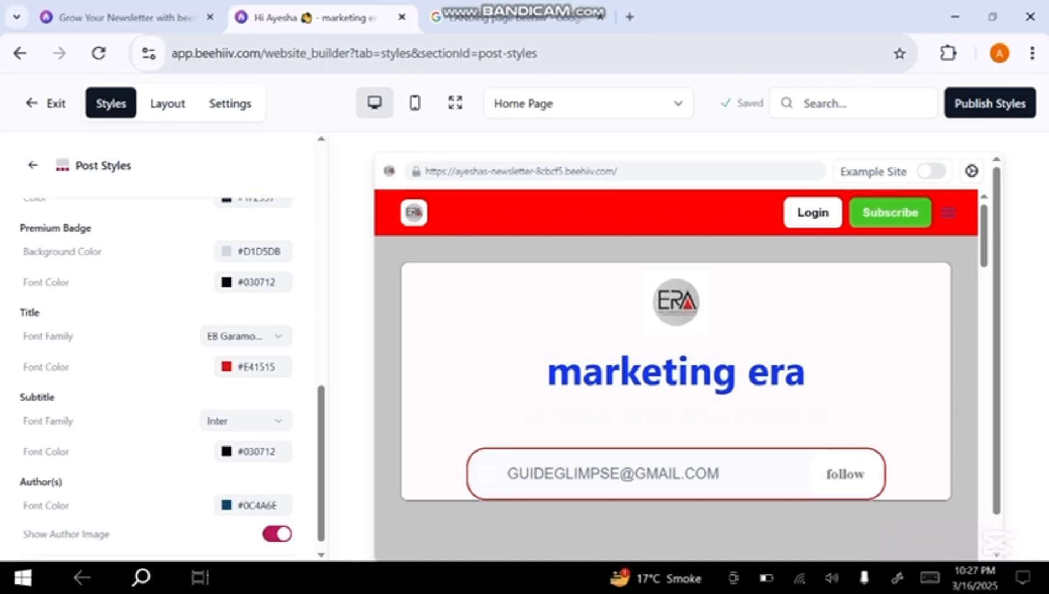
scroll(157, 374, down, 1)
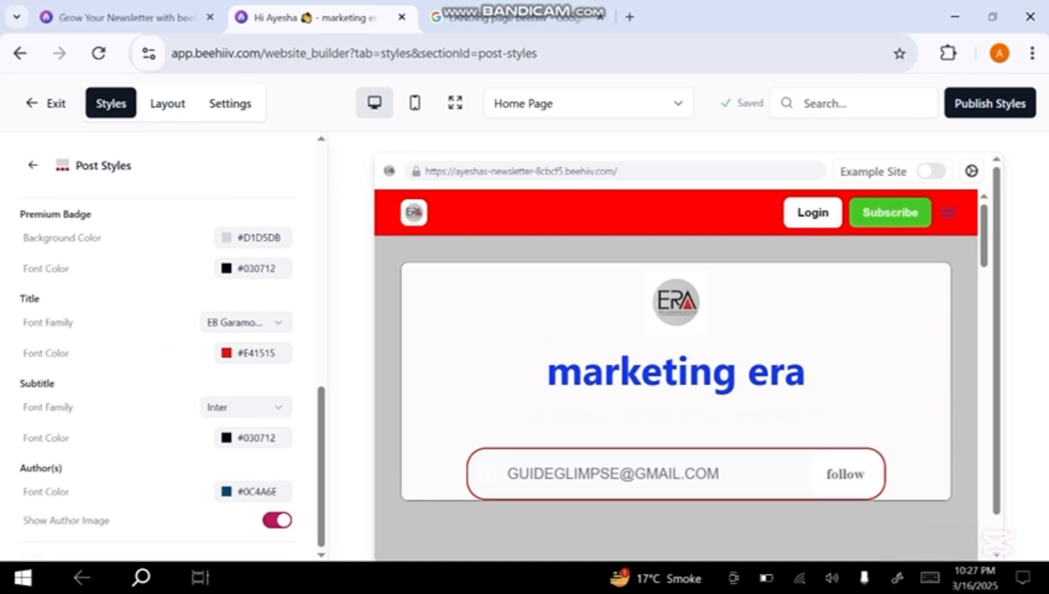
Set the post cards' author font color to #FFFFFF and check the cards in the home page preview
scroll(676, 373, down, 5)
scroll(676, 374, up, 3)
scroll(676, 374, down, 5)
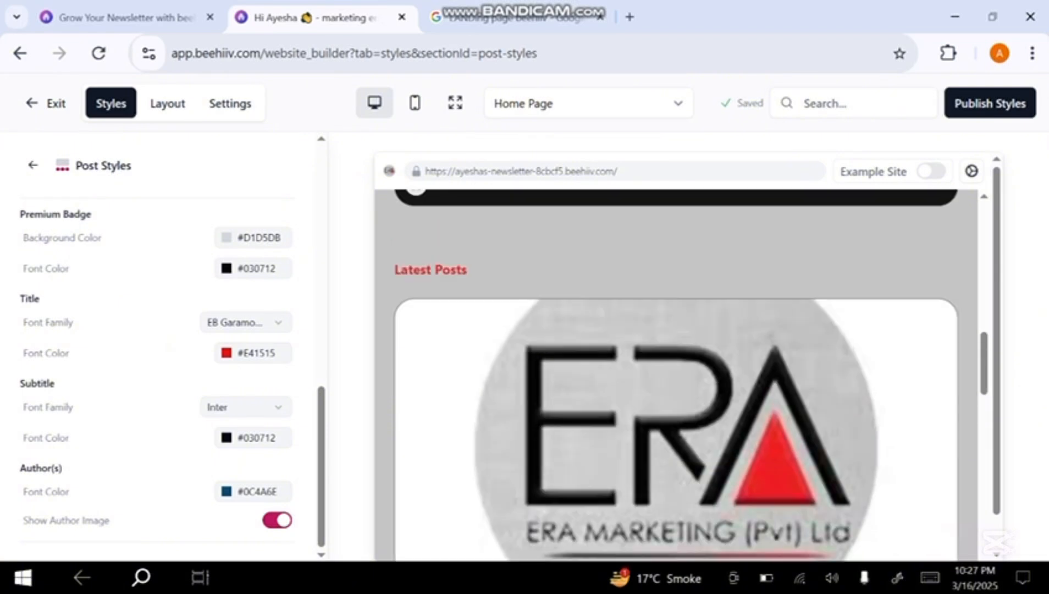
scroll(676, 374, up, 2)
scroll(676, 374, down, 2)
scroll(676, 374, up, 1)
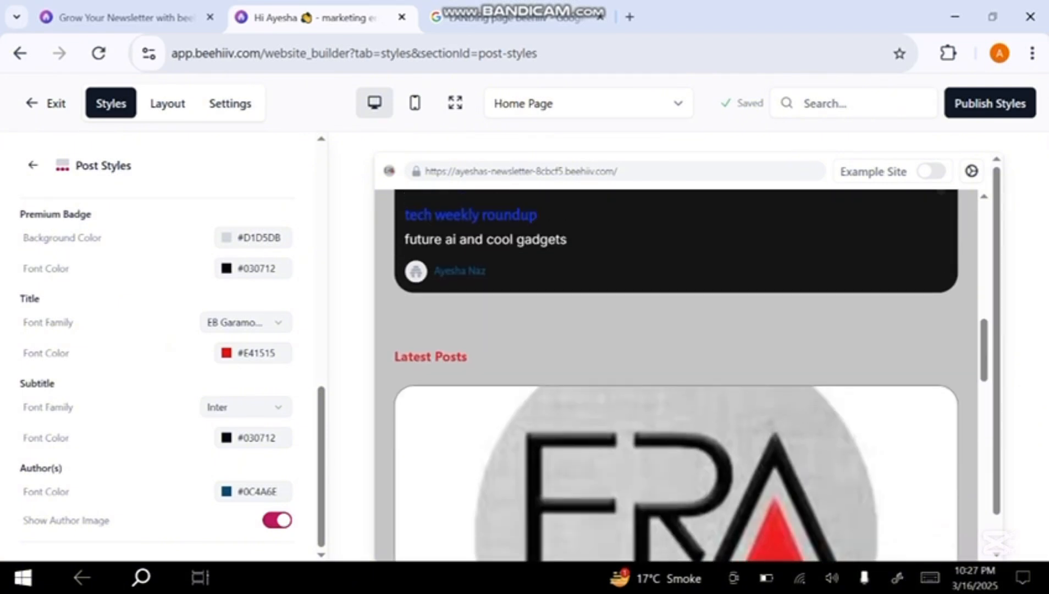
click(252, 491)
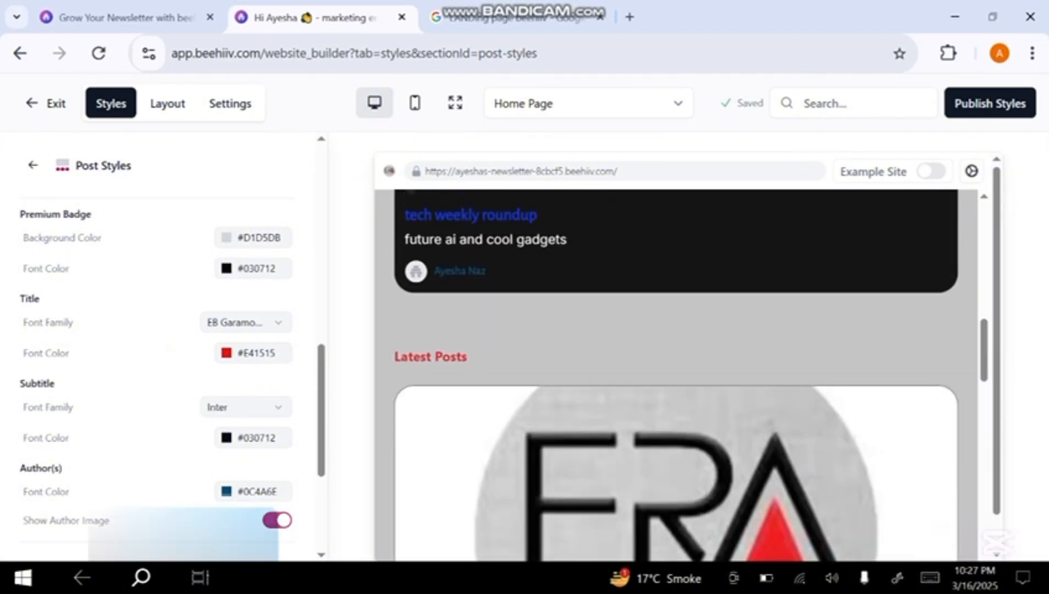
click(97, 527)
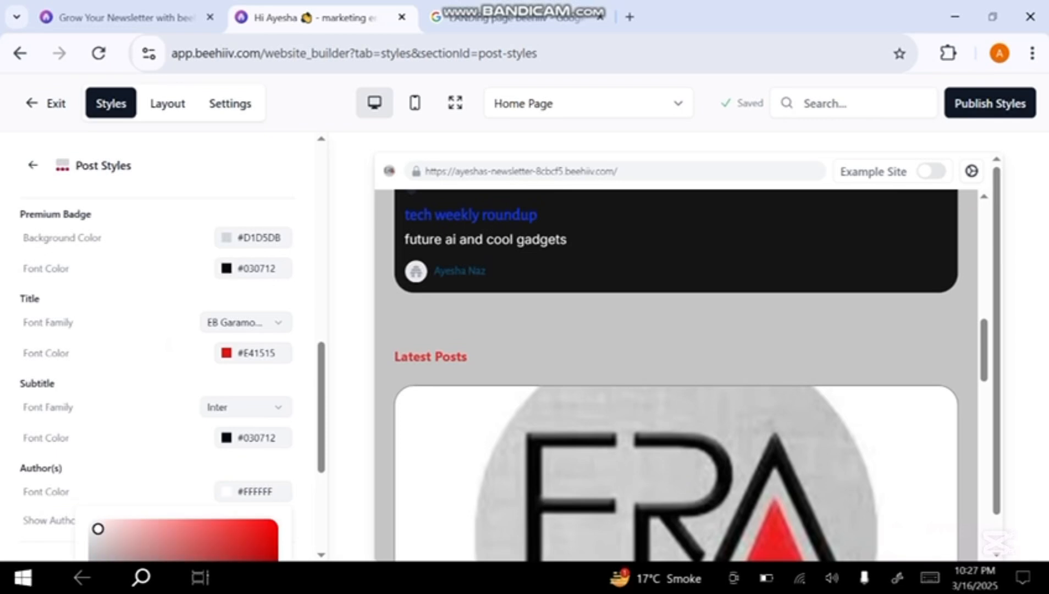
click(169, 344)
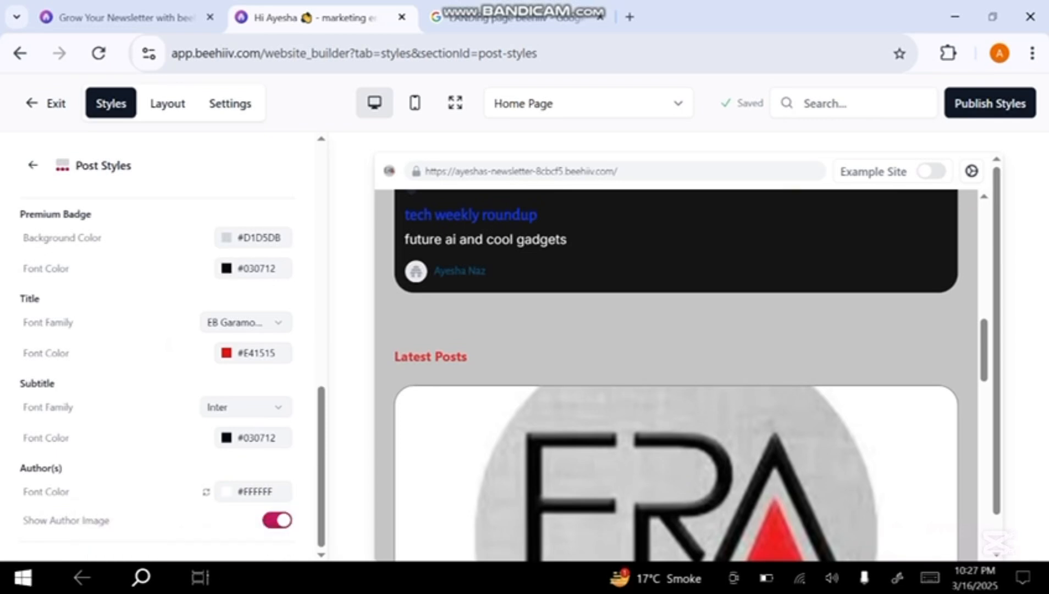
scroll(676, 374, down, 13)
scroll(676, 373, up, 16)
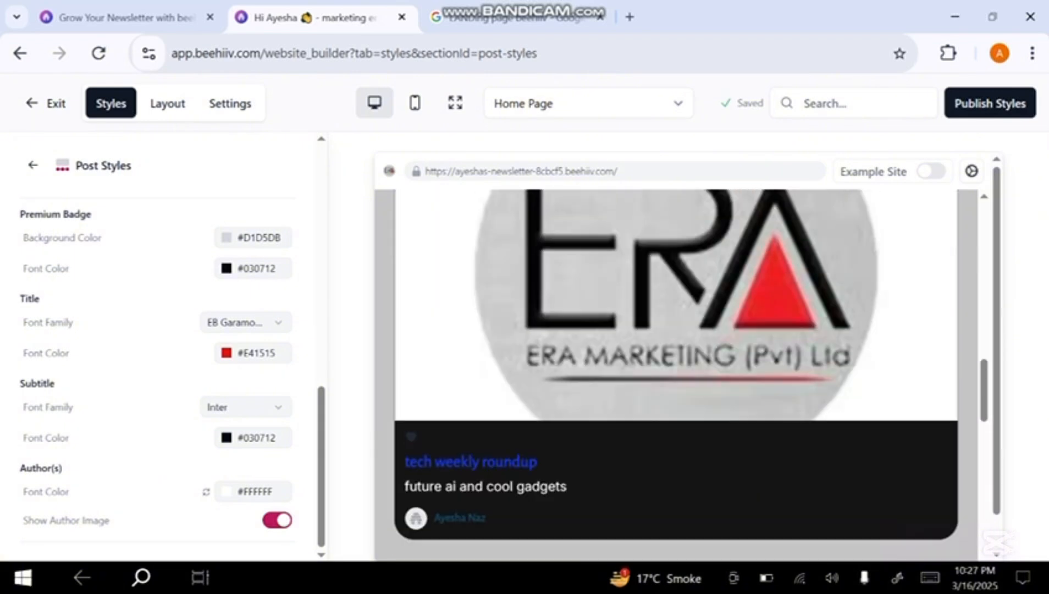
scroll(676, 374, up, 8)
In the global footer styles, set the bottom footer bar's background color to the dark blue global color #0C4A6E
click(33, 165)
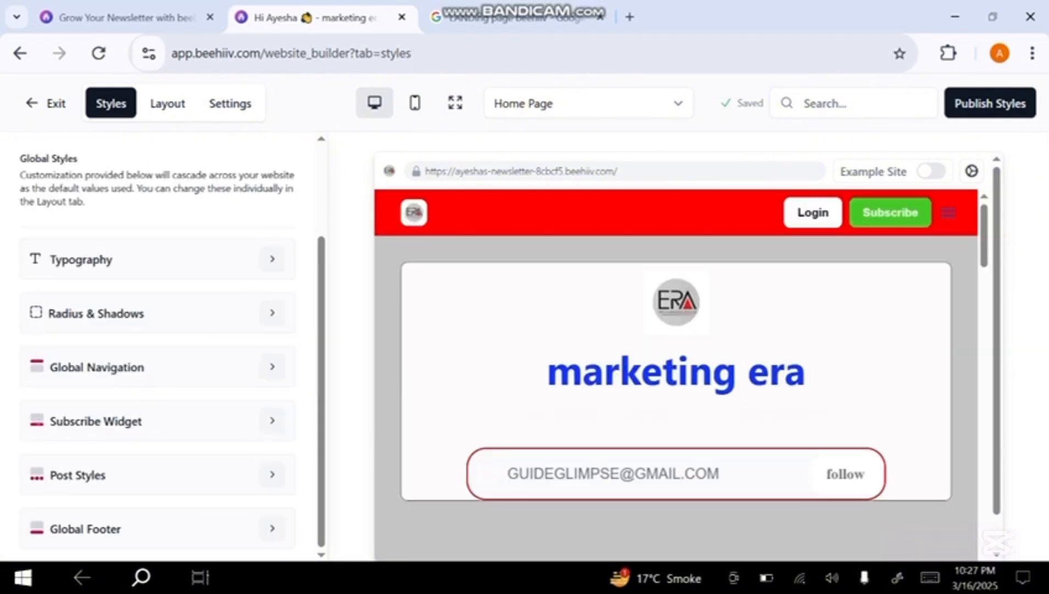
click(271, 528)
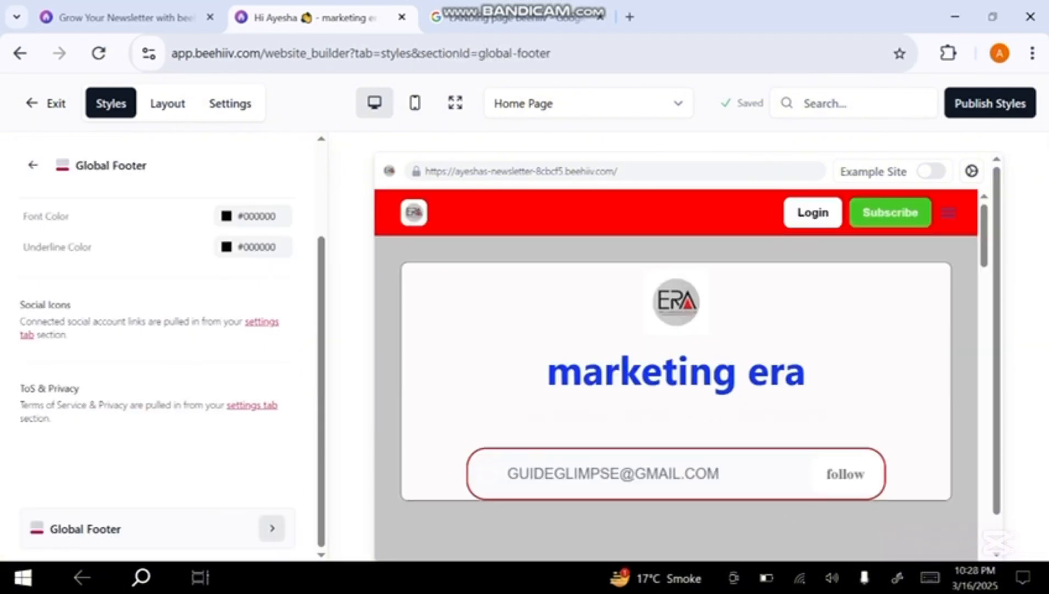
scroll(165, 351, up, 3)
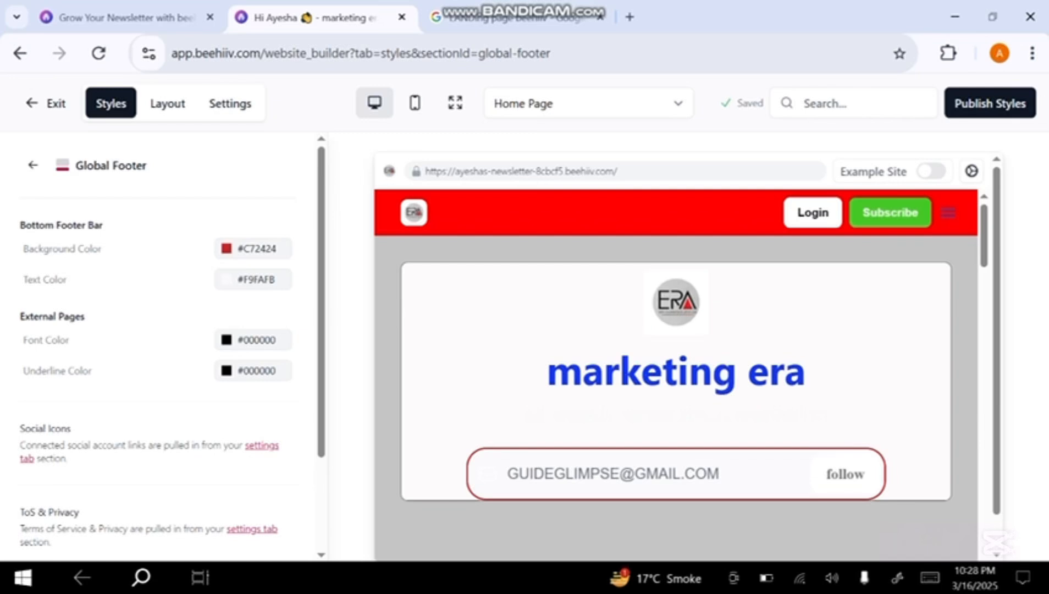
scroll(676, 374, down, 15)
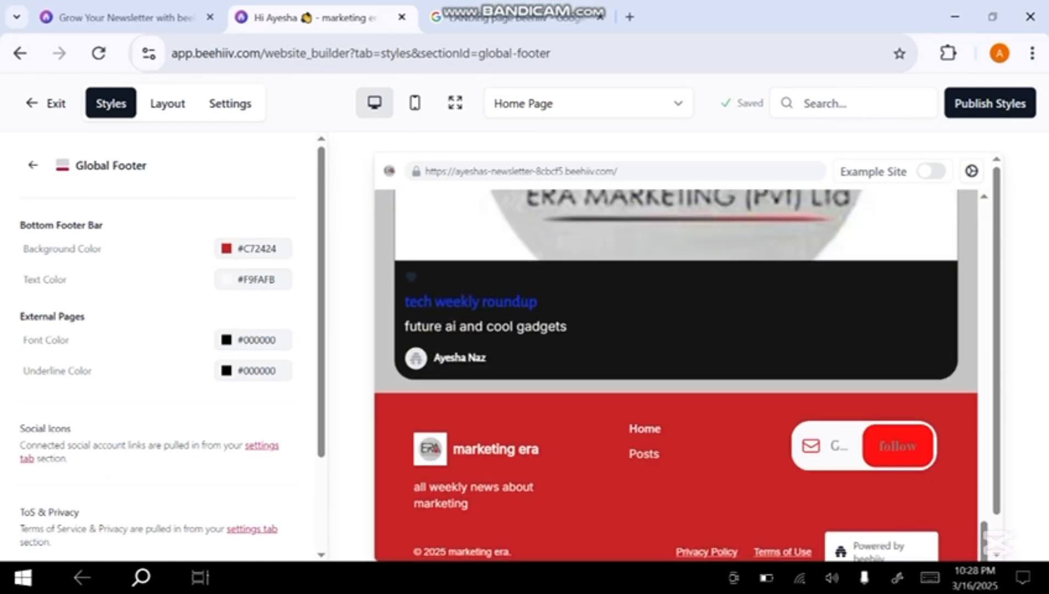
click(253, 249)
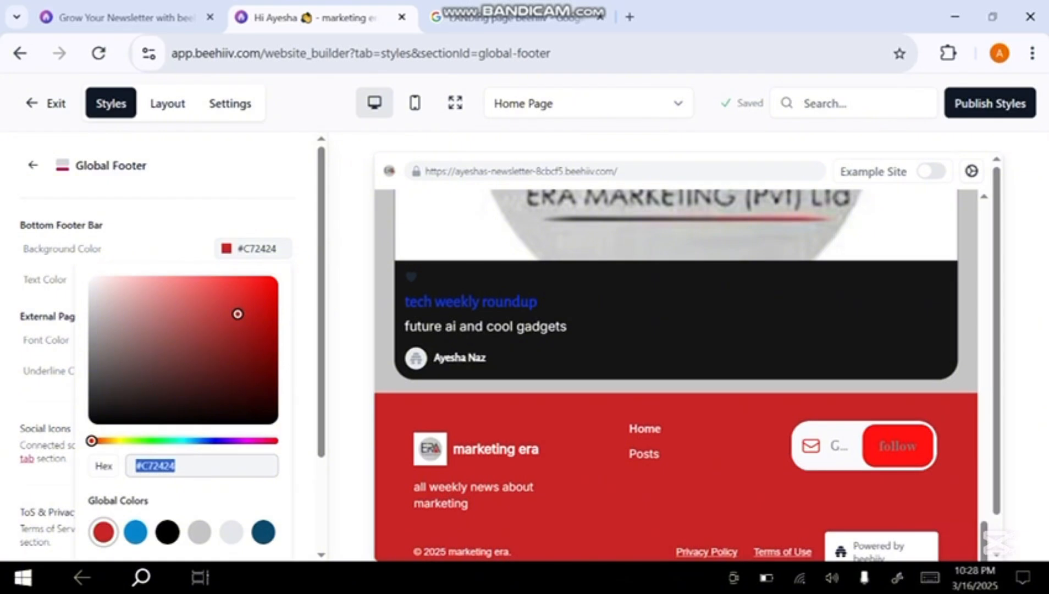
click(263, 532)
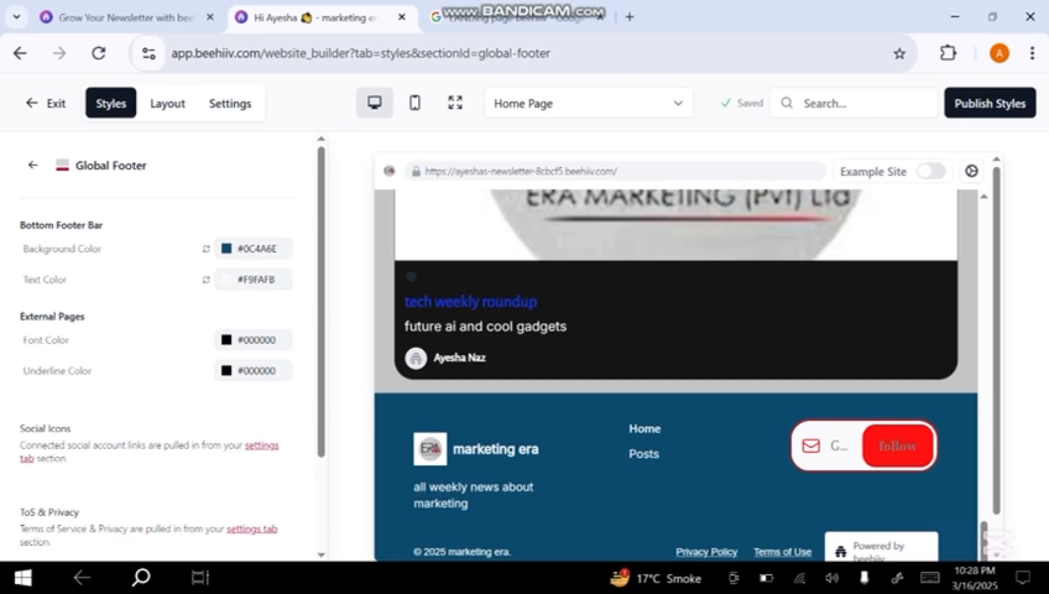
Set the footer's external pages font color to #FFFFFF and return to the global styles overview
click(253, 339)
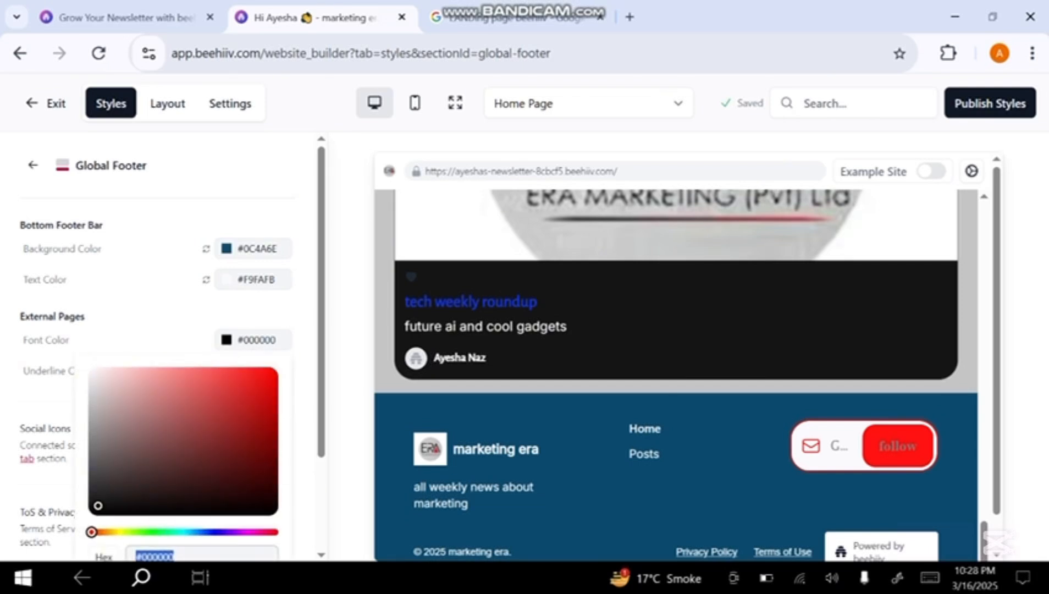
text(#FFFFFF)
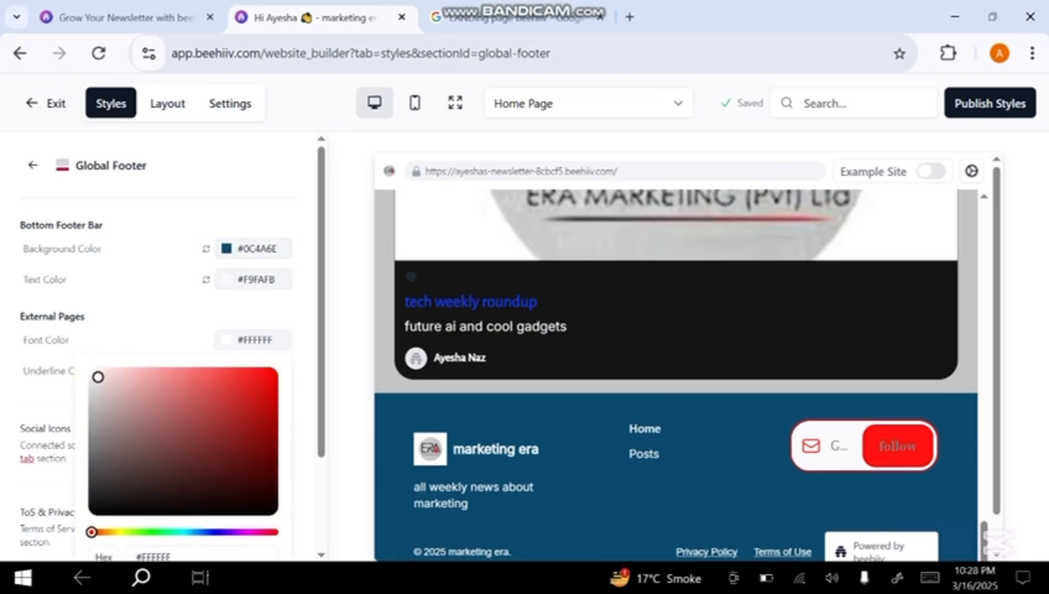
key(Return)
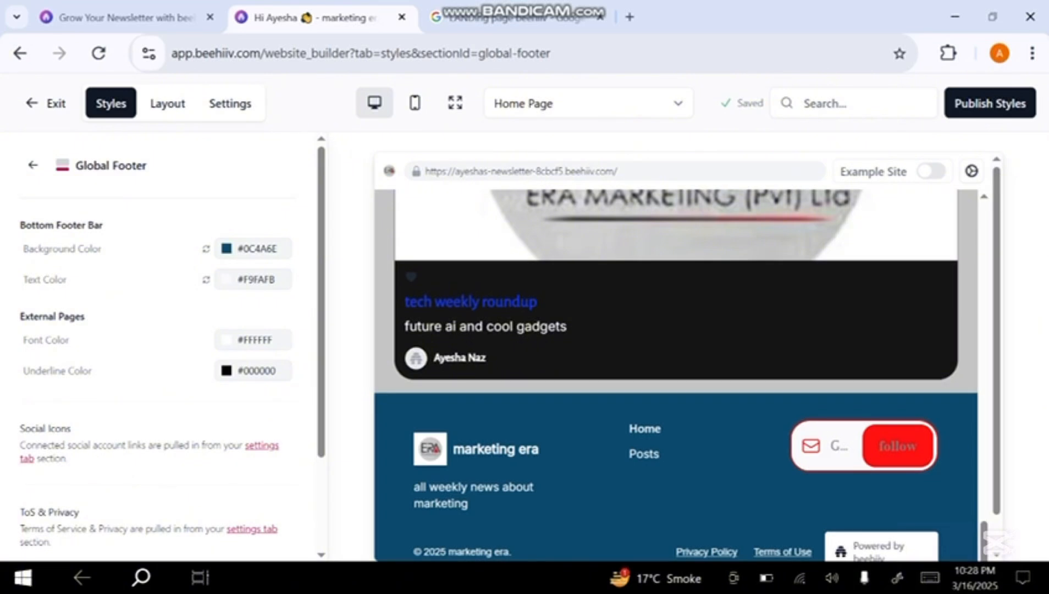
click(33, 165)
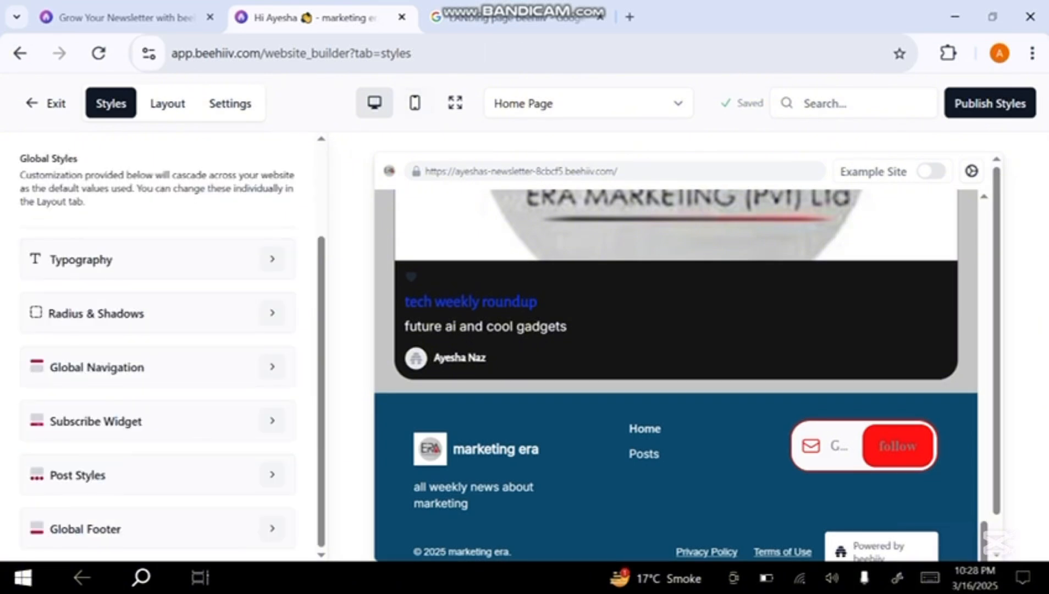
Preview the website's signup page and upgrade page, and open the custom pages overview
click(588, 104)
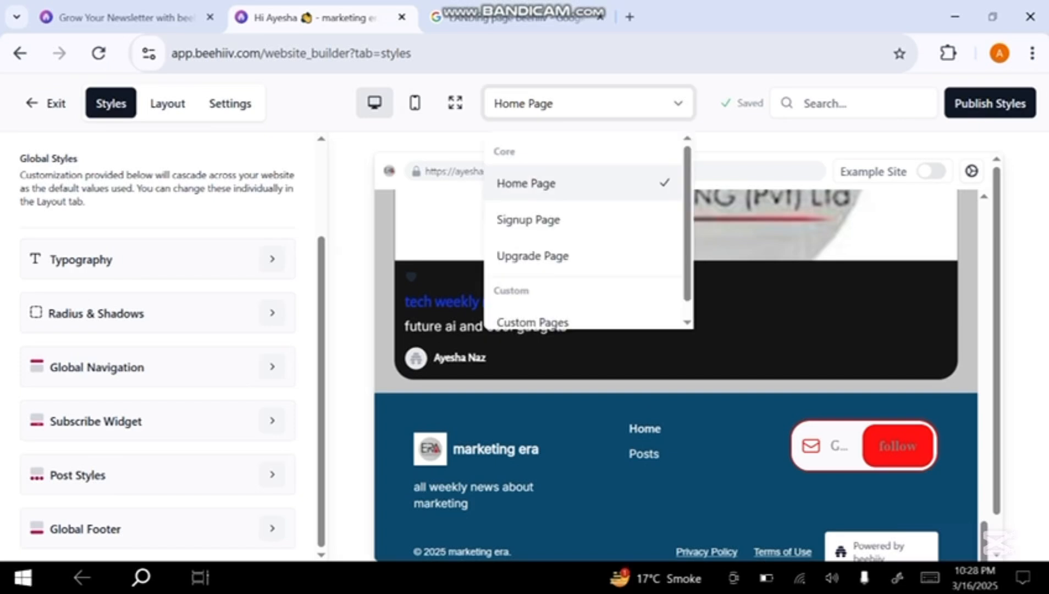
click(529, 220)
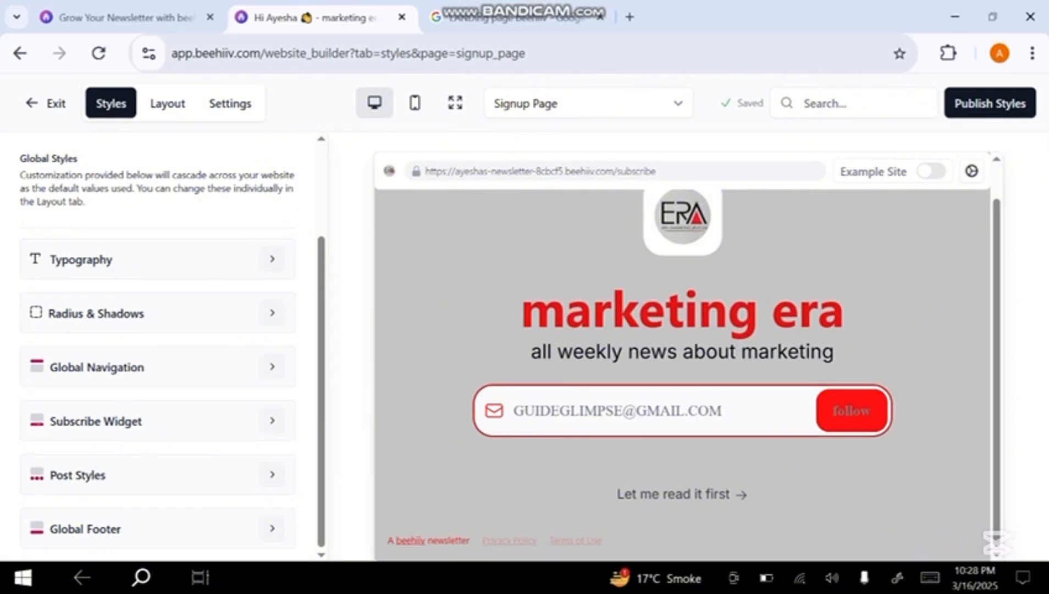
click(588, 103)
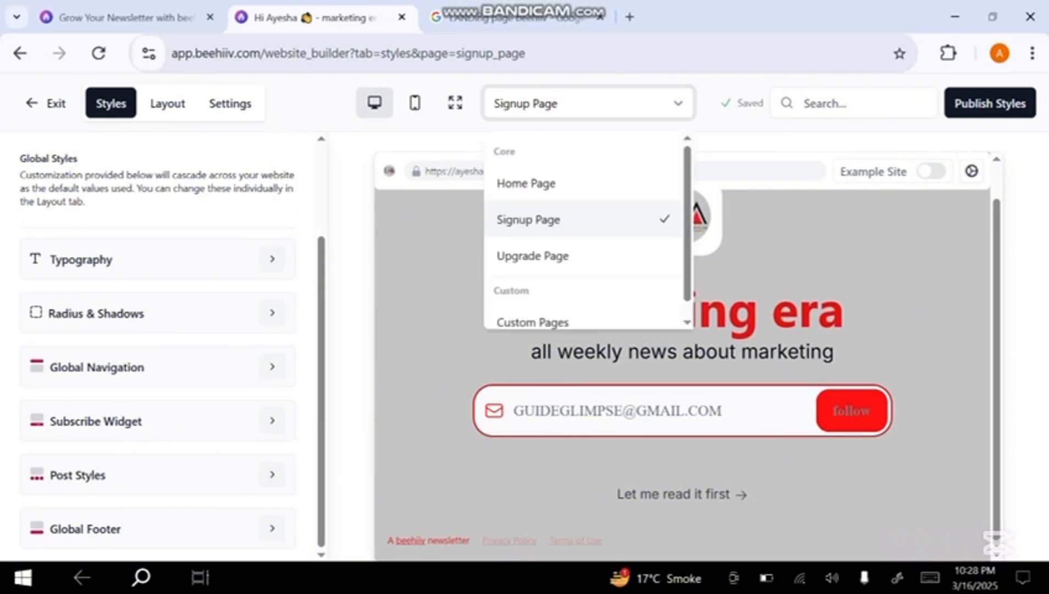
click(532, 256)
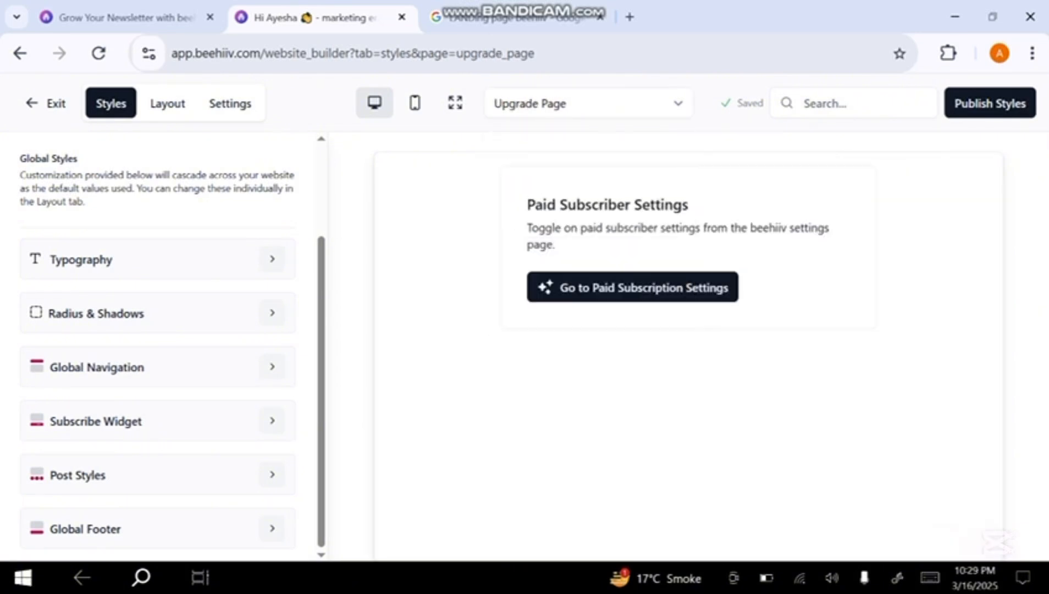
click(588, 104)
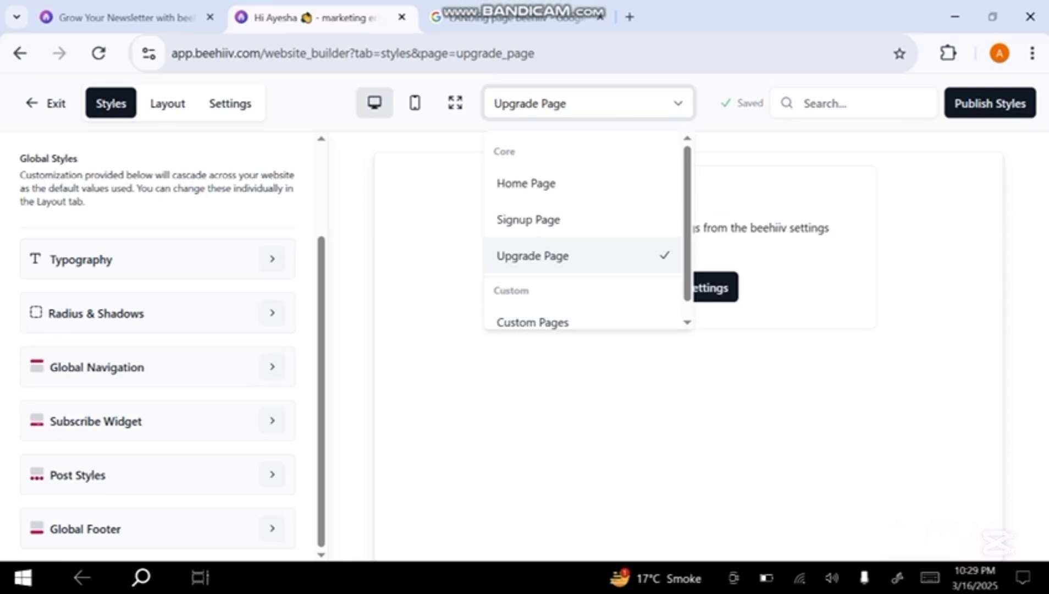
scroll(597, 214, down, 1)
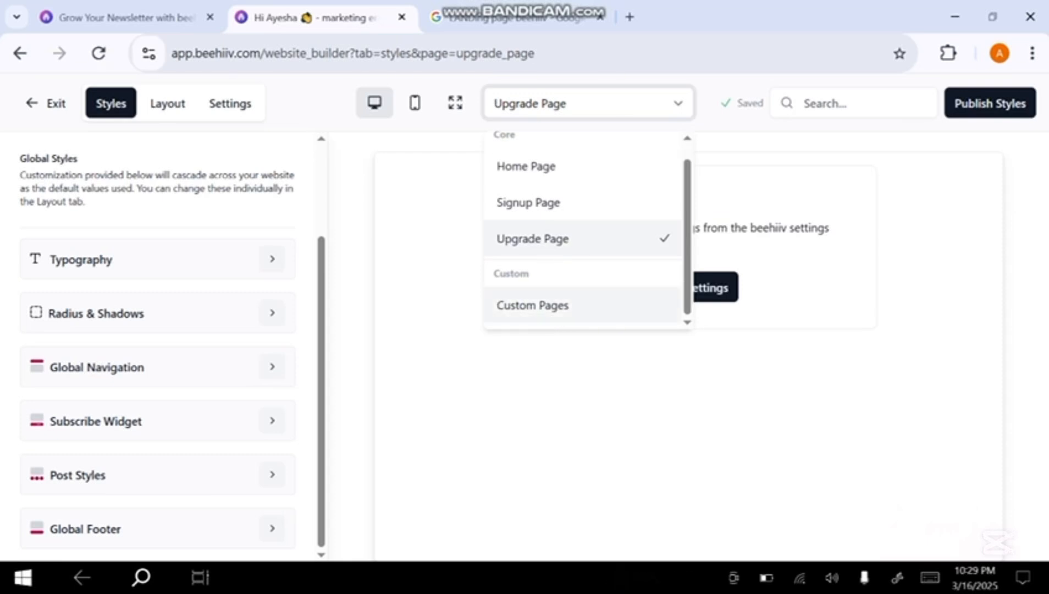
click(532, 305)
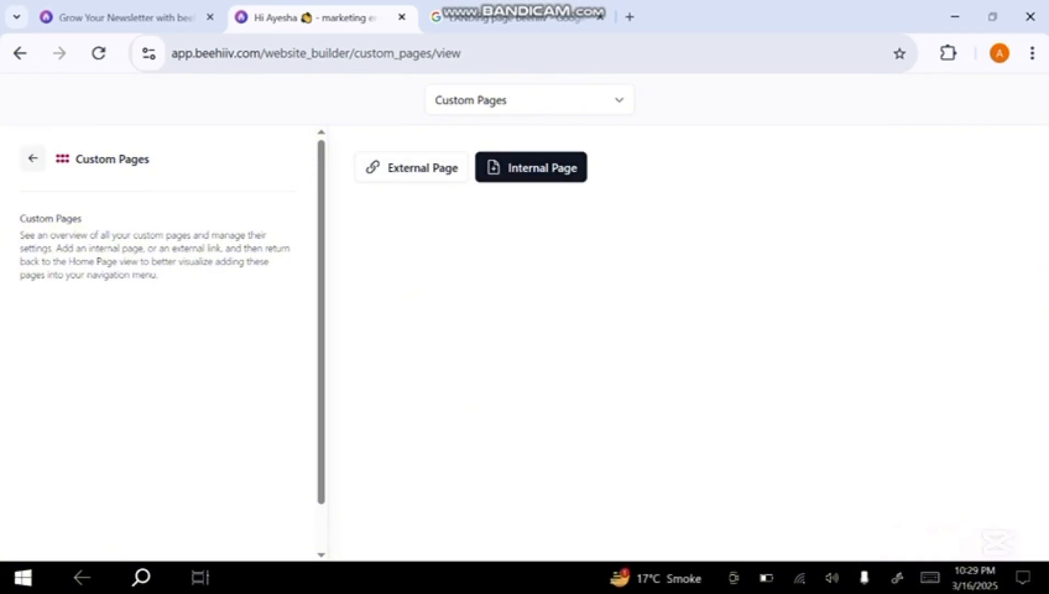
Return from the custom pages and enable the testimonial section in the signup page's layout
click(33, 158)
scroll(681, 358, down, 1)
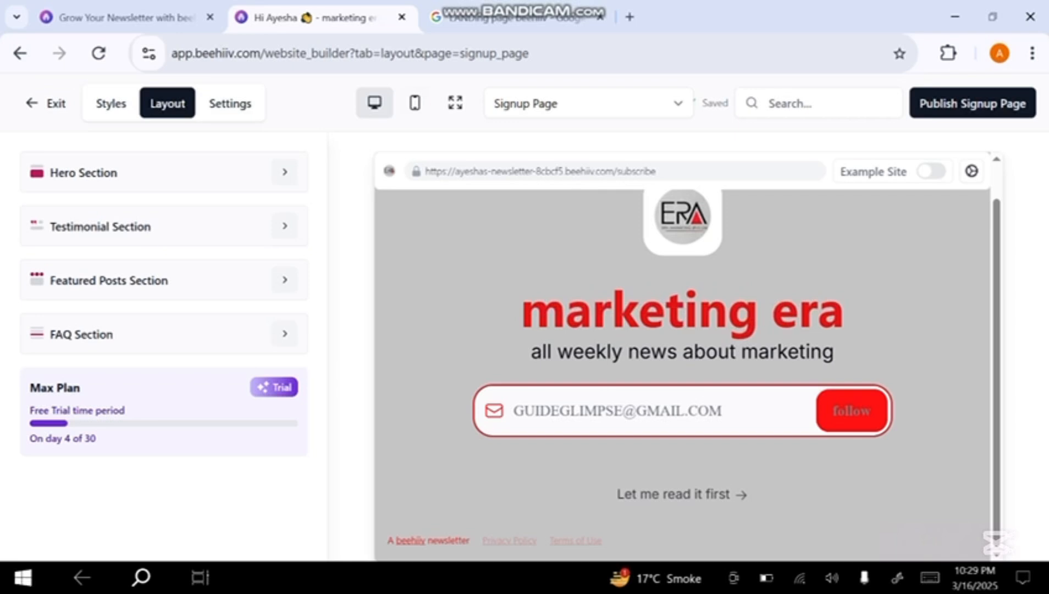
click(111, 103)
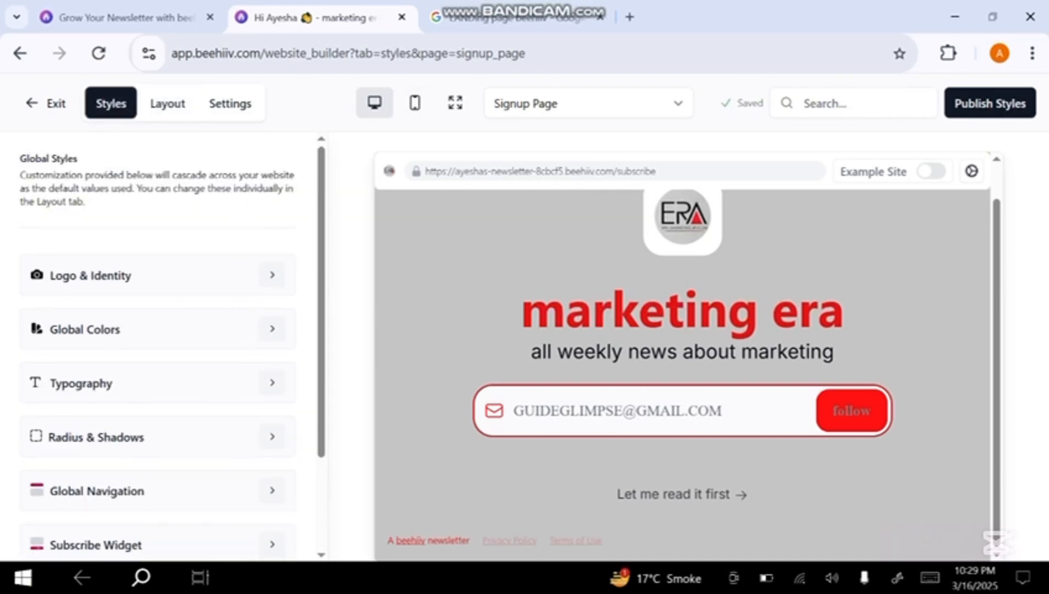
click(167, 103)
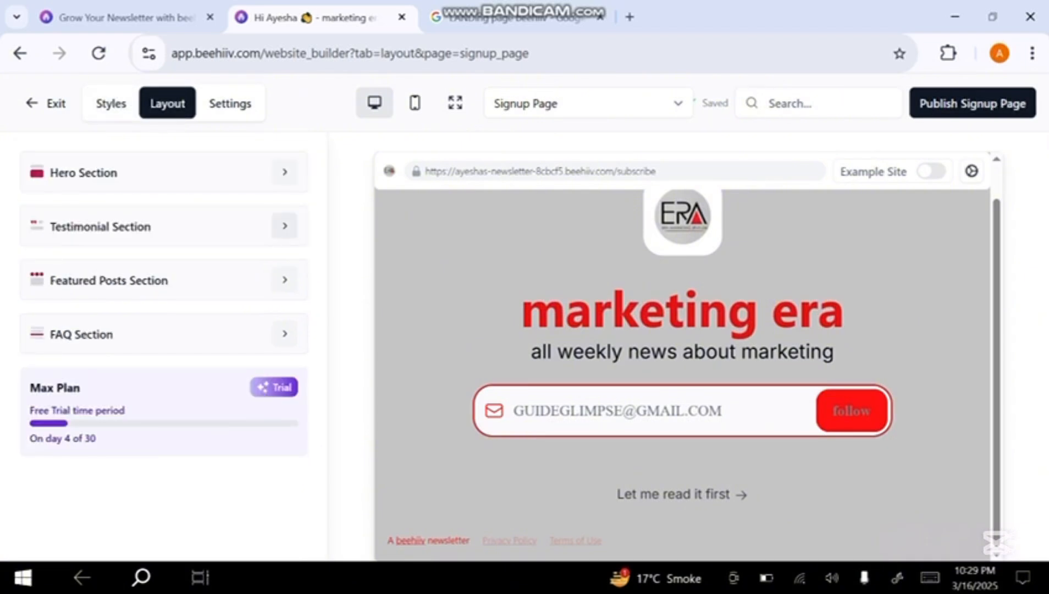
click(284, 225)
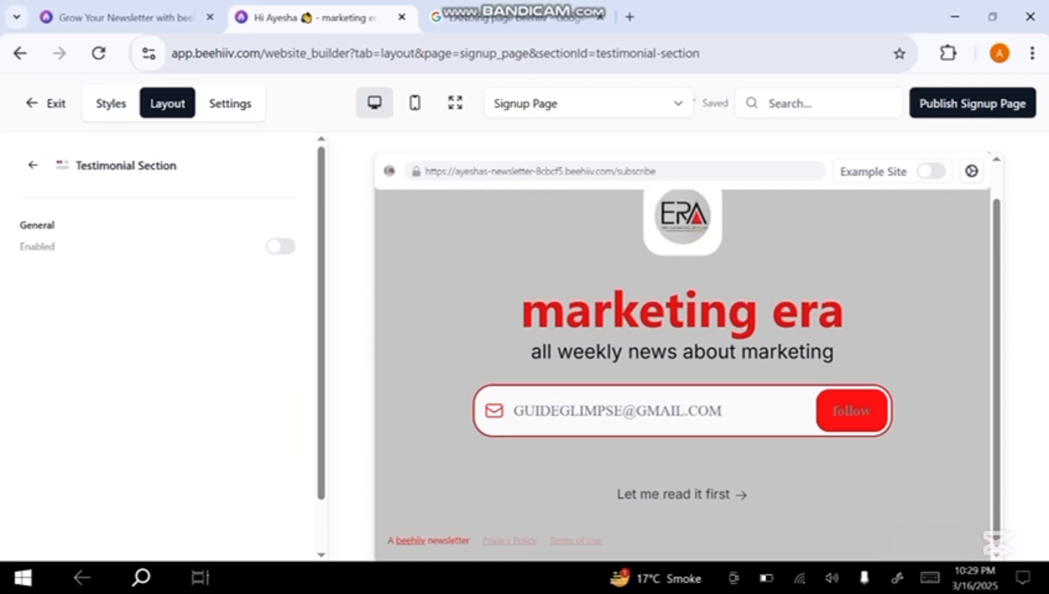
click(281, 246)
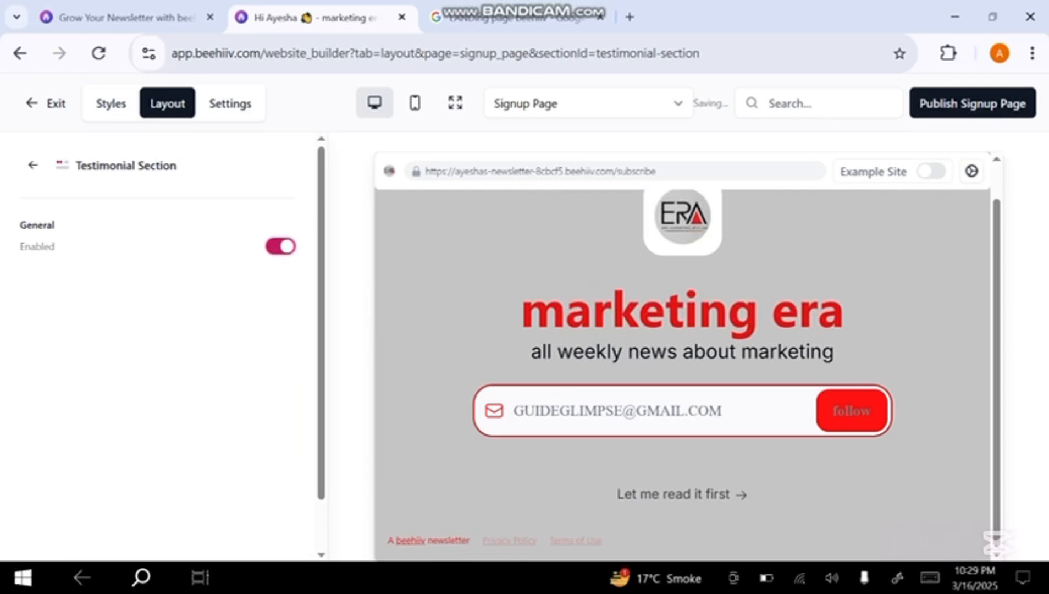
click(33, 165)
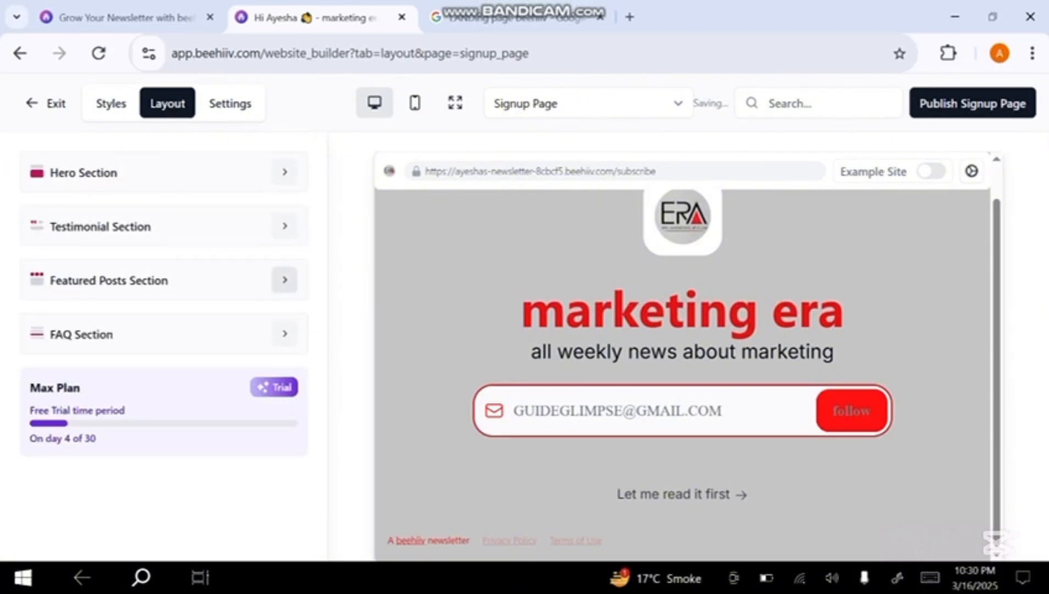
Enable the featured posts section in the signup page's layout and return to the section list
click(285, 279)
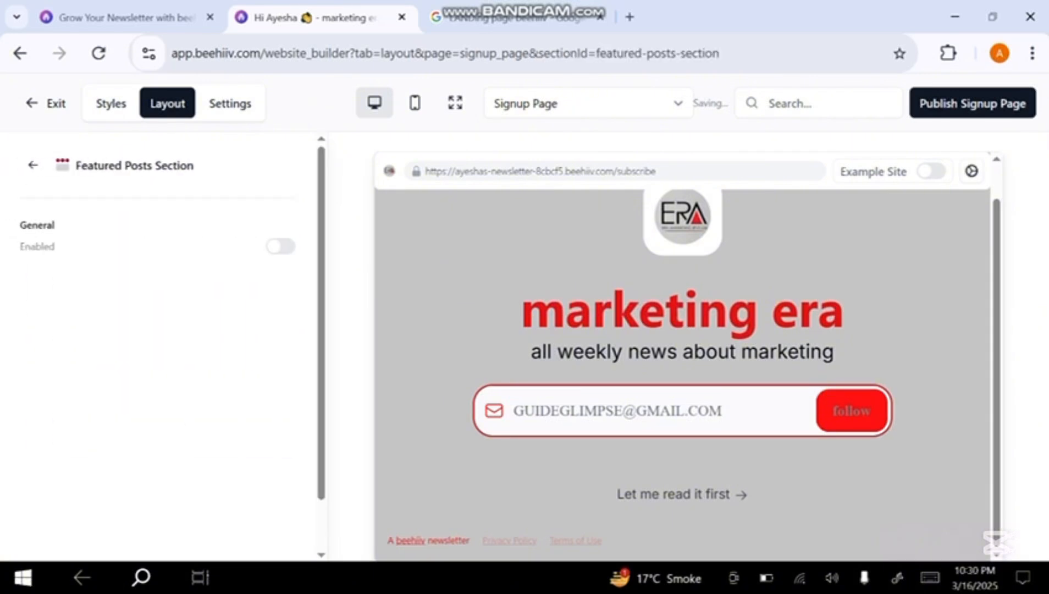
click(280, 246)
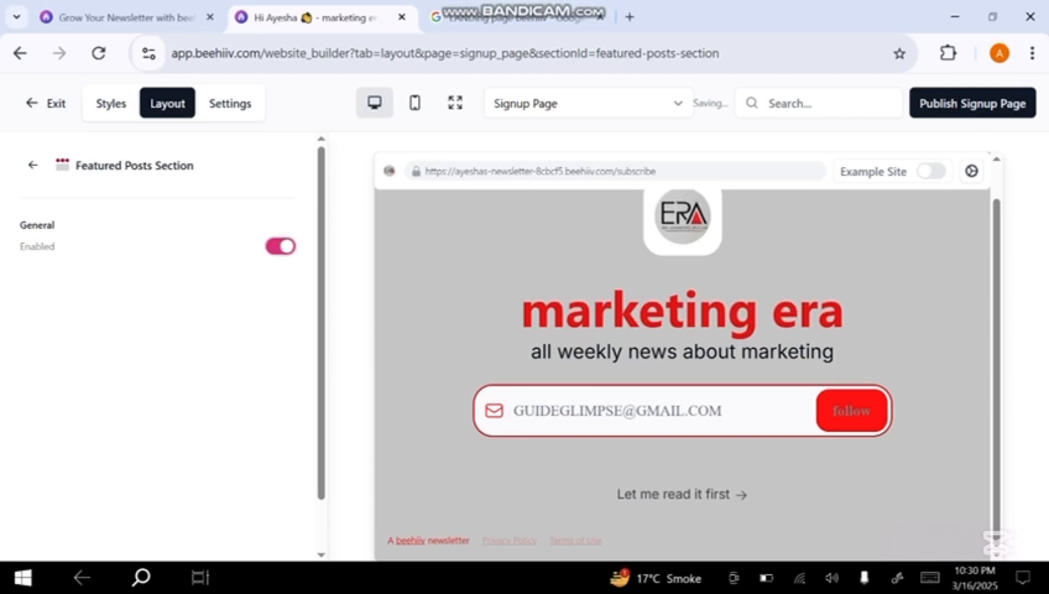
click(33, 165)
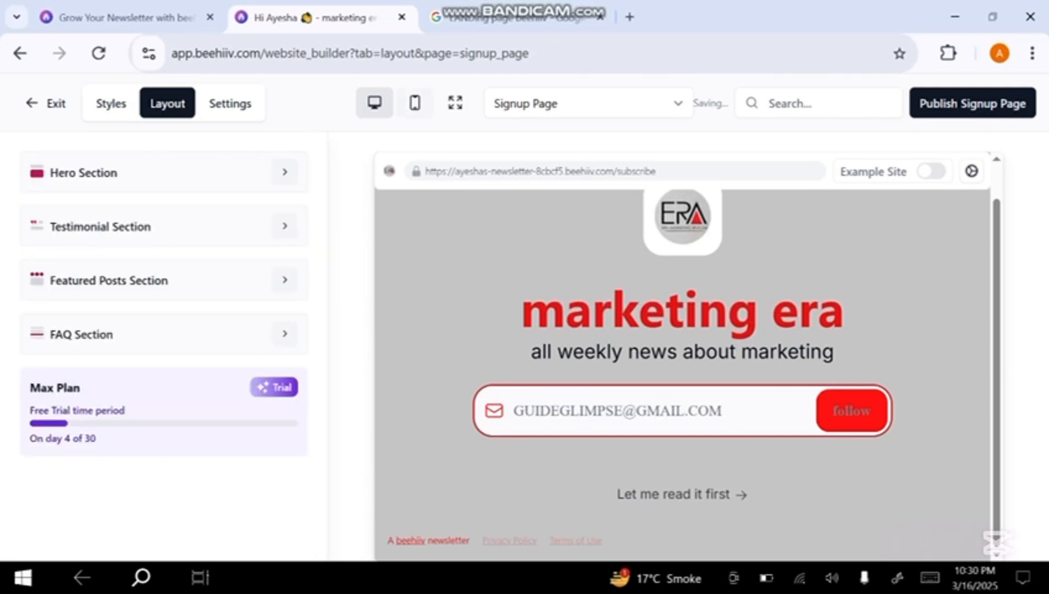
Preview the signup page and the home page in mobile view, checking the home page down to its footer
click(414, 103)
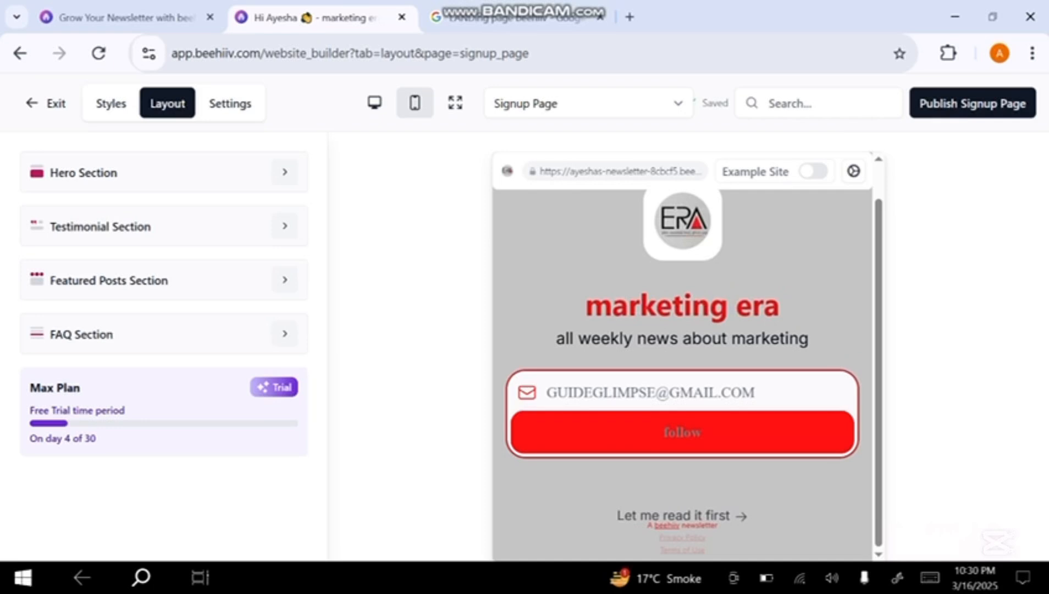
click(587, 103)
click(526, 182)
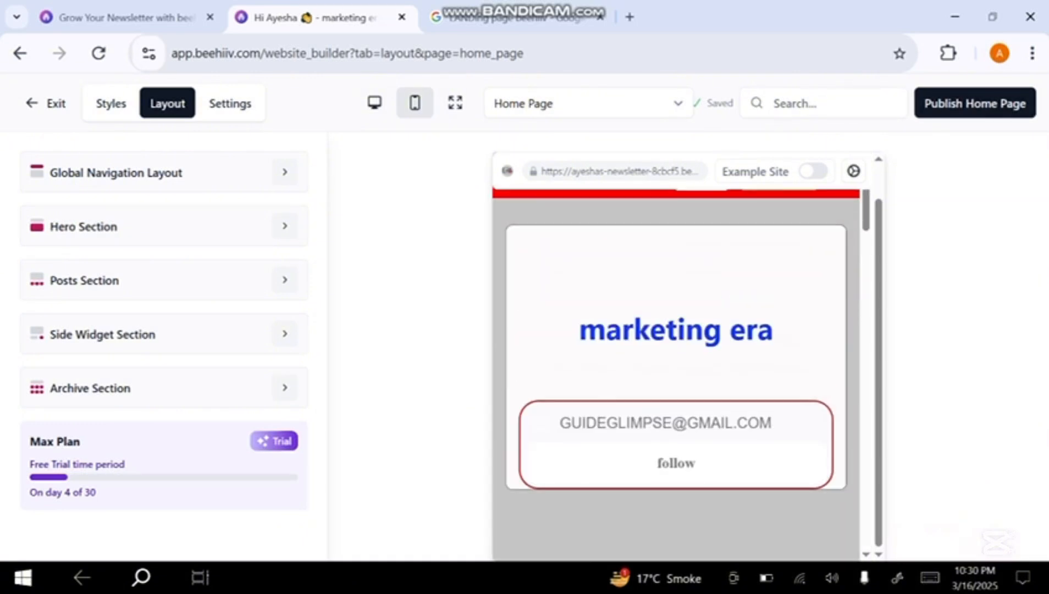
scroll(675, 374, down, 8)
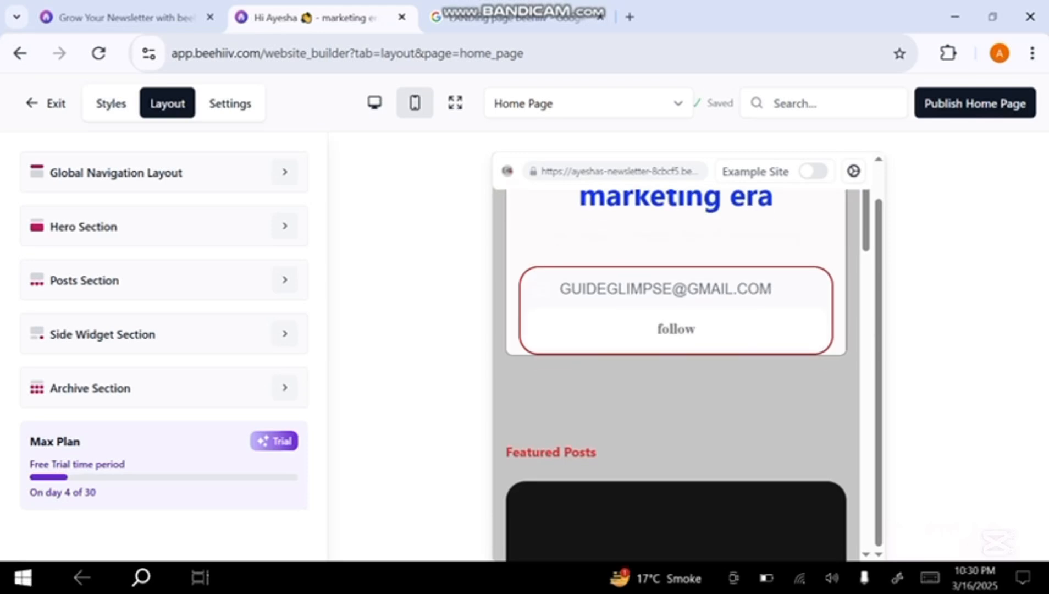
scroll(676, 374, down, 3)
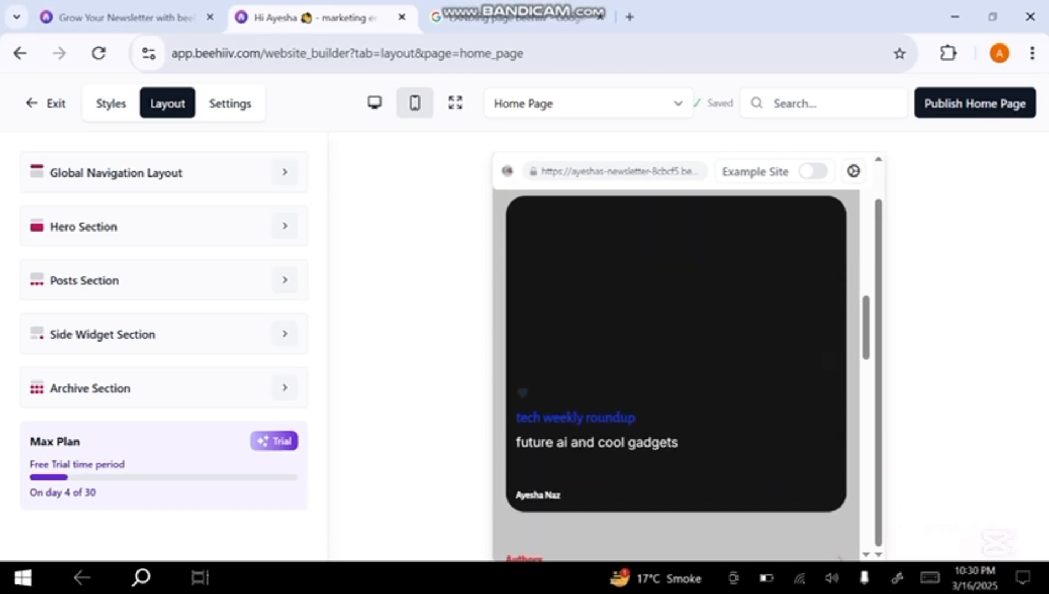
scroll(676, 374, down, 10)
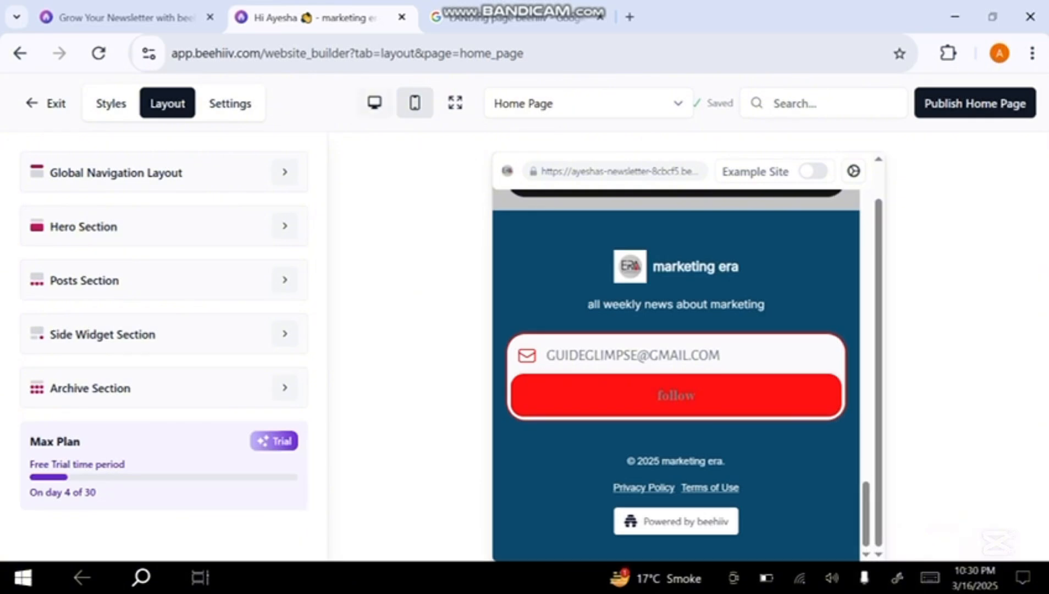
Check the home page in desktop view and publish it
click(374, 103)
scroll(675, 374, down, 2)
scroll(675, 374, up, 15)
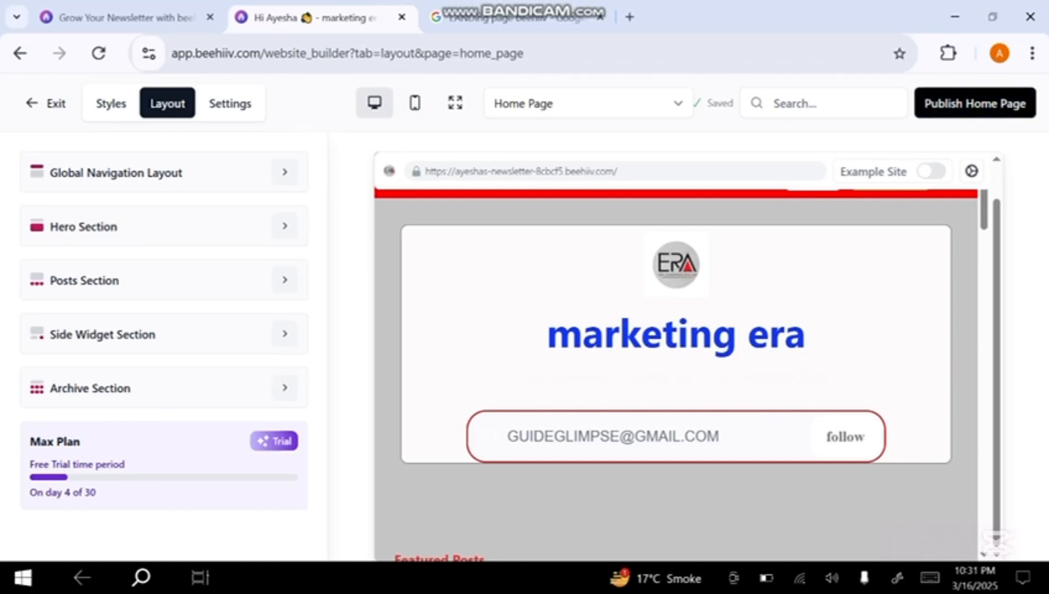
click(974, 104)
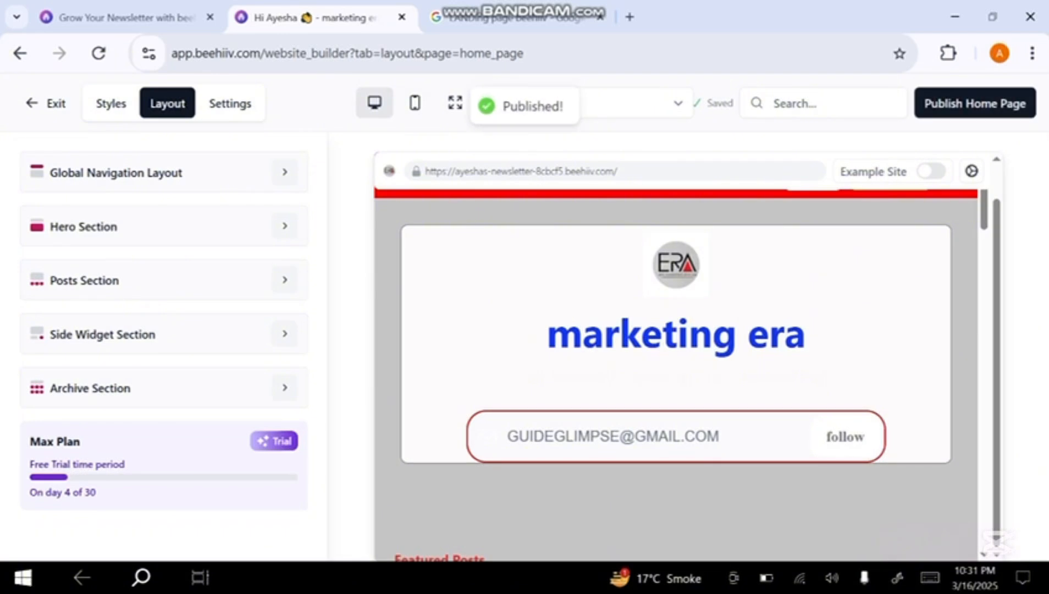
Switch to the signup page's layout and publish the signup page
click(638, 104)
click(528, 220)
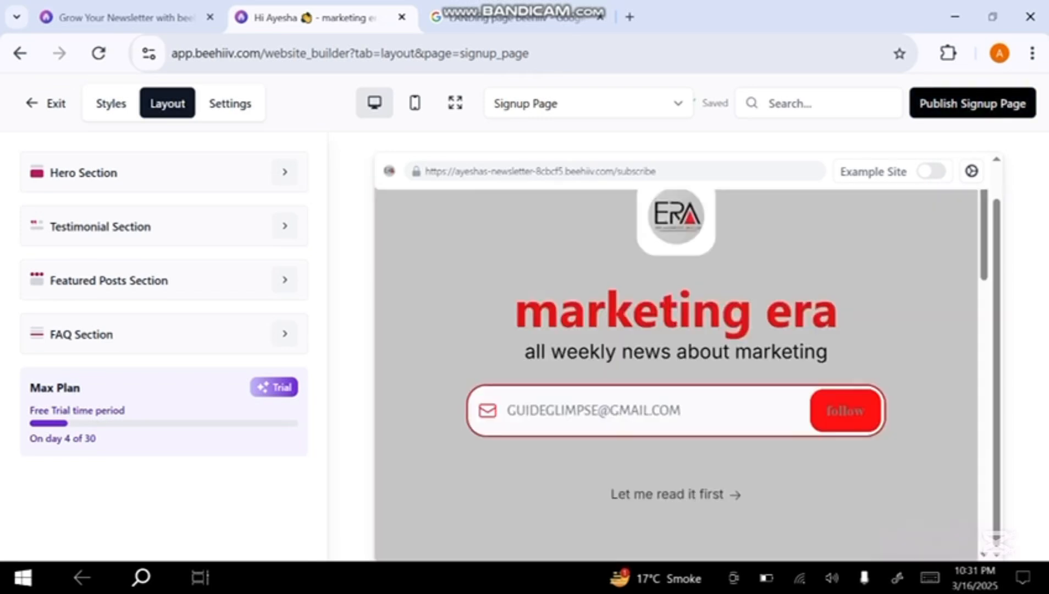
click(589, 104)
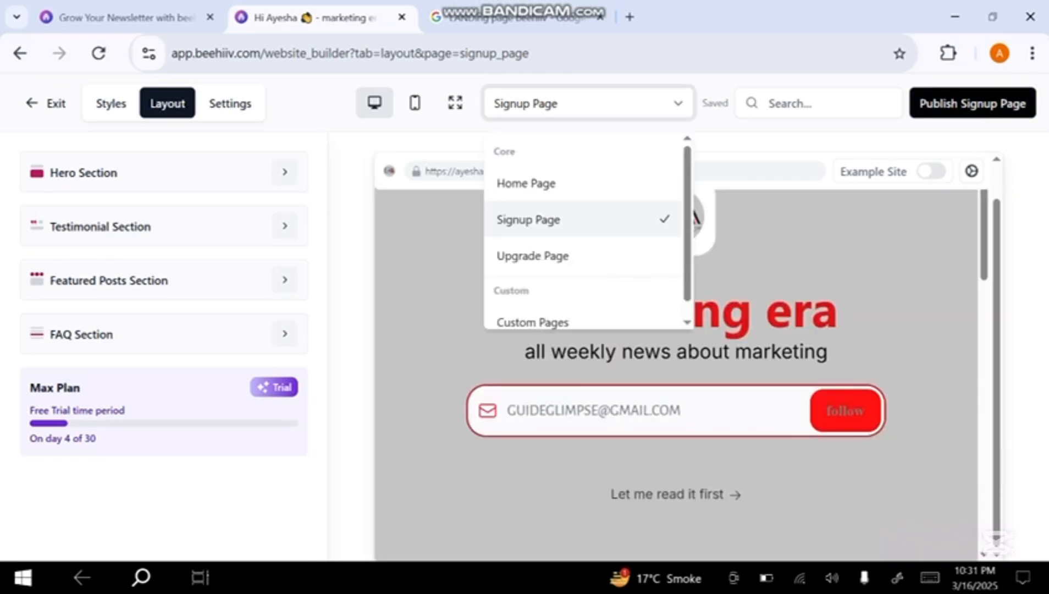
click(1006, 103)
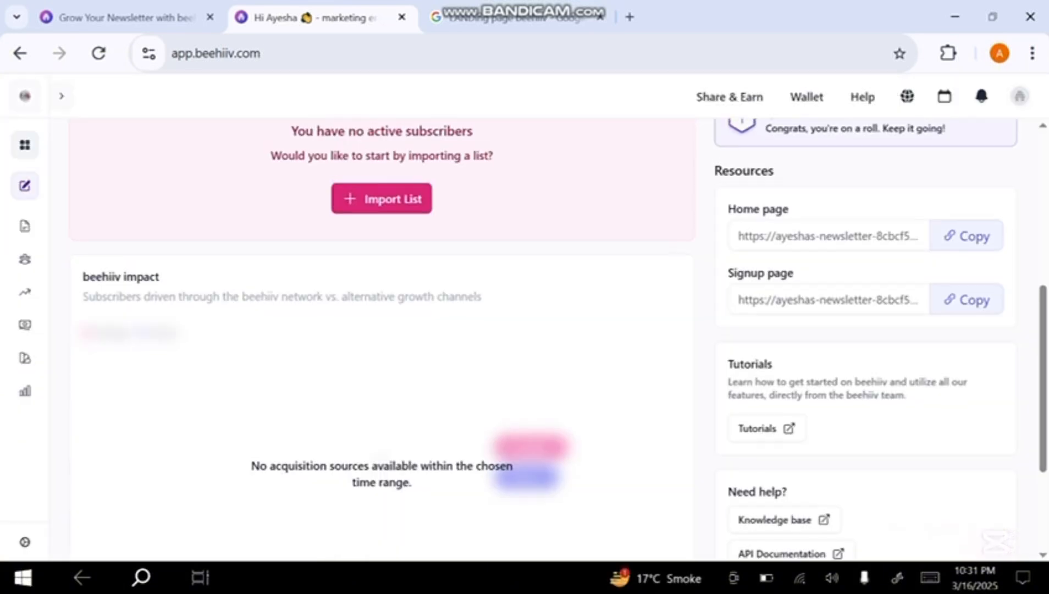
Return to the dashboard and copy the home page and signup page links from its resources
scroll(549, 341, up, 6)
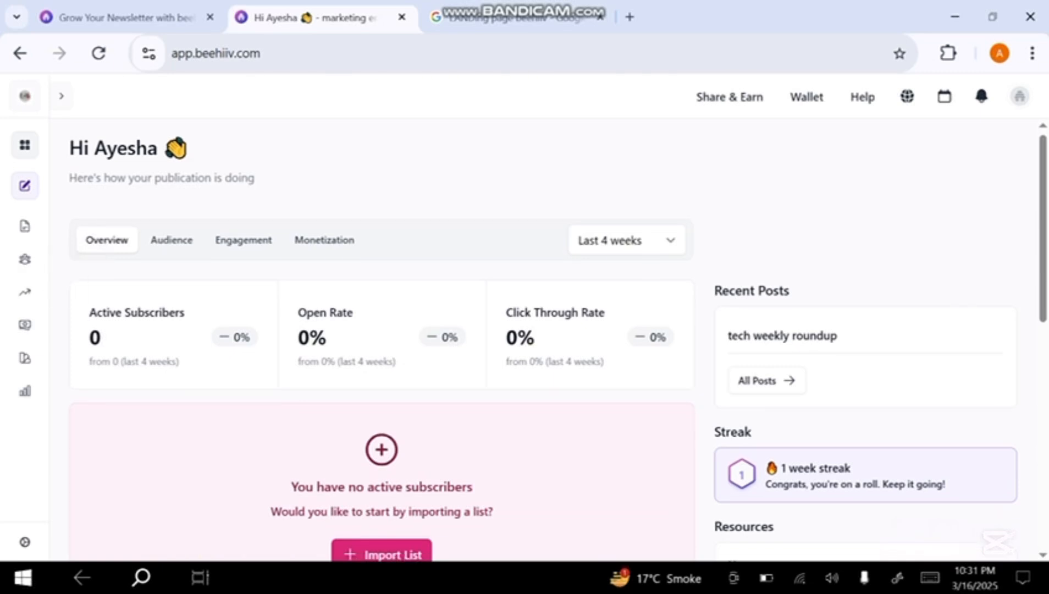
scroll(550, 341, down, 4)
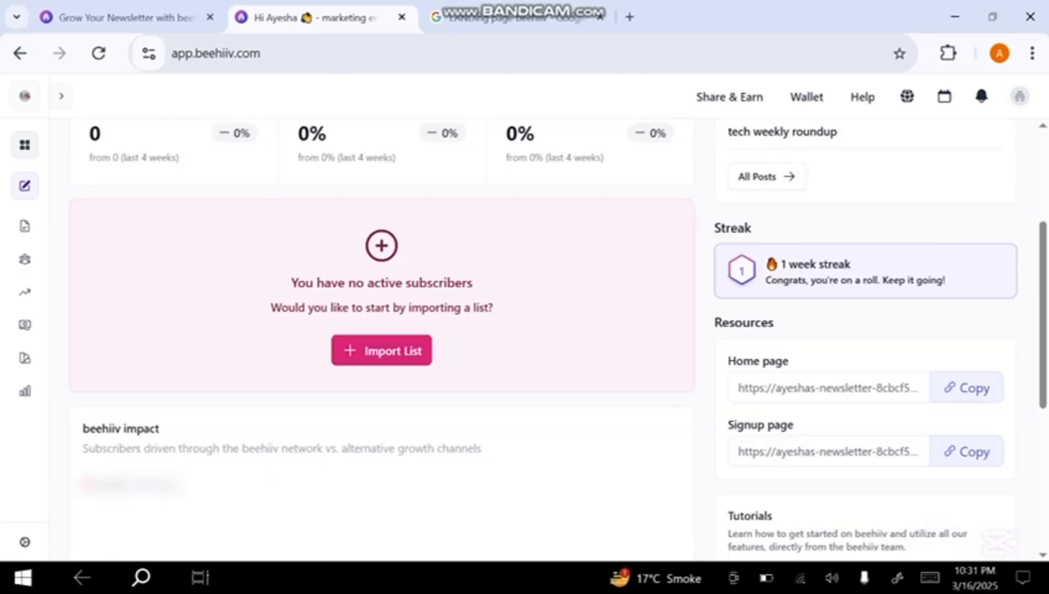
click(966, 387)
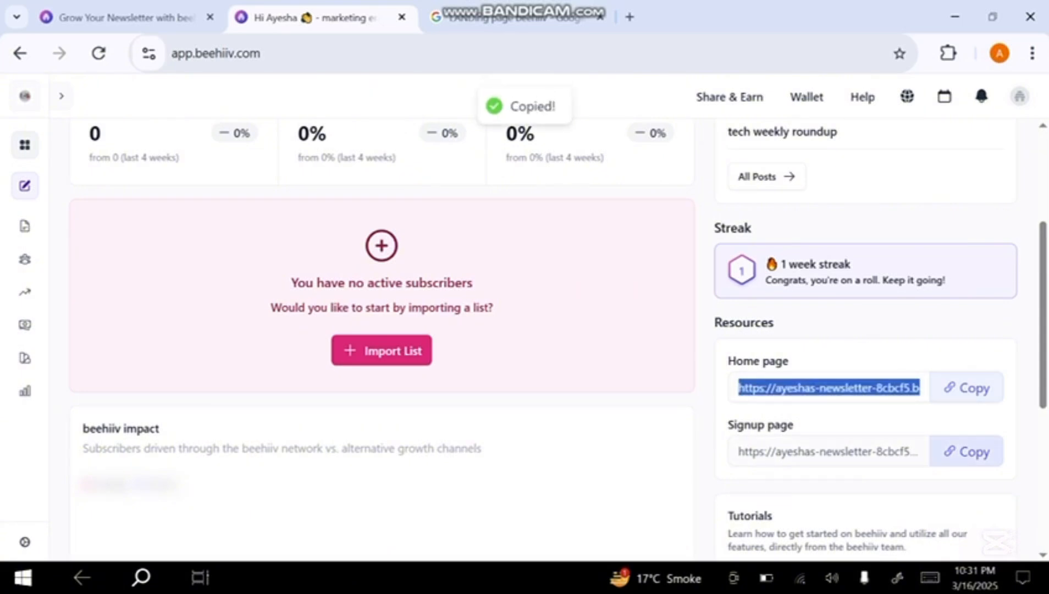
click(967, 451)
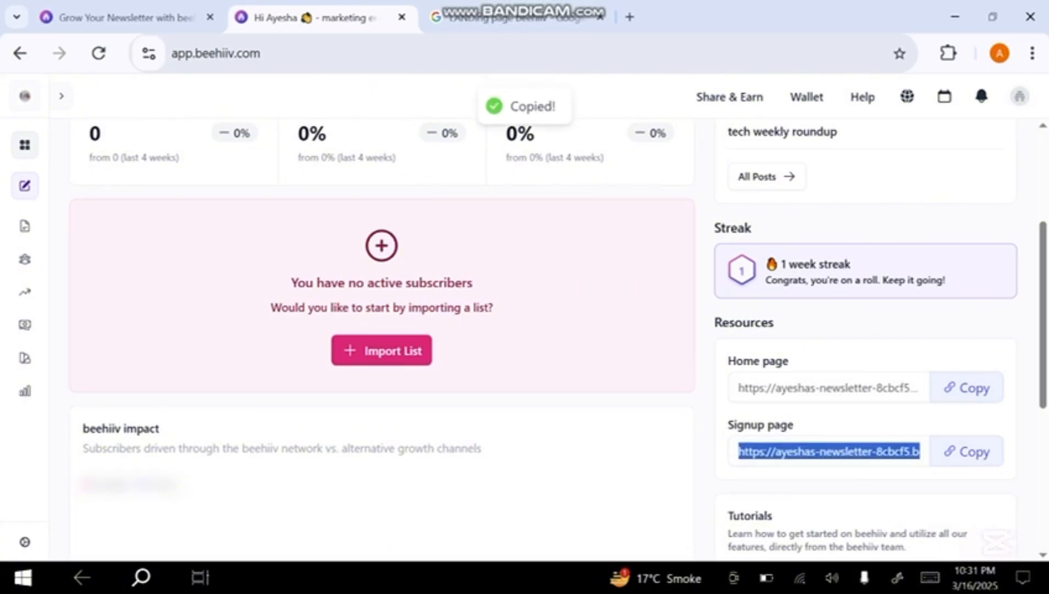
scroll(558, 340, up, 4)
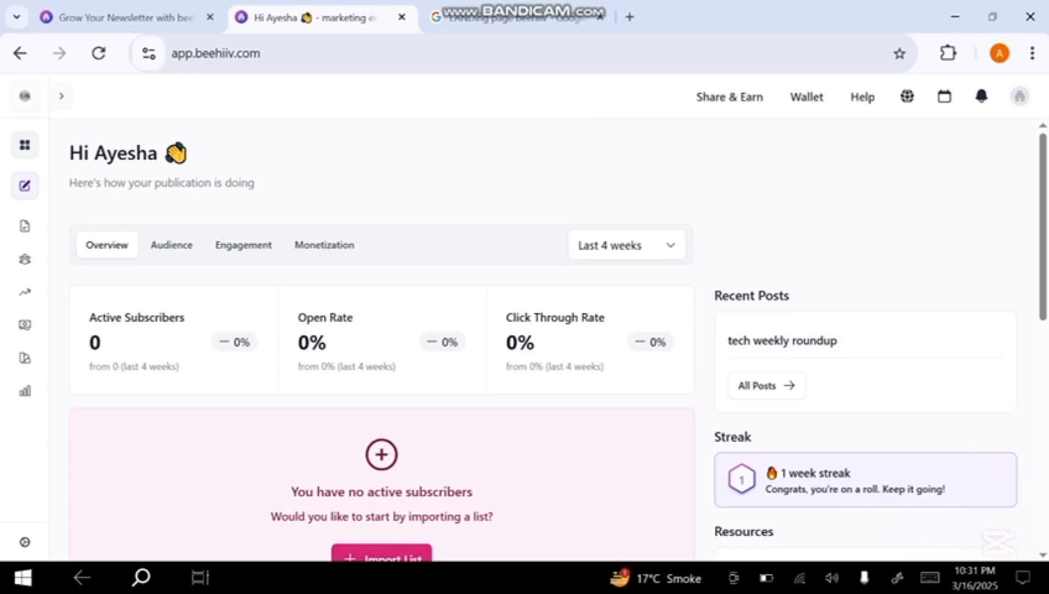